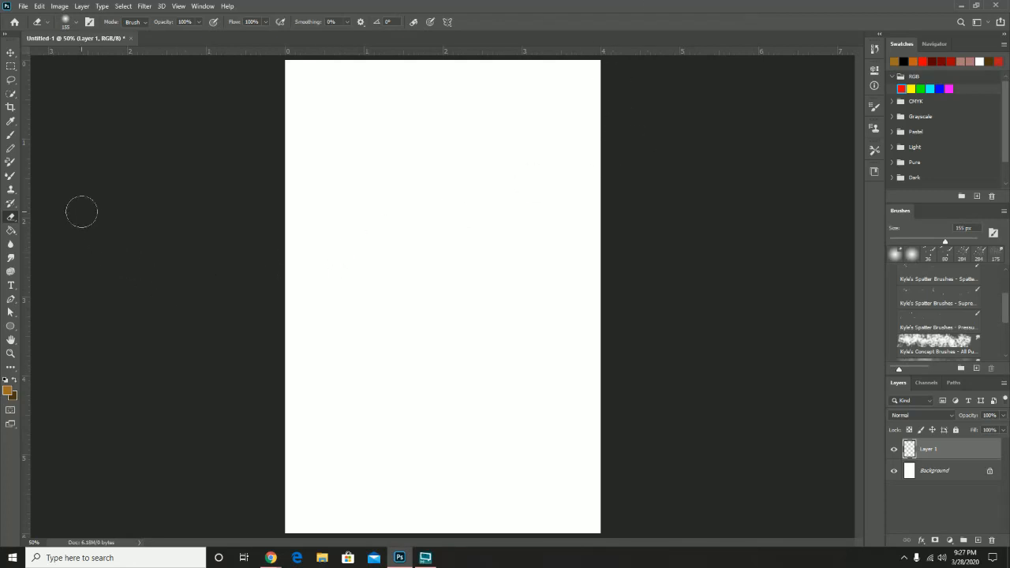
Draw a rectangular selection about 1.5 by 0.75 inches near mid-page on Layer 1 and fill it with grey a0a0a0.
left_click(11, 67)
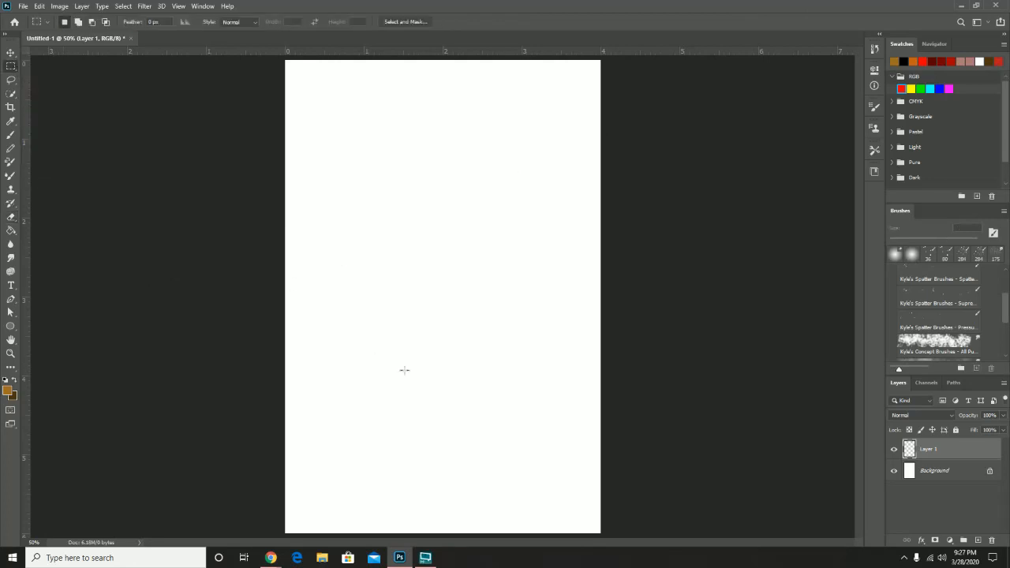
left_click_drag(325, 291, 444, 354)
left_click(9, 390)
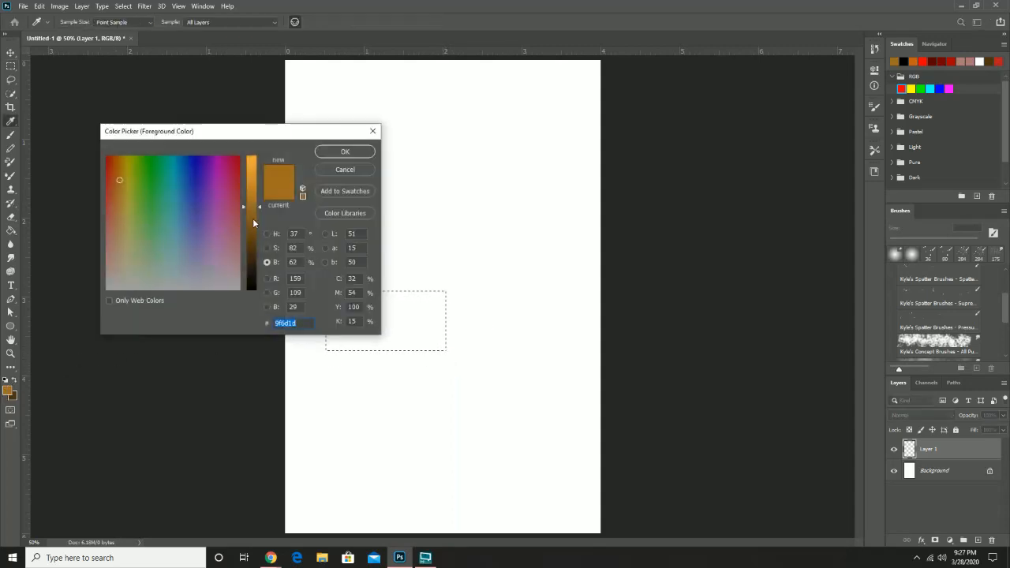
type("000000")
left_click_drag(119, 174, 80, 150)
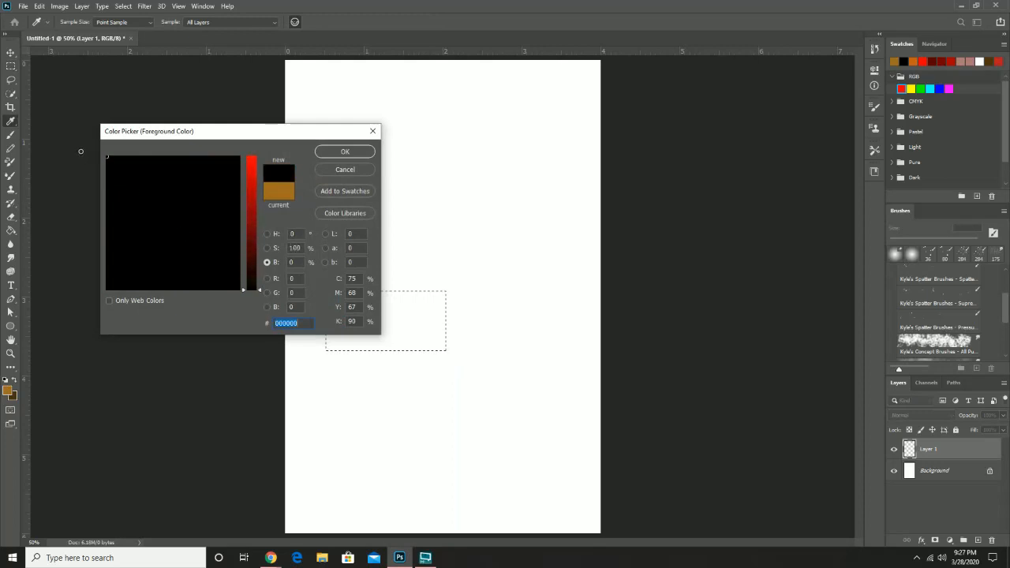
left_click(273, 252)
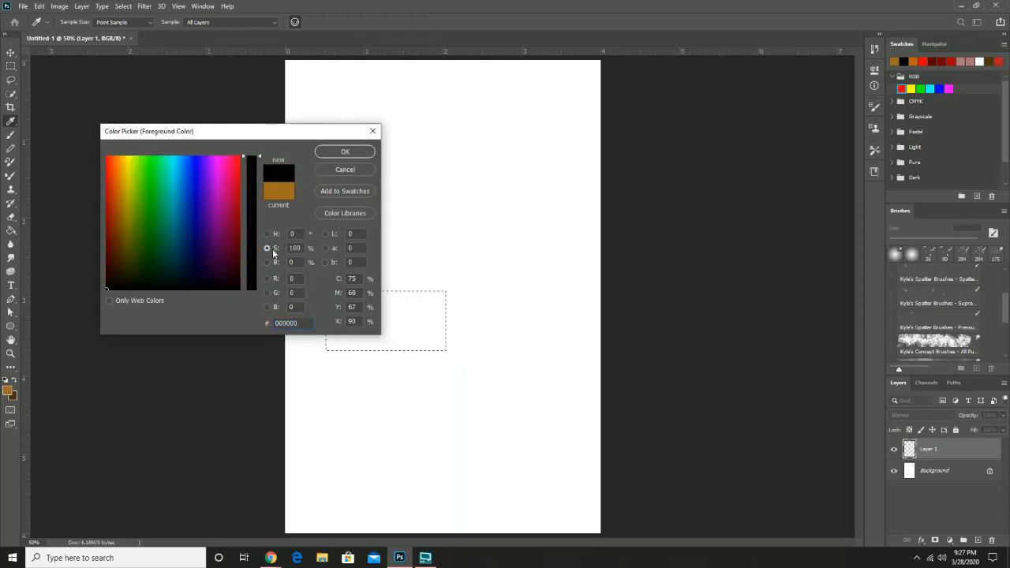
mouse_move(182, 158)
left_mouse_down()
mouse_move(92, 136)
mouse_move(170, 132)
left_mouse_up()
left_click_drag(259, 167, 268, 333)
mouse_move(162, 190)
left_mouse_down()
mouse_move(92, 151)
mouse_move(106, 163)
mouse_move(89, 205)
left_mouse_up()
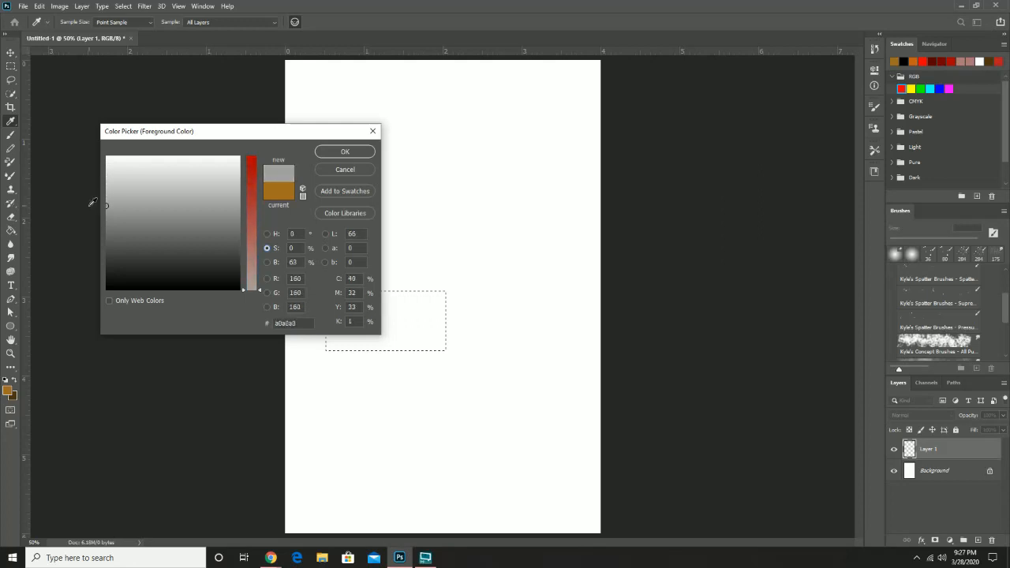
left_click(345, 152)
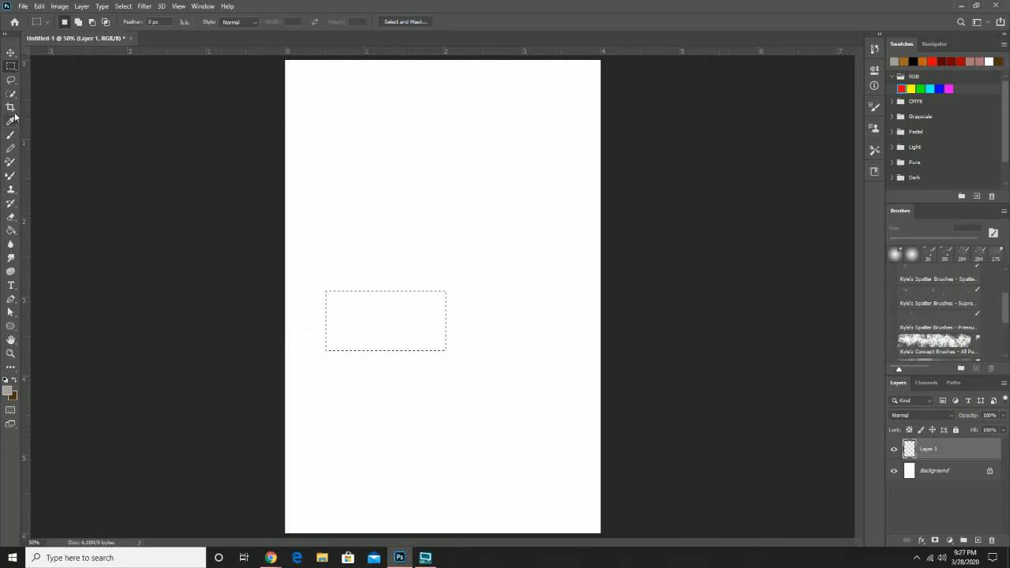
left_click(11, 230)
left_click(366, 331)
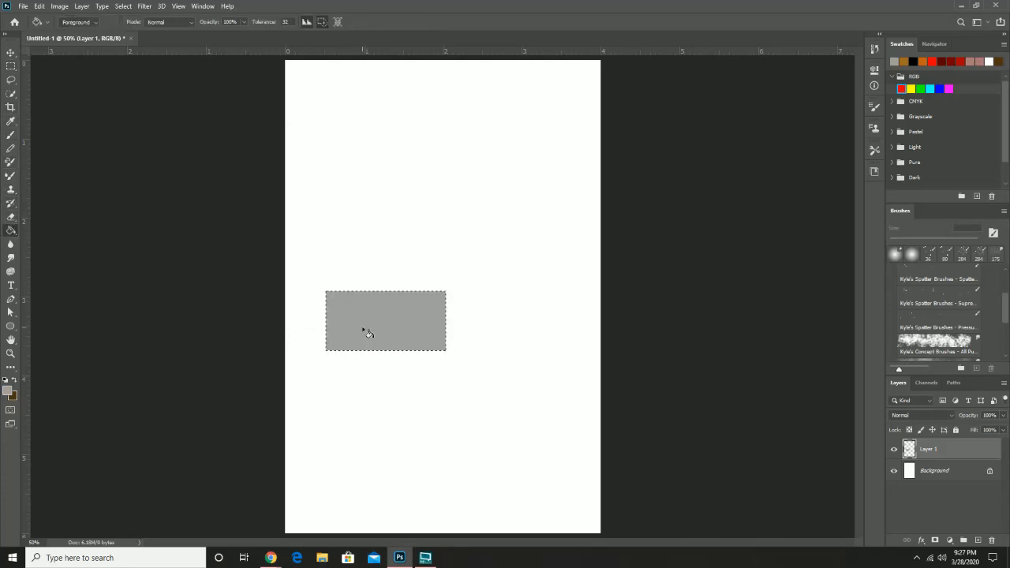
Shift the rectangular selection sideways to adjoin the grey rectangle's right edge, fill it with dark grey 3d3d3d, and deselect.
left_click(11, 65)
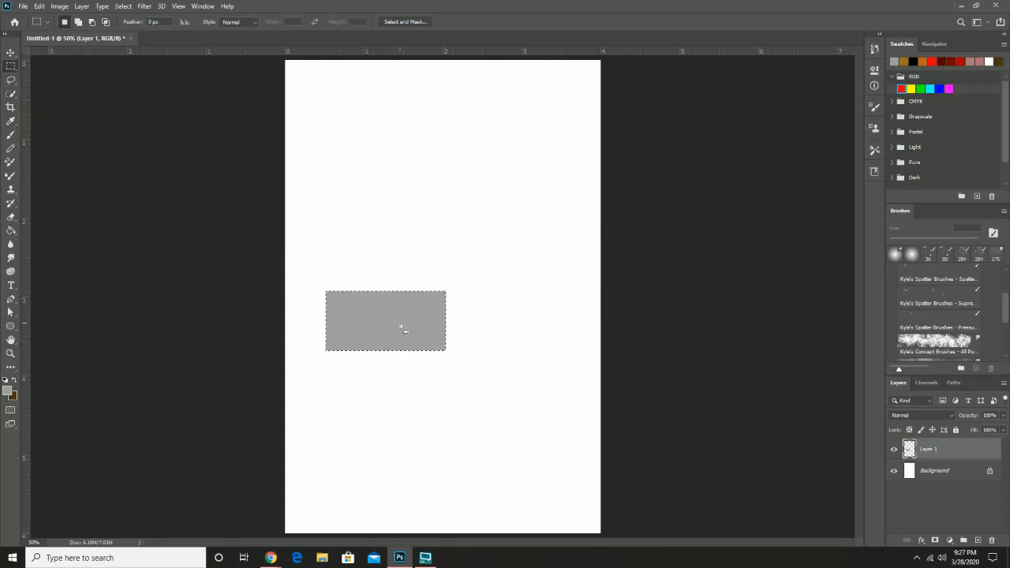
left_click_drag(403, 330, 518, 333)
left_click(8, 391)
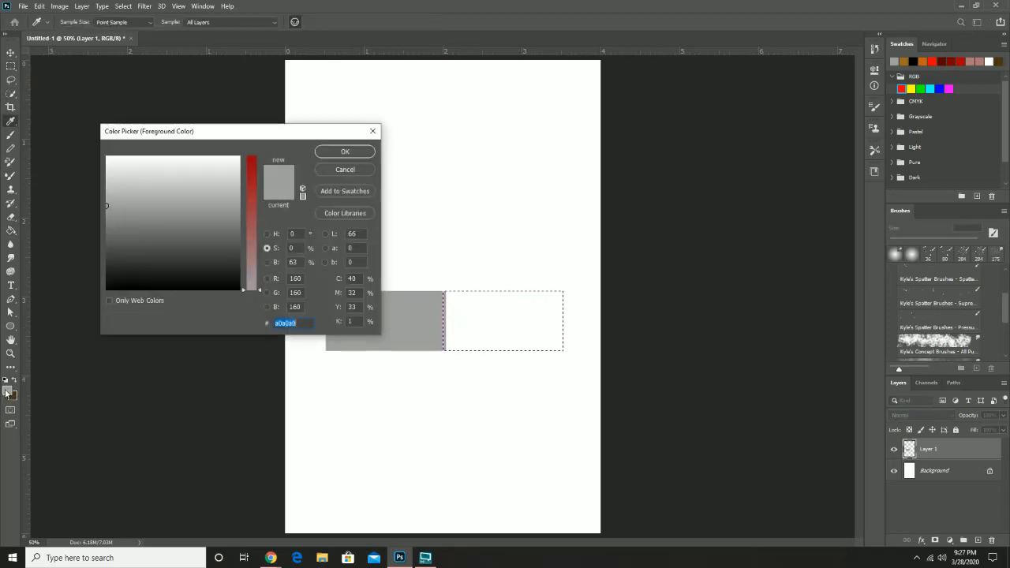
left_click(273, 264)
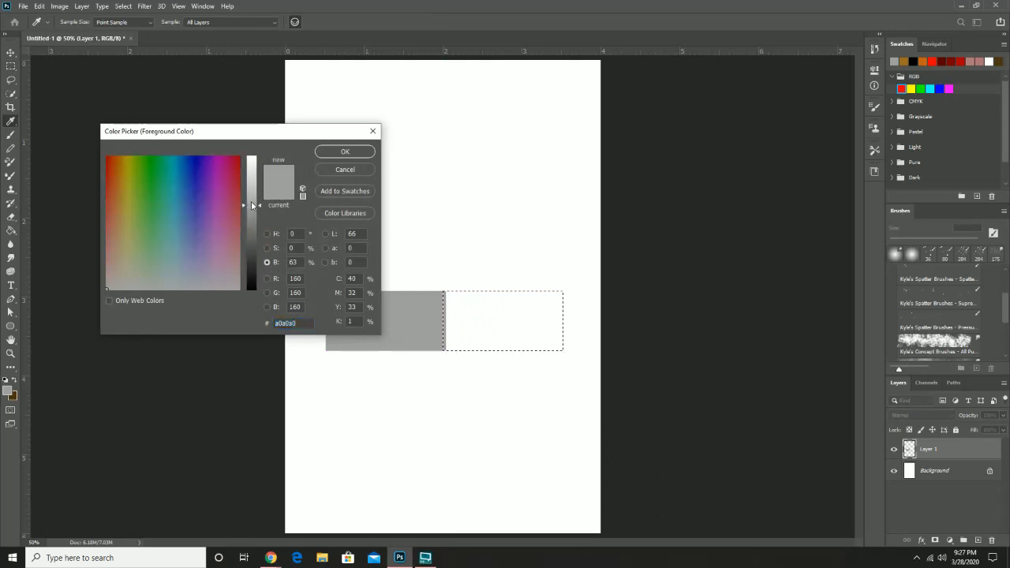
left_click_drag(250, 206, 250, 261)
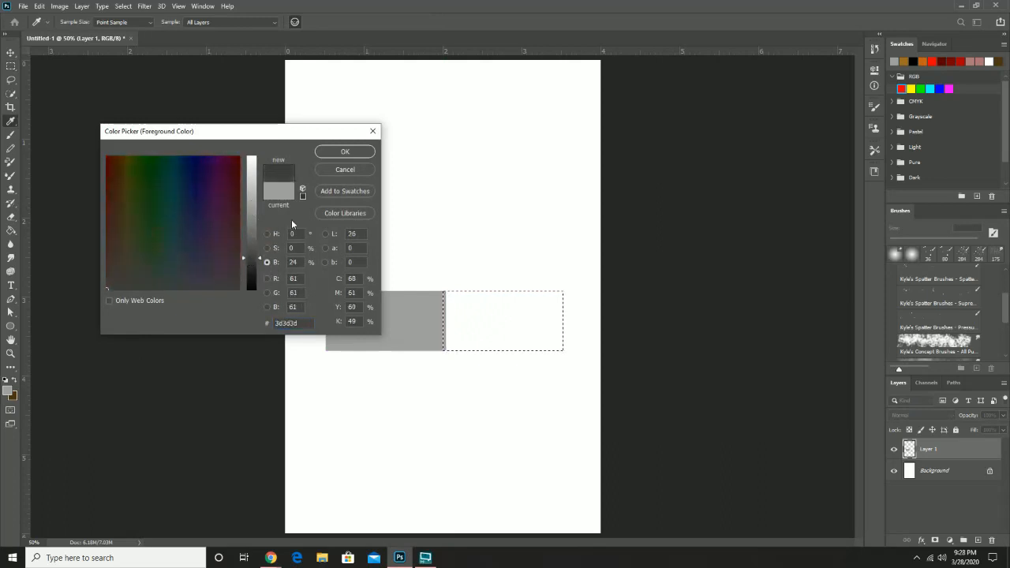
left_click(341, 151)
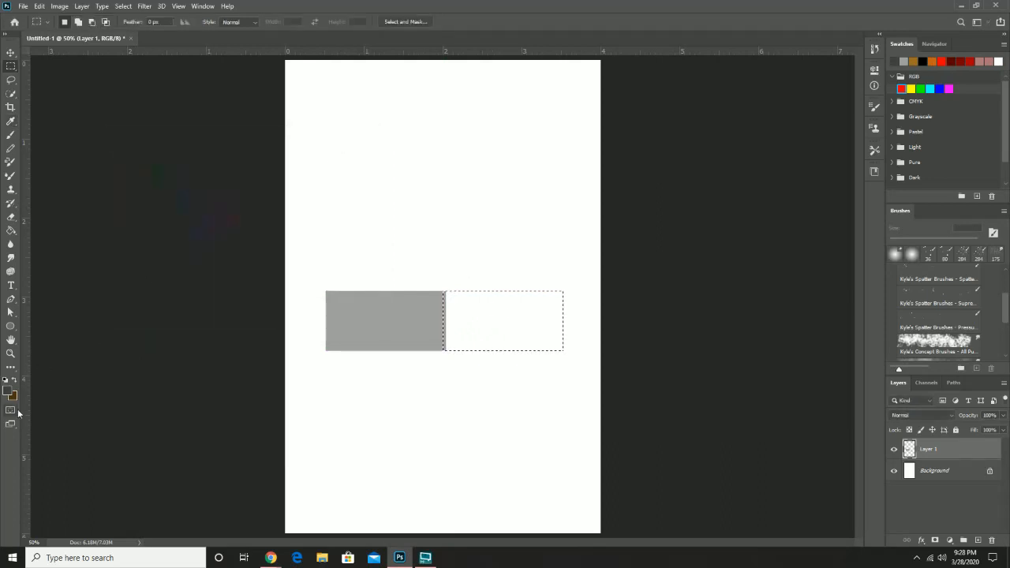
left_click(11, 230)
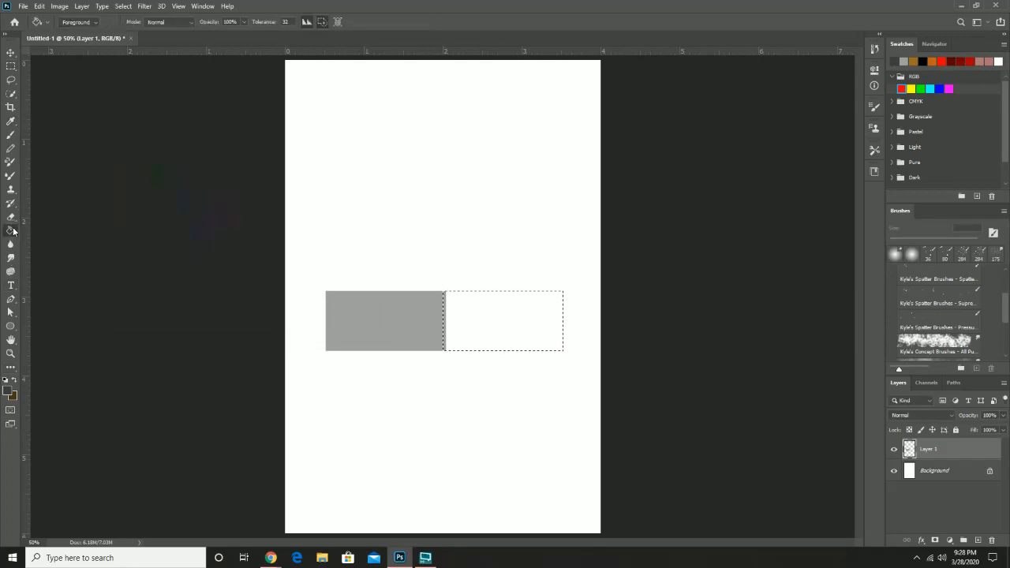
left_click(465, 326)
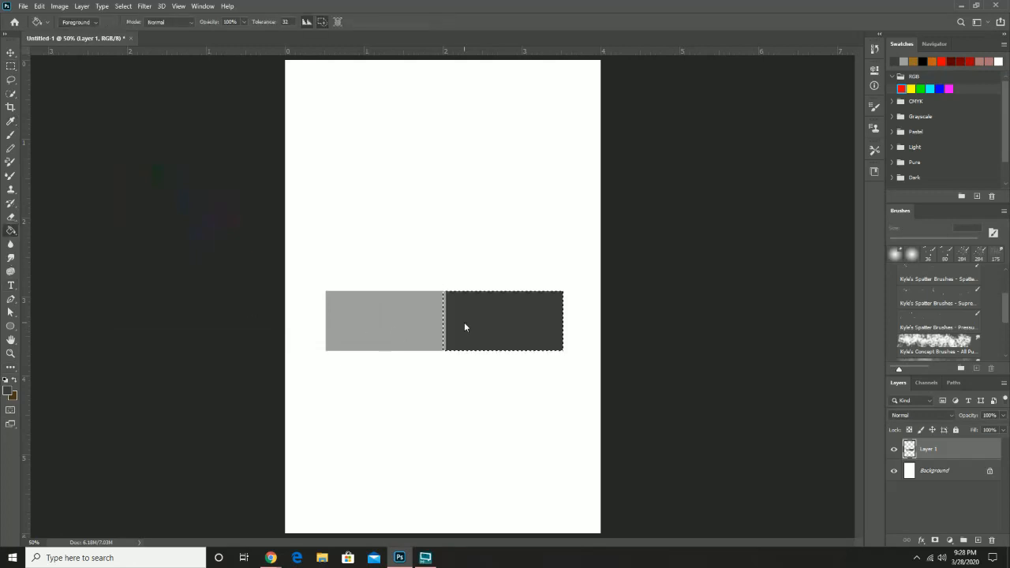
left_click(11, 67)
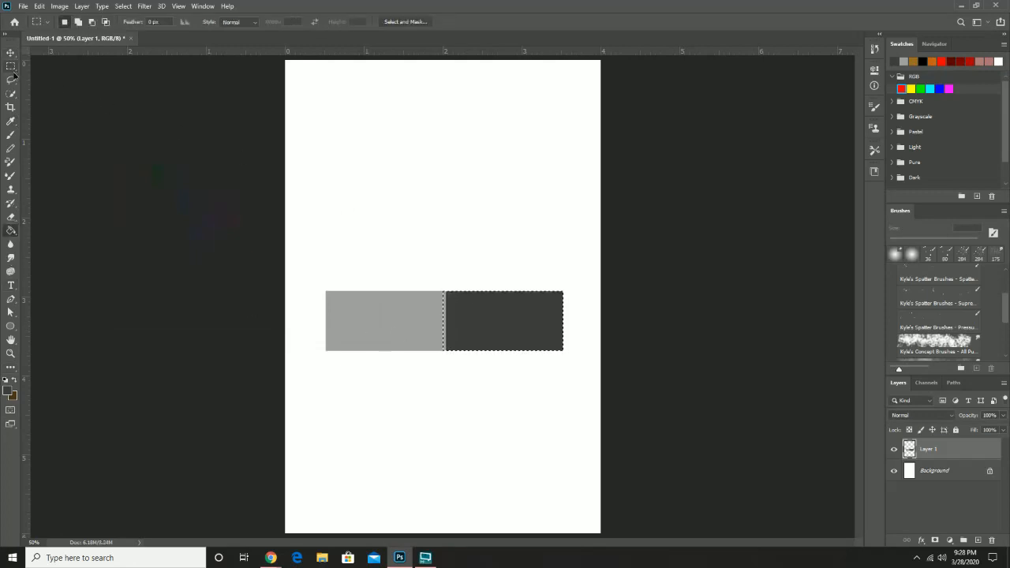
left_click(280, 232)
Duplicate Layer 1, naming the original layer "smudge" and the copy "simple blend".
left_click_drag(948, 451, 978, 541)
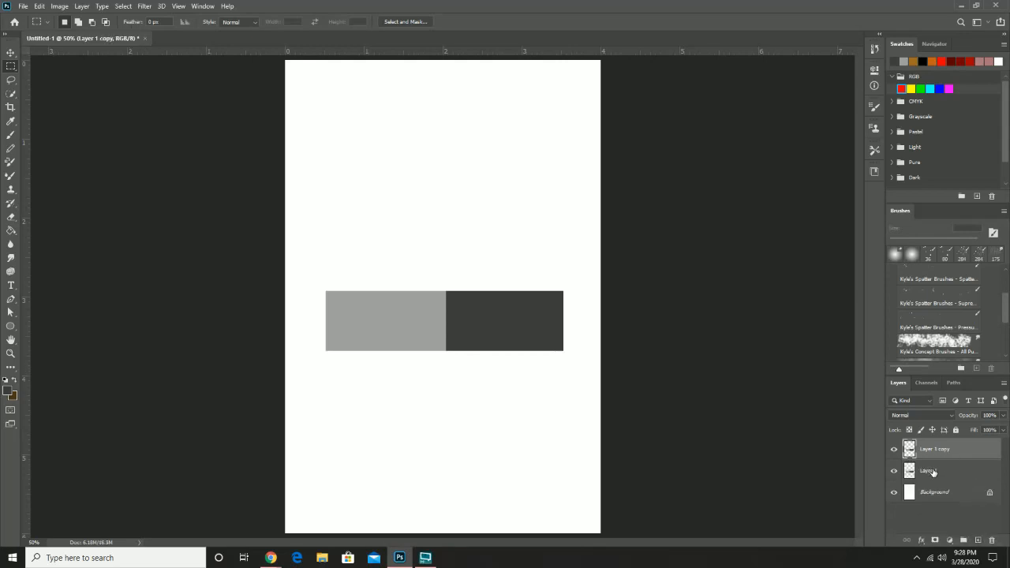
double_click(931, 470)
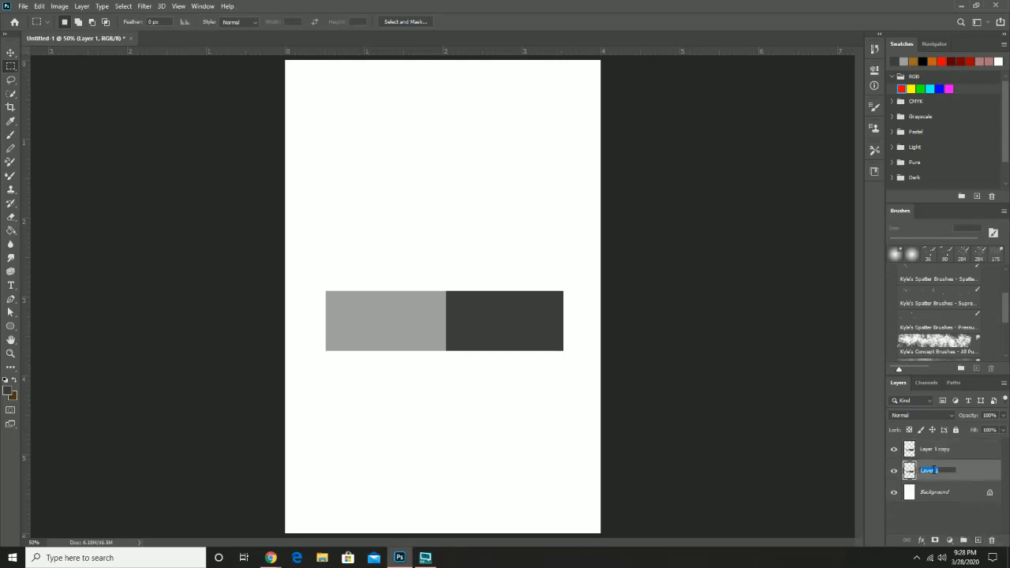
type("tml")
key("Return")
double_click(933, 448)
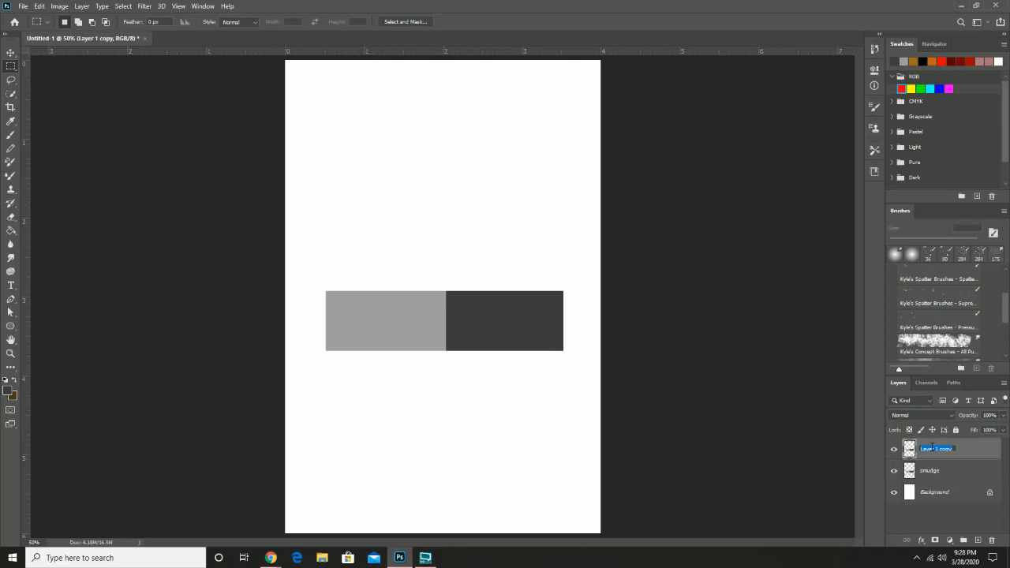
type("sm")
key("Return")
Move the simple blend bar straight down about 1.4 inches so it sits below the smudge bar.
left_click(11, 53)
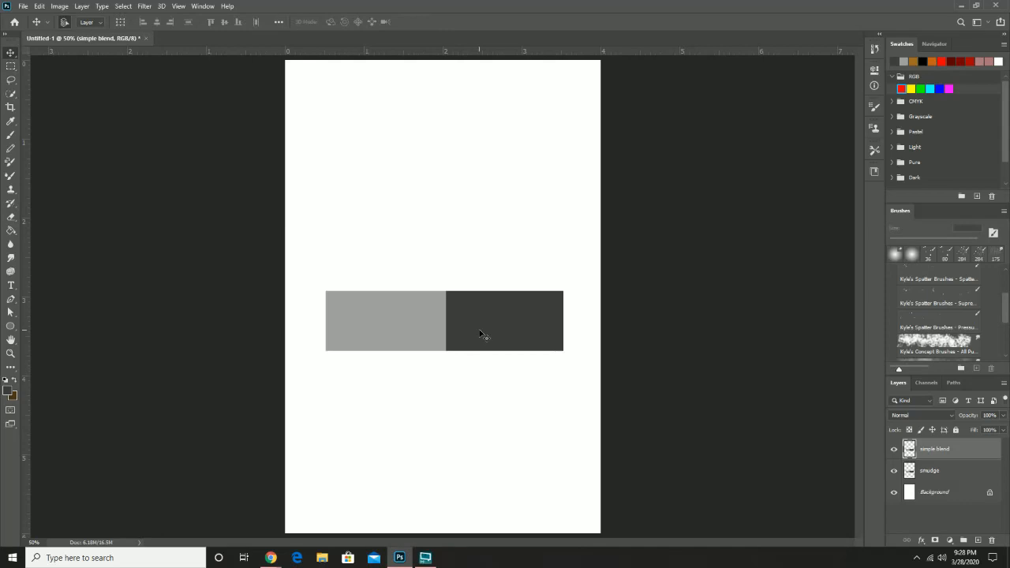
left_click(940, 477)
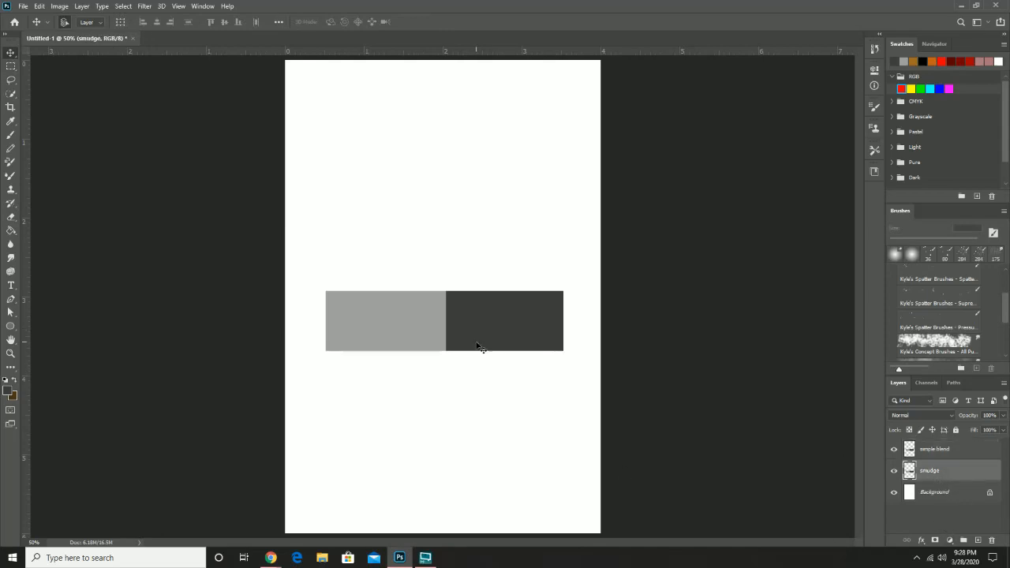
left_click_drag(478, 350, 487, 452)
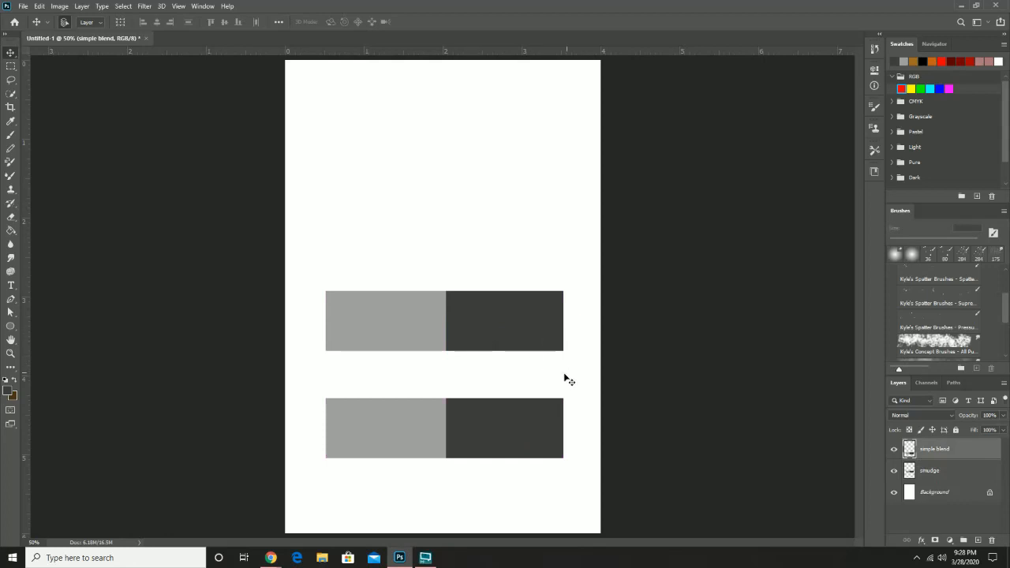
Draw a circular selection about 1.4 inches across above the two bars and set the foreground colour to a medium grey.
left_click(12, 67)
left_click(40, 77)
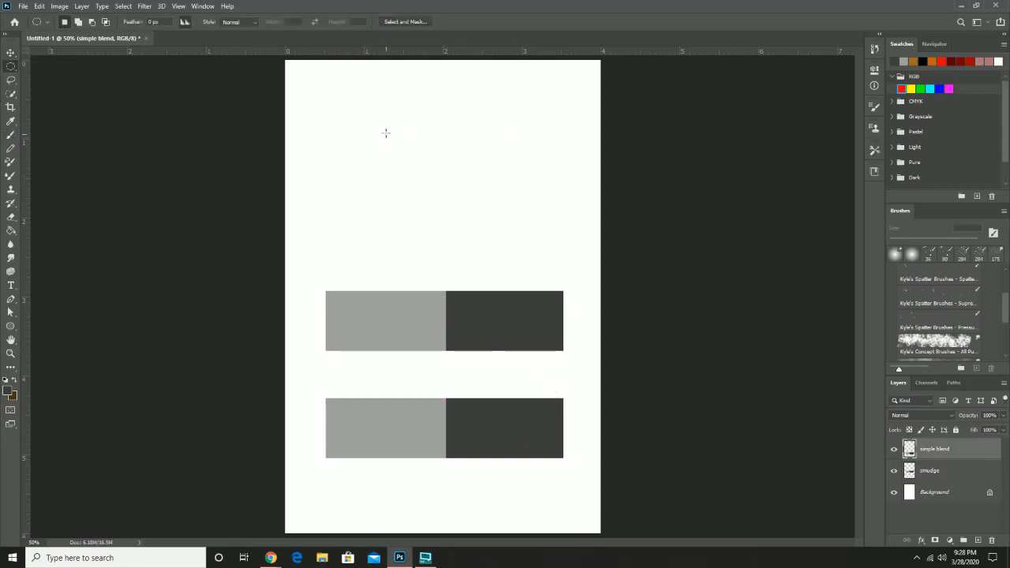
left_click_drag(396, 117, 518, 229)
left_click(9, 392)
left_click_drag(249, 237, 250, 219)
left_click(348, 153)
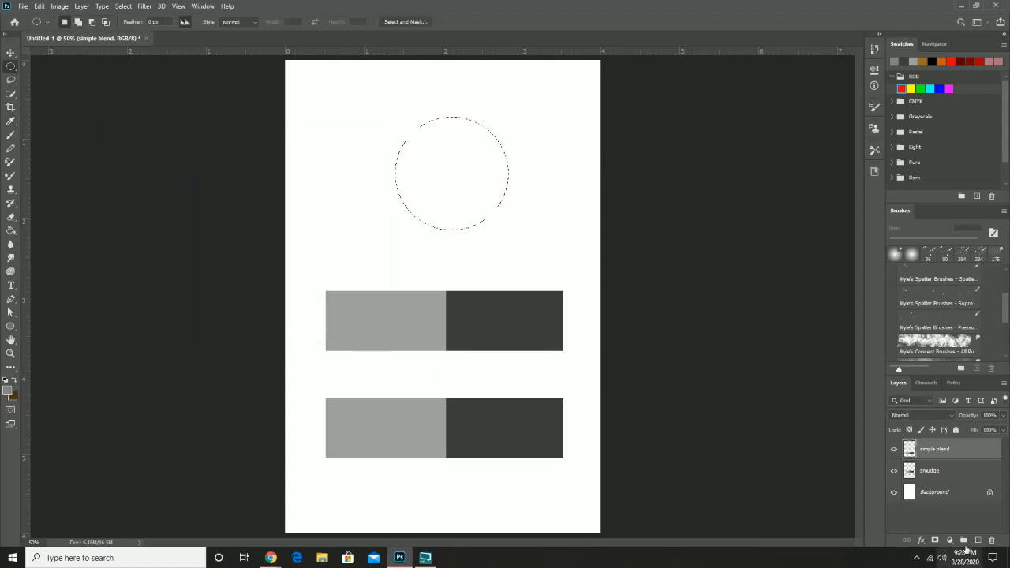
Fill the circular selection with the medium grey on a new layer and name that layer "ball".
left_click(977, 541)
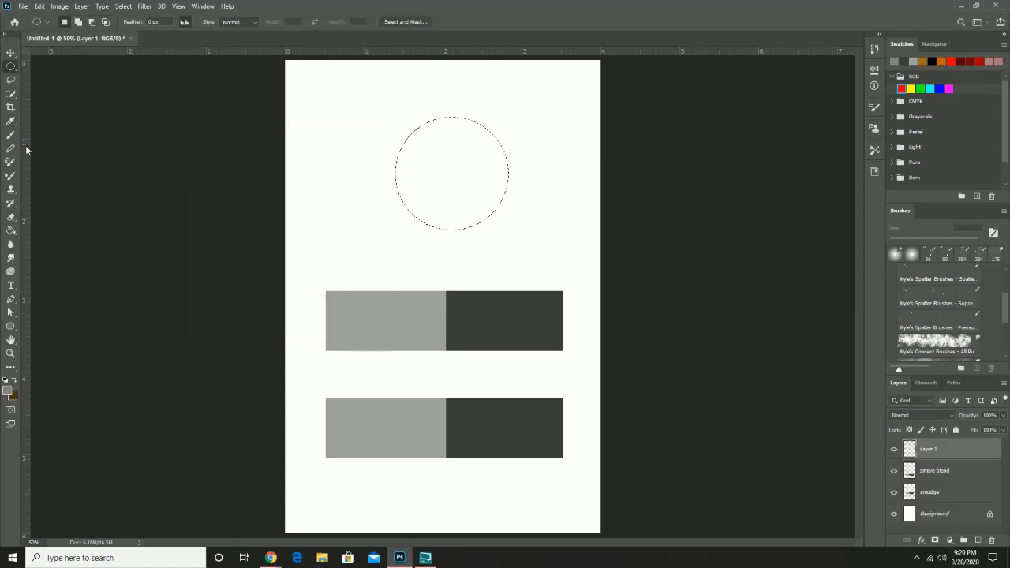
left_click(12, 231)
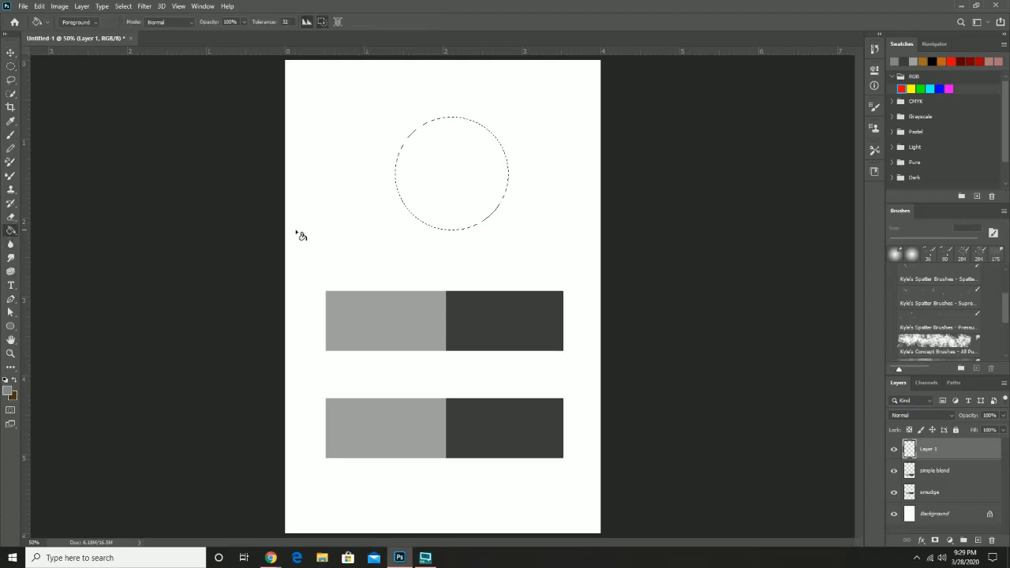
left_click(430, 176)
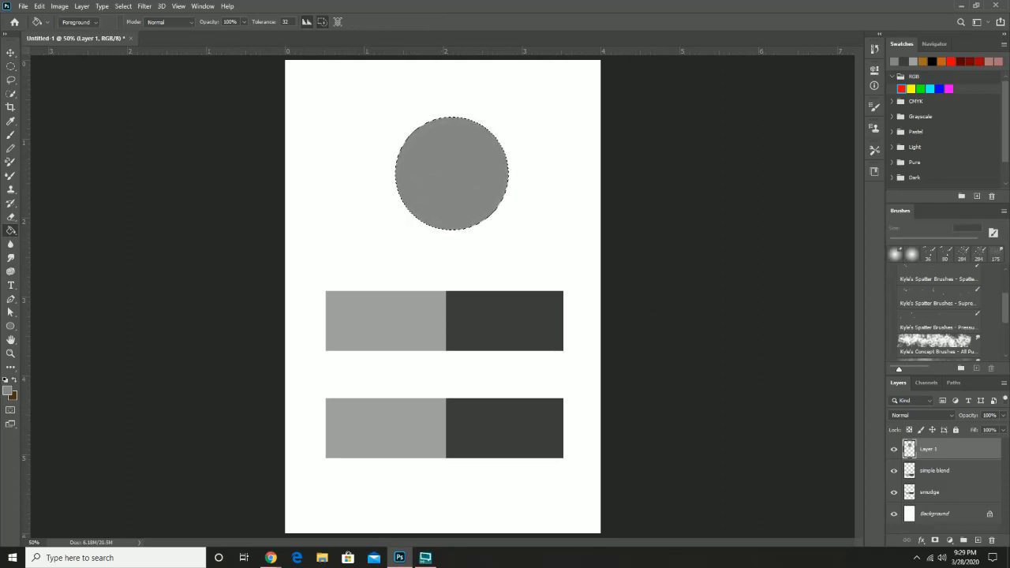
double_click(936, 447)
type("ball")
Clear the circular selection around the ball.
left_click(10, 53)
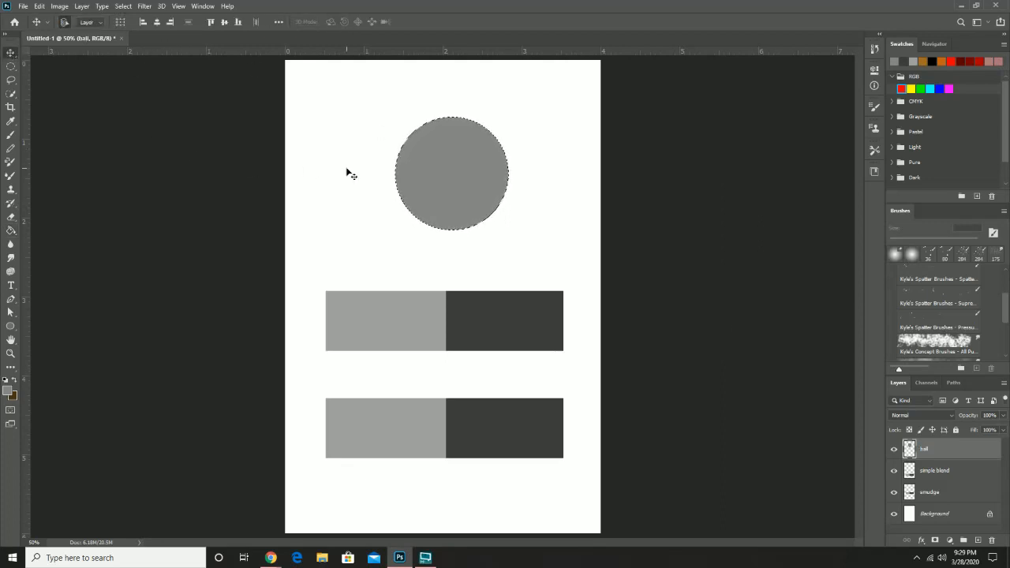
left_click(400, 228)
left_click(11, 67)
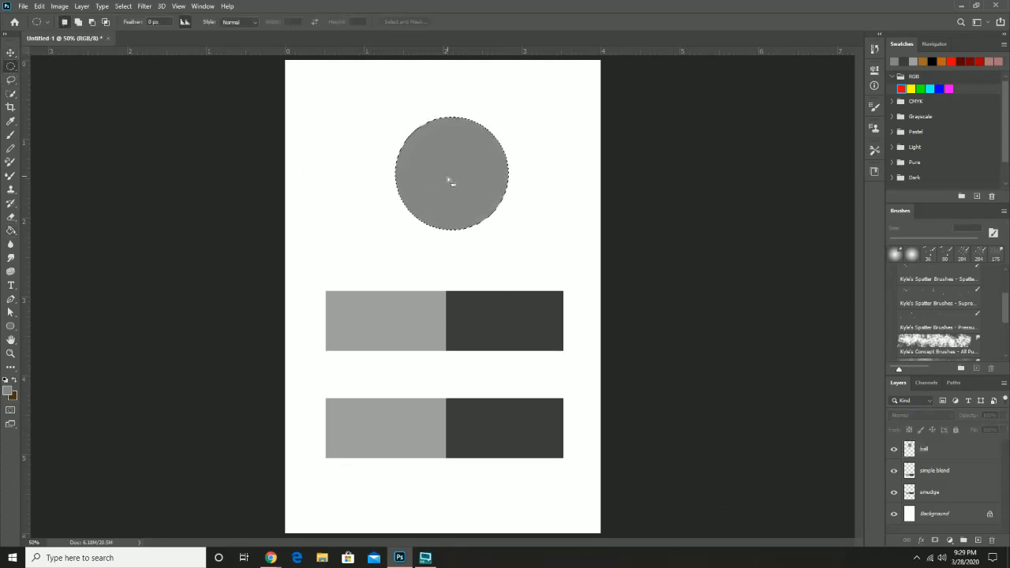
left_click(456, 182)
left_click(894, 493)
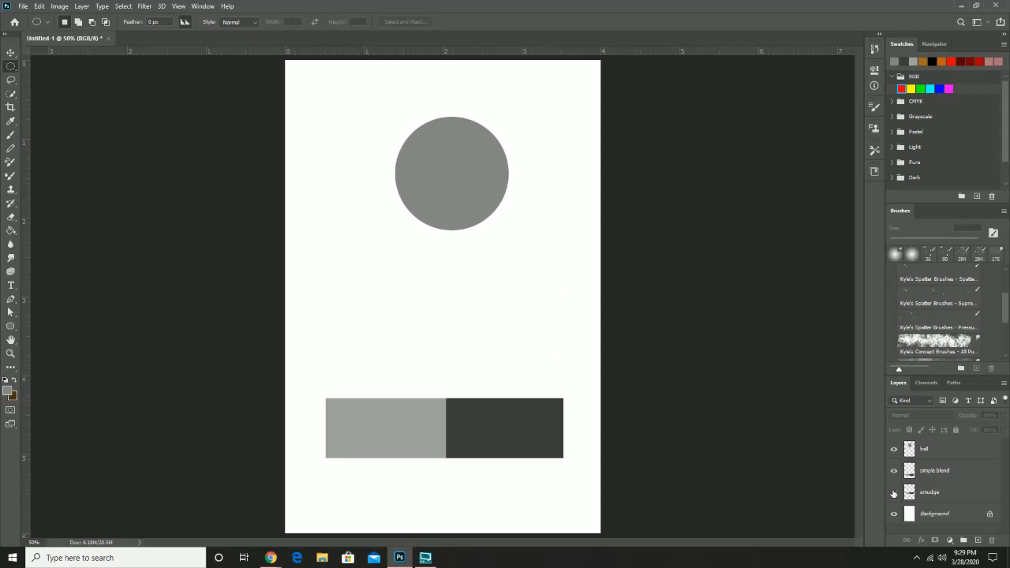
left_click(894, 492)
left_click(924, 494)
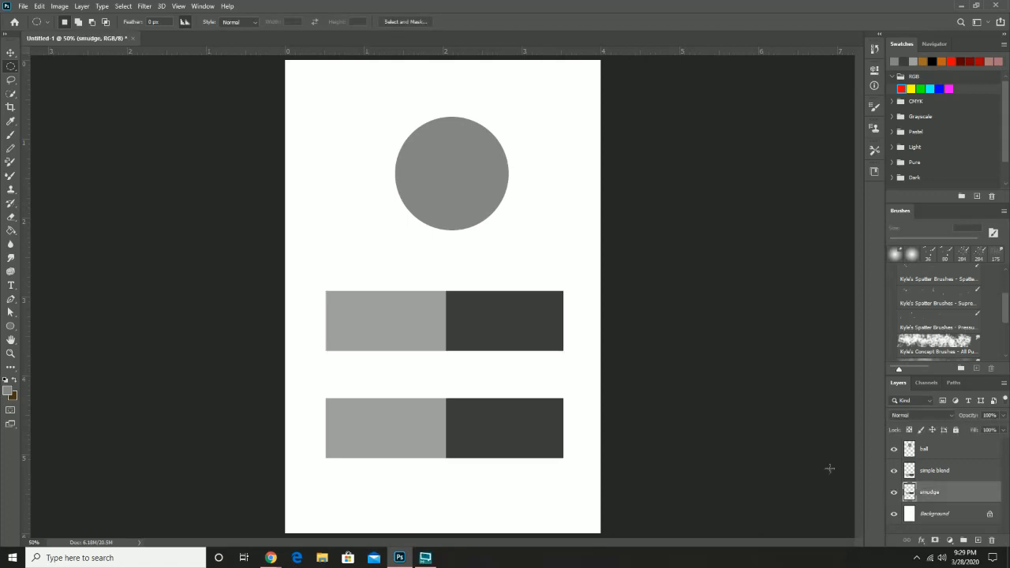
left_click(11, 52)
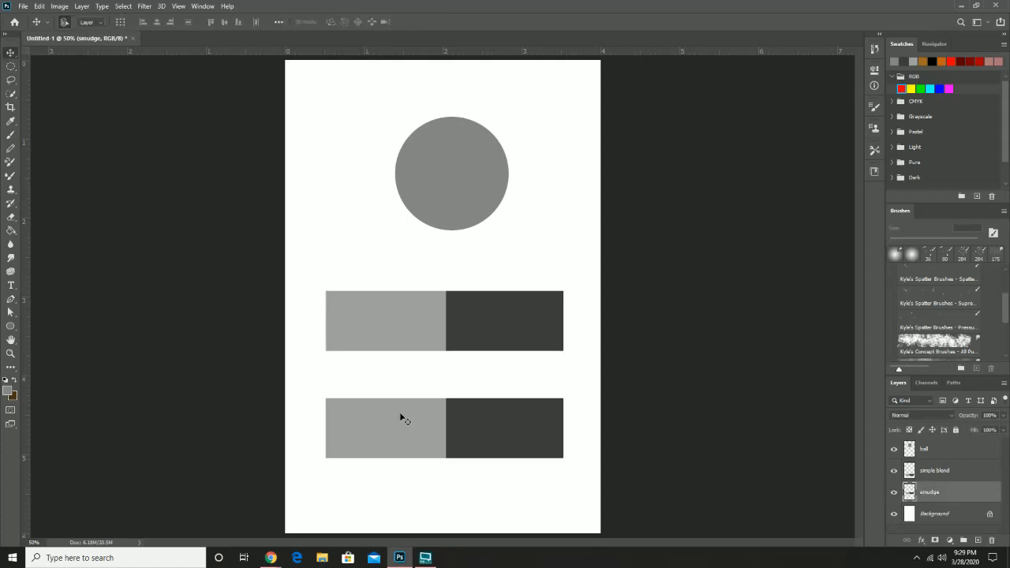
left_click_drag(440, 436, 440, 422)
key("ctrl+z")
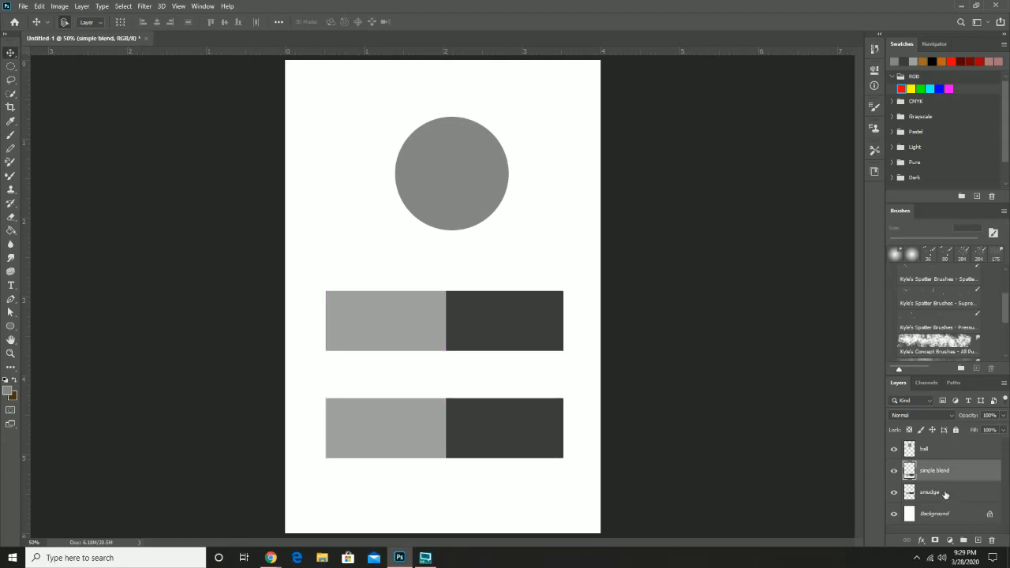
Place the smudge layer above the simple blend layer and toggle its visibility to check which bar it holds.
left_click(946, 493)
left_click_drag(945, 470, 947, 469)
left_click(893, 472)
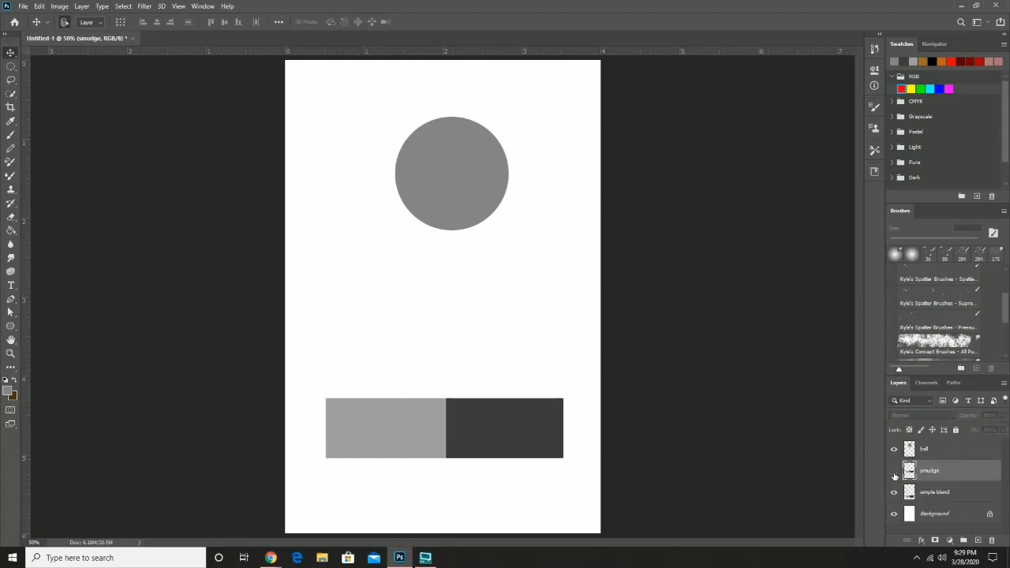
left_click(894, 471)
Examine the boundary between the light and dark grey halves of the upper bar up close.
key("z")
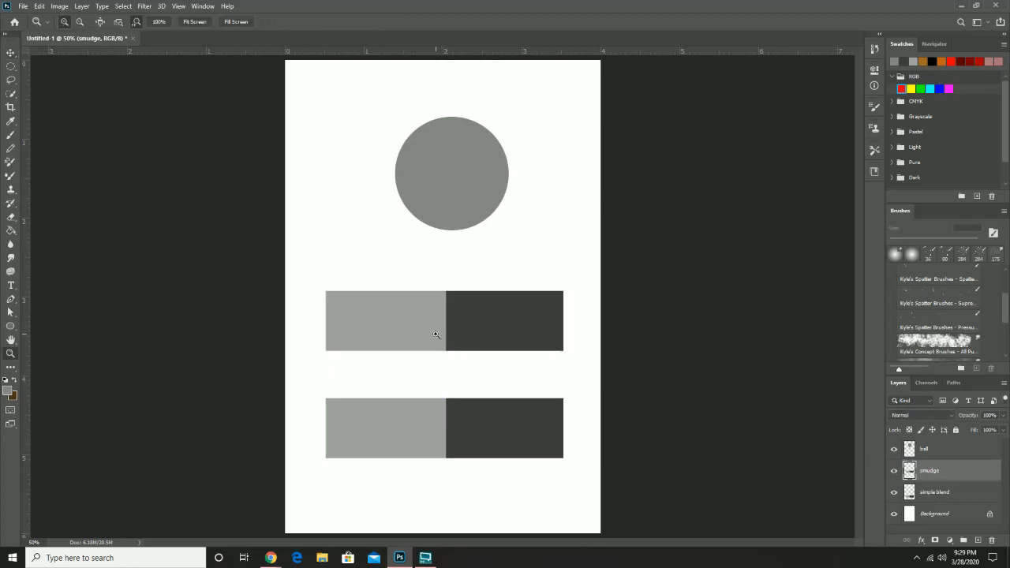
left_click(436, 334)
left_click(435, 335)
left_click(435, 334)
left_click_drag(610, 302, 580, 317)
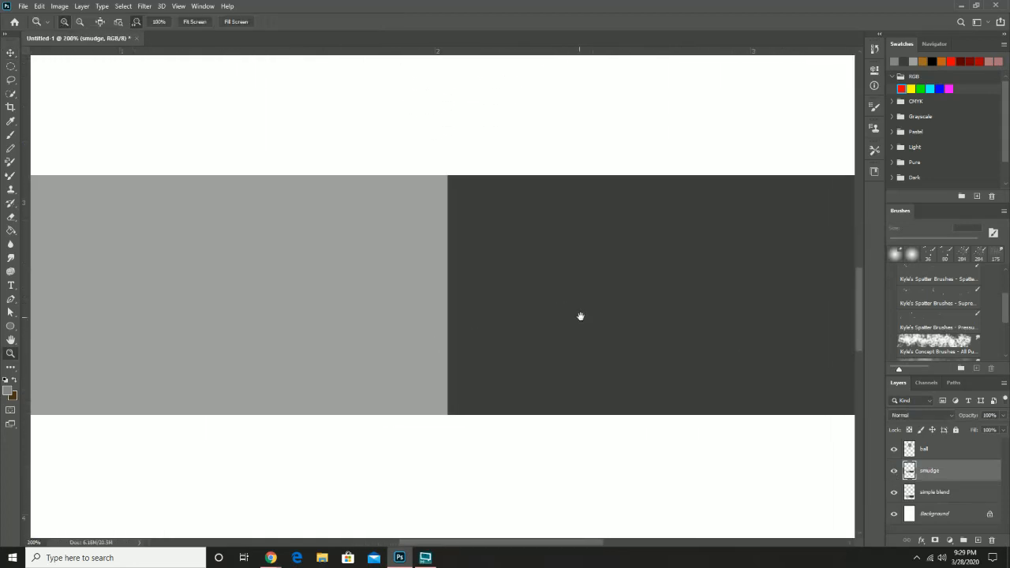
left_click(579, 316, "alt")
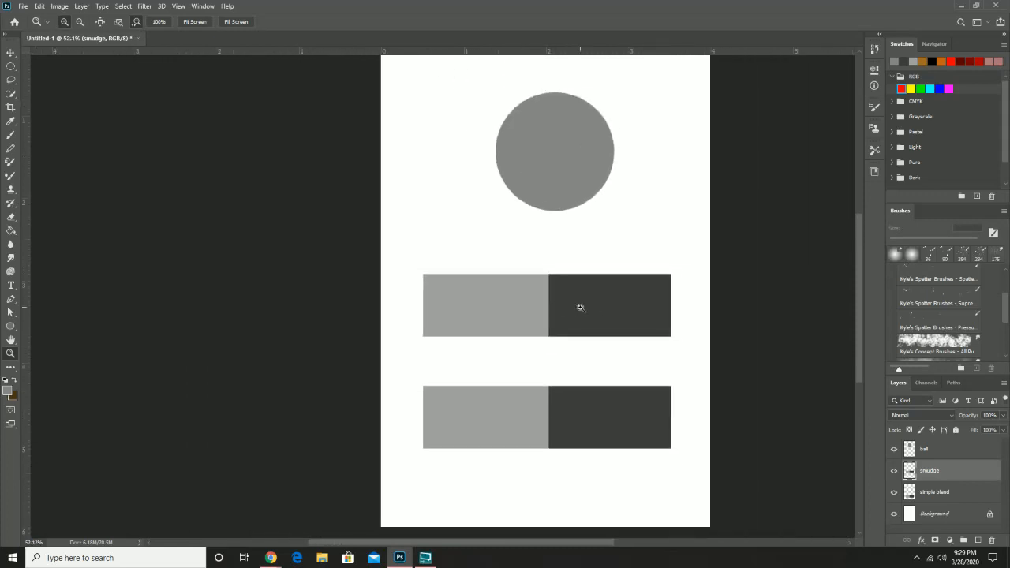
left_click(580, 307)
left_click(579, 307)
left_click(580, 307)
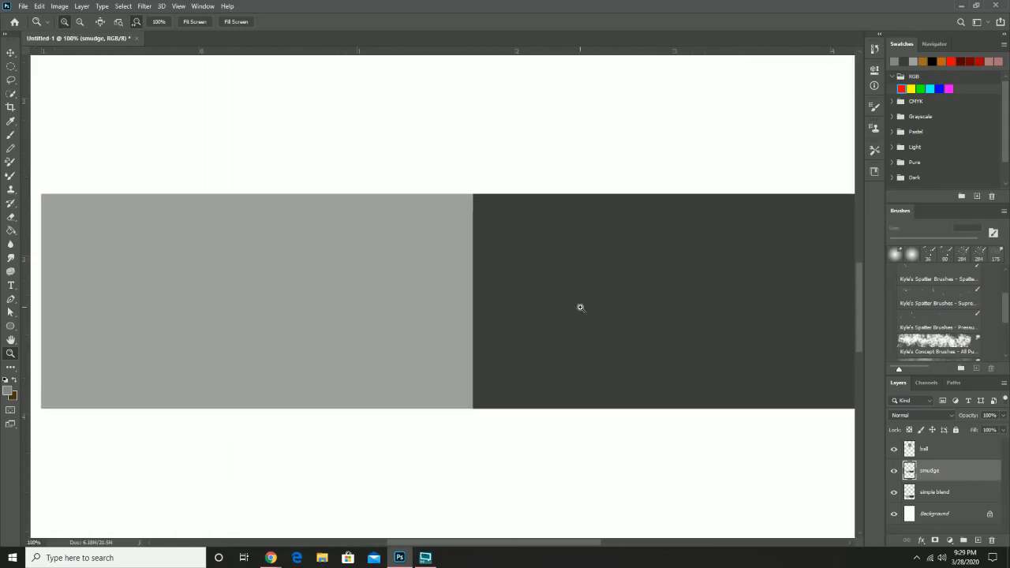
mouse_move(515, 279)
left_mouse_down()
mouse_move(480, 284)
mouse_move(500, 284)
mouse_move(496, 277)
left_mouse_up()
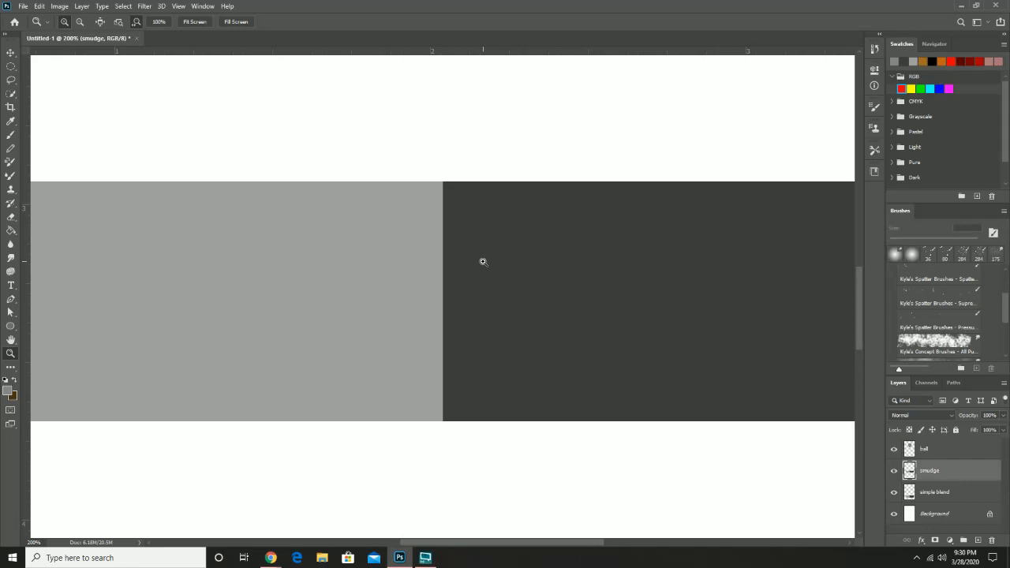
Switch between the simple blend and smudge layers and toggle the smudge layer's visibility to check that it holds the upper bar.
left_click(960, 494)
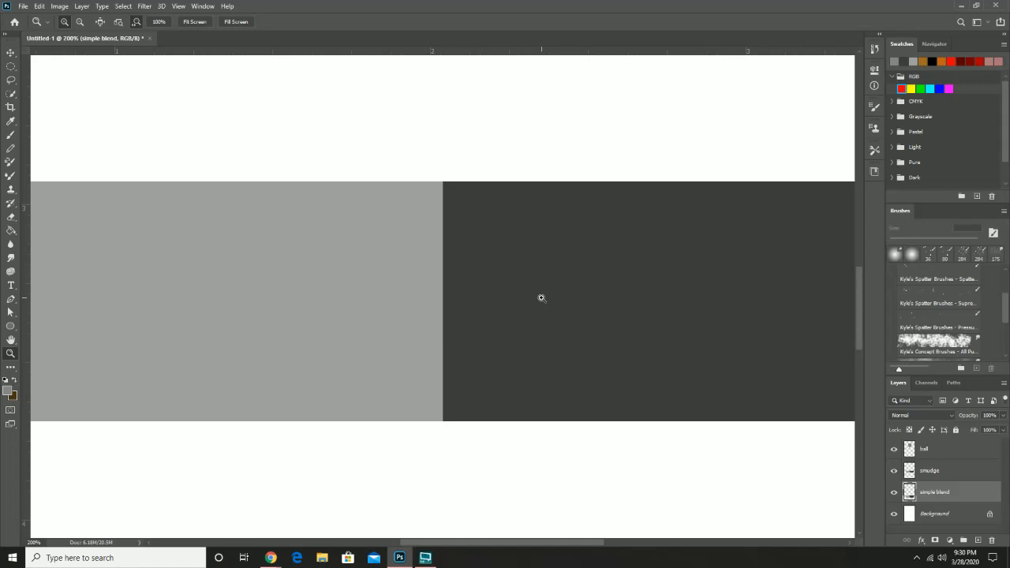
left_click(921, 471)
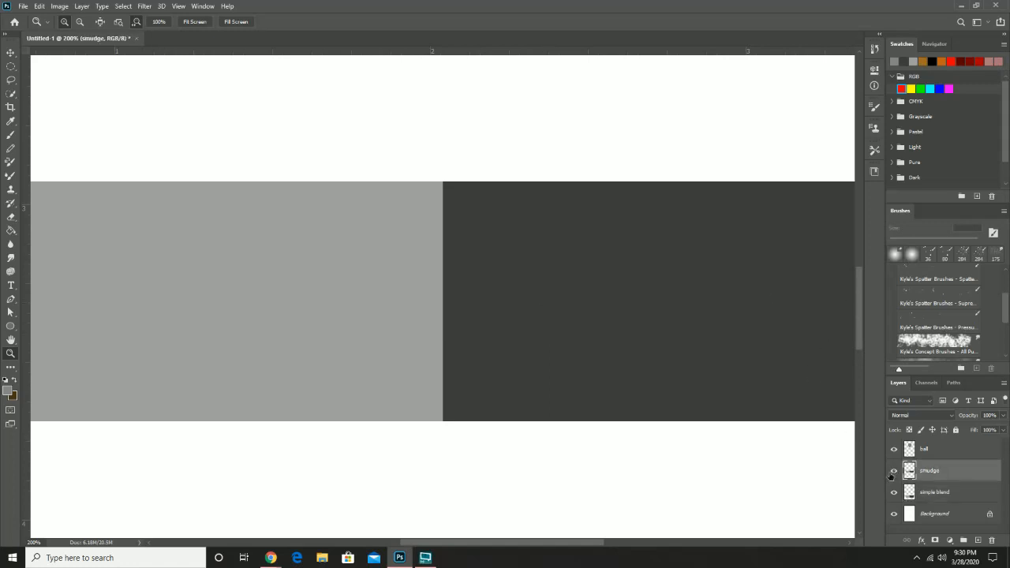
left_click(893, 472)
left_click(893, 472)
left_click(13, 259)
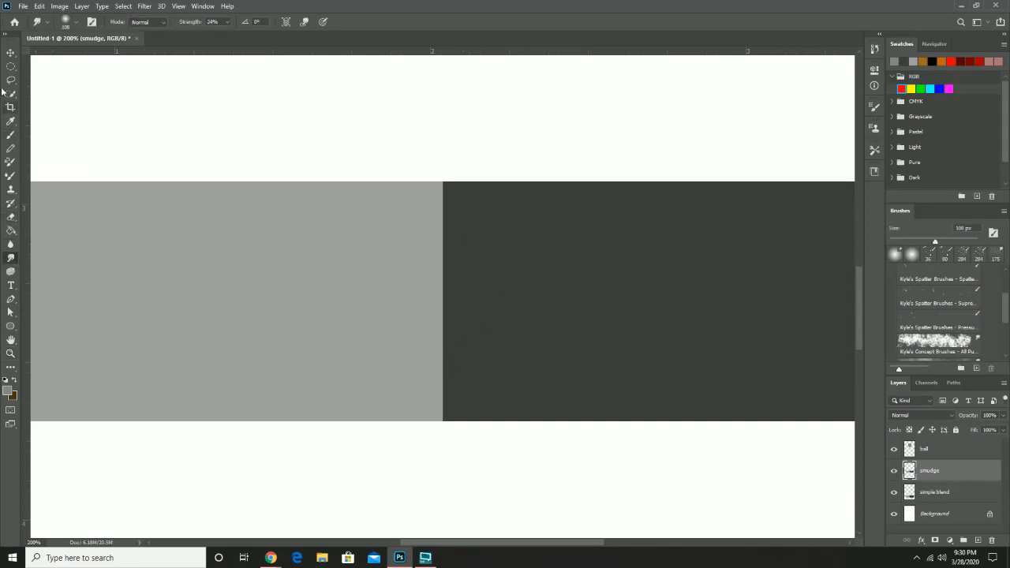
left_click(12, 66)
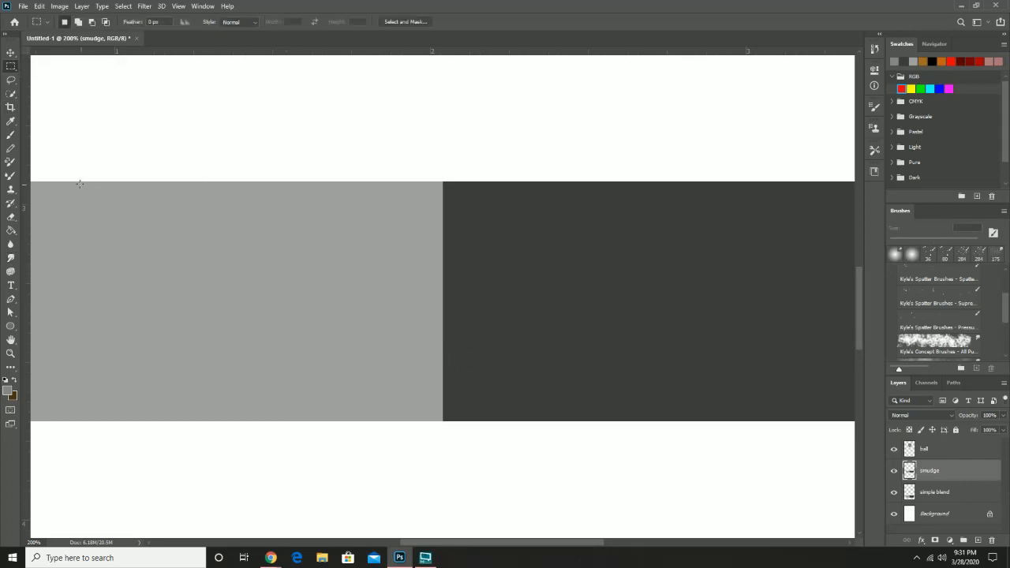
left_click_drag(57, 182, 857, 420)
left_click(856, 419)
left_click_drag(740, 398, 721, 407)
key("z")
left_click(732, 407, "alt")
left_click_drag(703, 367, 604, 506)
mouse_move(561, 246)
left_mouse_down()
mouse_move(556, 285)
mouse_move(573, 272)
mouse_move(532, 268)
left_mouse_up()
left_click(437, 283)
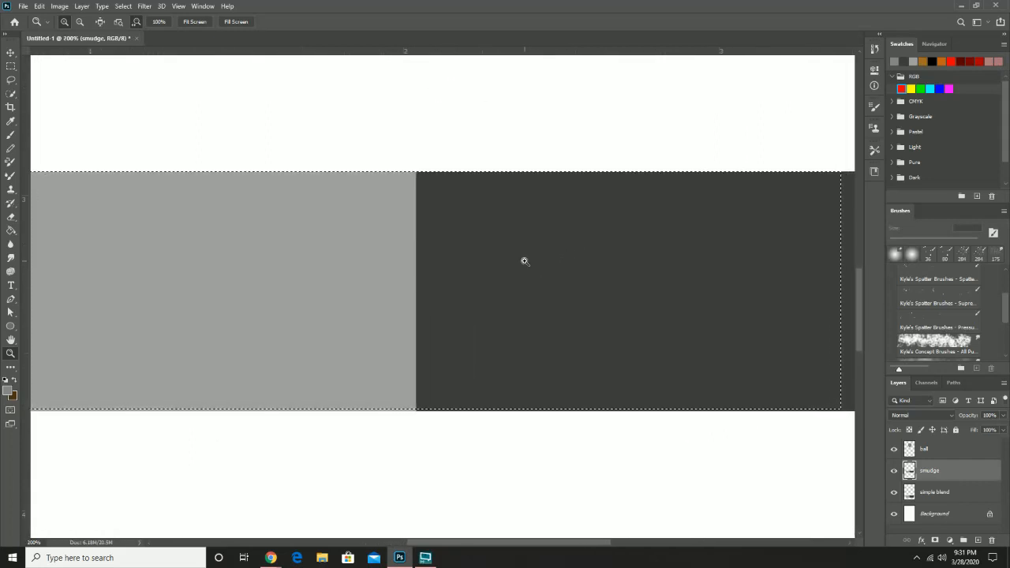
Draw a rectangular selection about 2.6 by 0.75 inches across the upper bar's two tones, following its upper and lower edges.
left_click(11, 65)
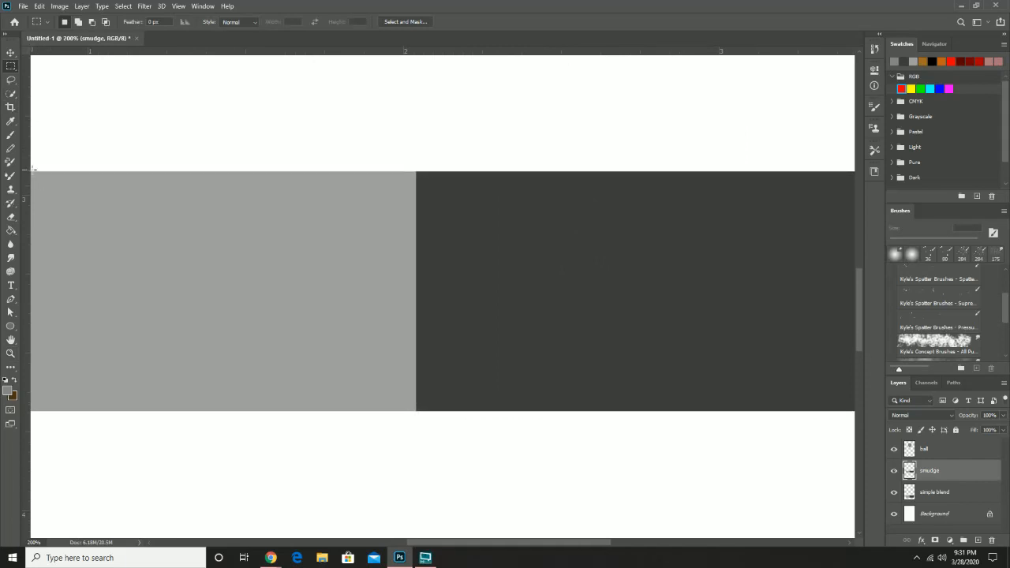
left_click_drag(30, 170, 855, 409)
left_click_drag(497, 542, 493, 547)
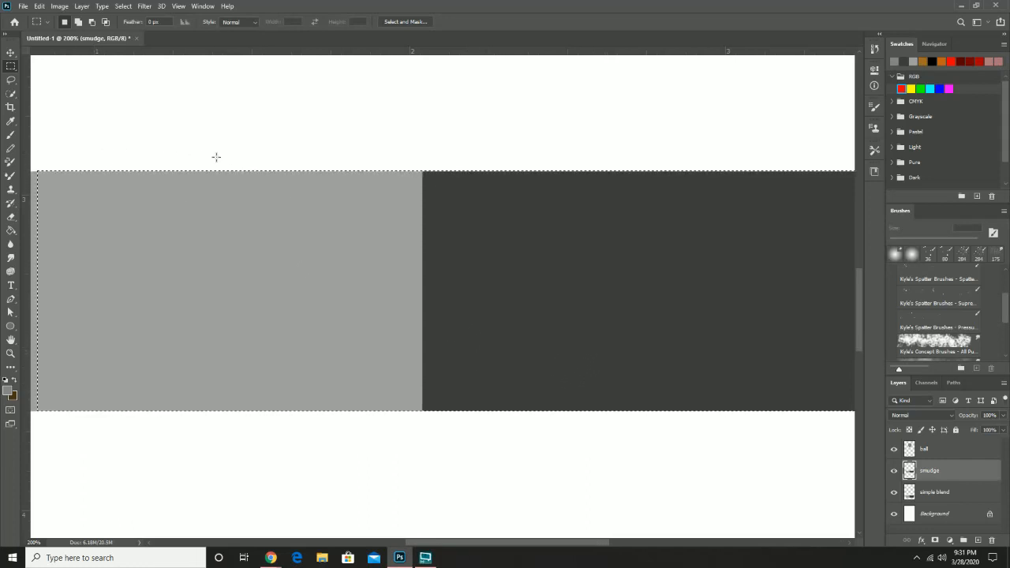
Set up the Smudge tool with a soft round brush sized 165 px.
left_click(12, 258)
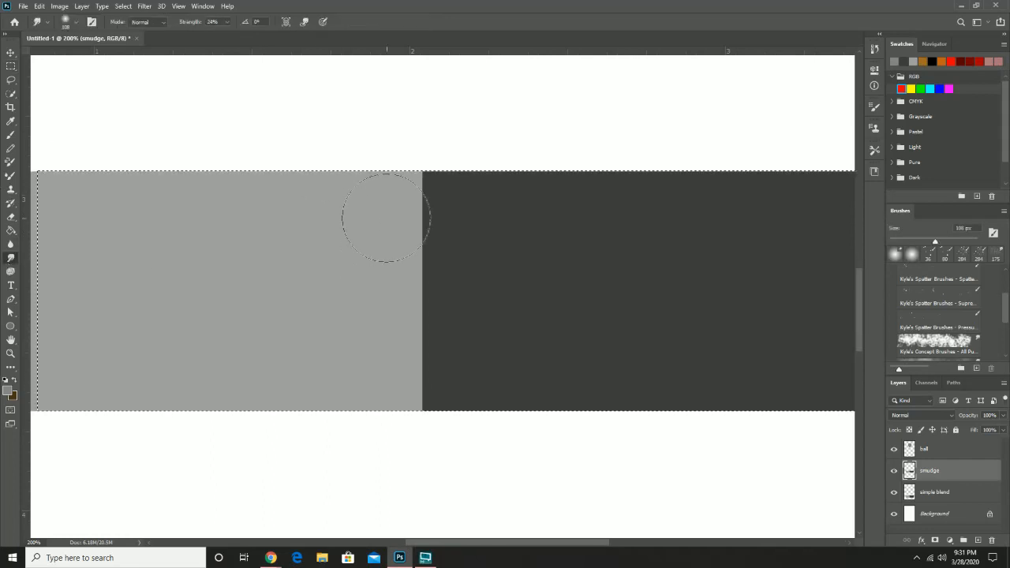
right_click(409, 216)
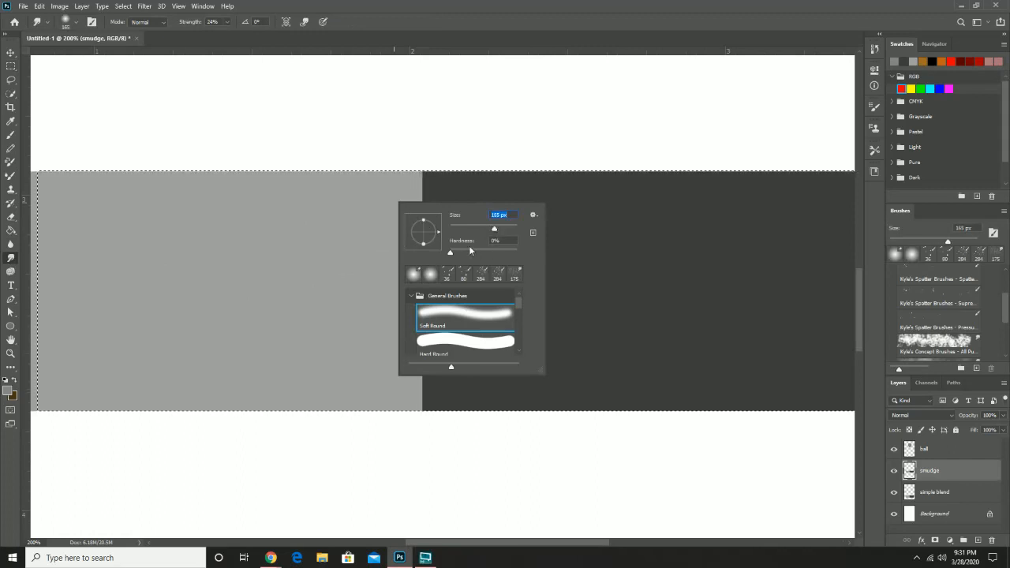
key("Return")
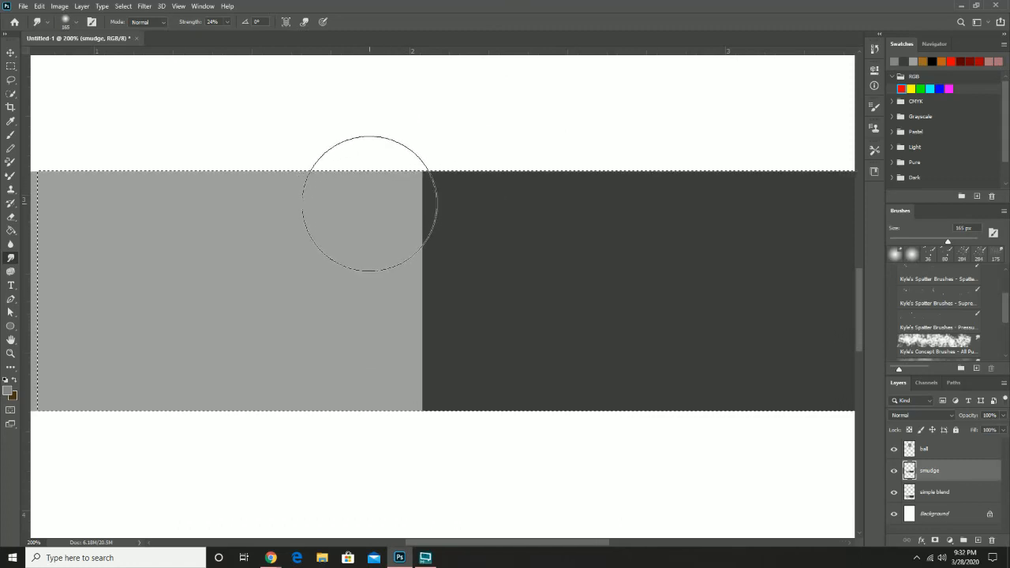
Smudge the boundary between the upper bar's light and dark grey with repeated strokes along and across it at 24% strength.
mouse_move(369, 203)
left_mouse_down()
mouse_move(351, 204)
mouse_move(365, 228)
mouse_move(349, 245)
mouse_move(377, 273)
mouse_move(351, 281)
mouse_move(376, 298)
mouse_move(360, 323)
mouse_move(340, 324)
mouse_move(369, 343)
mouse_move(338, 350)
mouse_move(370, 367)
mouse_move(341, 380)
mouse_move(365, 383)
mouse_move(349, 379)
left_mouse_up()
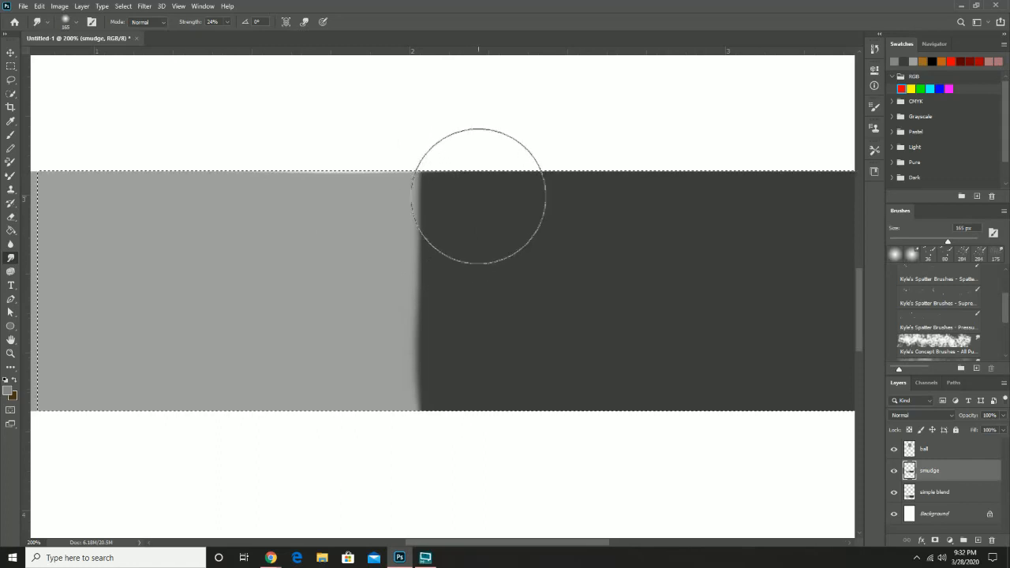
mouse_move(514, 196)
left_mouse_down()
mouse_move(476, 203)
mouse_move(508, 206)
mouse_move(473, 261)
mouse_move(509, 262)
mouse_move(421, 293)
mouse_move(563, 293)
mouse_move(467, 329)
mouse_move(501, 333)
mouse_move(472, 351)
mouse_move(500, 352)
mouse_move(465, 388)
mouse_move(489, 399)
mouse_move(490, 417)
mouse_move(475, 415)
mouse_move(457, 373)
mouse_move(453, 396)
left_mouse_up()
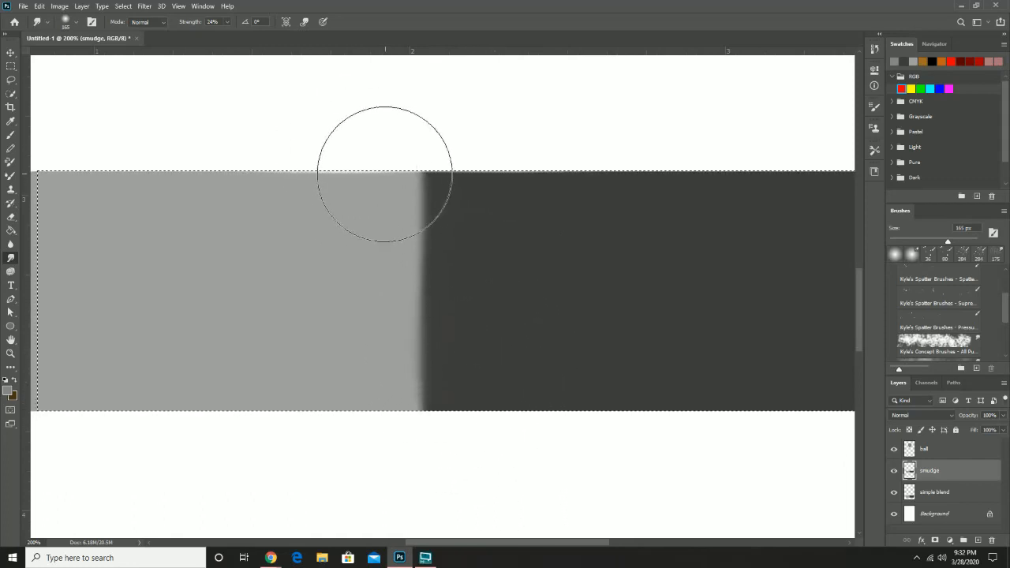
mouse_move(385, 173)
left_mouse_down()
mouse_move(343, 183)
mouse_move(376, 211)
mouse_move(343, 233)
mouse_move(375, 258)
mouse_move(334, 266)
mouse_move(381, 315)
mouse_move(318, 343)
left_mouse_up()
mouse_move(356, 374)
left_mouse_down()
mouse_move(322, 419)
mouse_move(378, 393)
mouse_move(350, 401)
mouse_move(386, 314)
mouse_move(383, 233)
mouse_move(369, 204)
mouse_move(357, 204)
mouse_move(369, 167)
mouse_move(310, 170)
mouse_move(312, 157)
mouse_move(338, 154)
mouse_move(343, 165)
mouse_move(359, 146)
left_mouse_up()
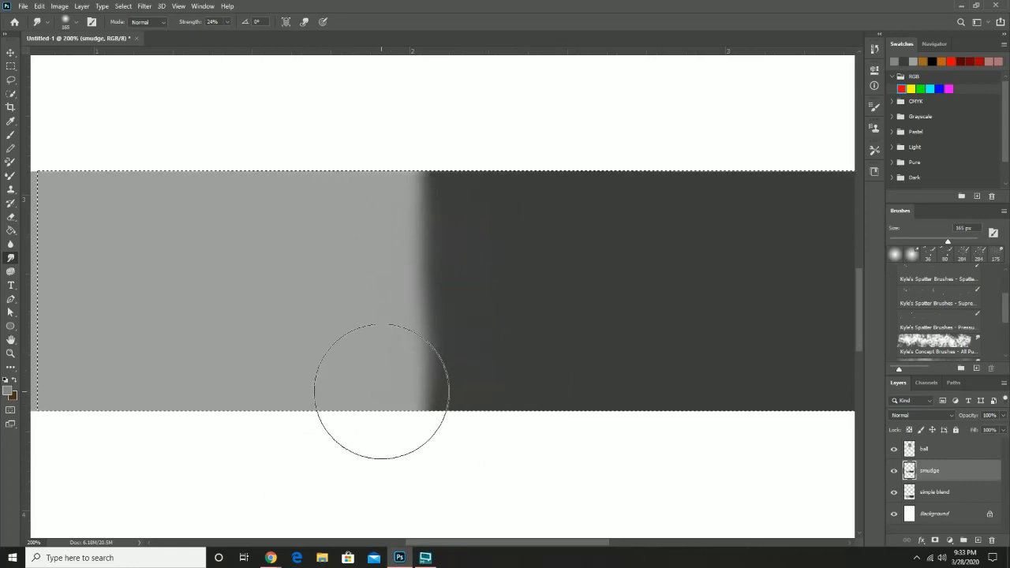
mouse_move(344, 400)
left_mouse_down()
mouse_move(403, 332)
mouse_move(356, 322)
mouse_move(366, 277)
mouse_move(388, 246)
mouse_move(363, 240)
mouse_move(380, 191)
mouse_move(364, 187)
mouse_move(360, 224)
left_mouse_up()
mouse_move(375, 379)
left_mouse_down()
mouse_move(411, 310)
mouse_move(450, 377)
left_mouse_up()
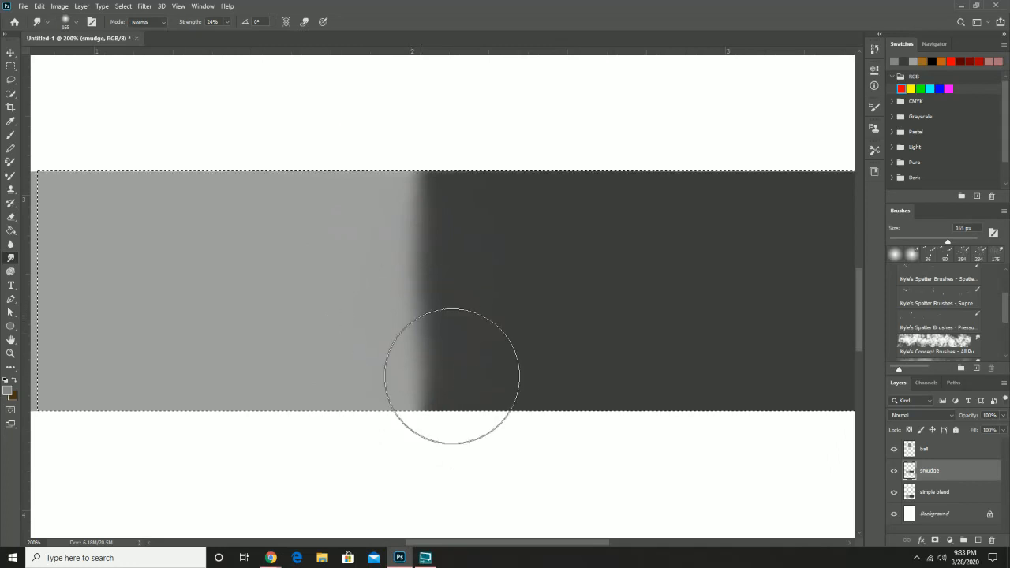
Bring both bars into view and clear the selection around the upper bar.
key("z")
left_click(521, 360, "alt")
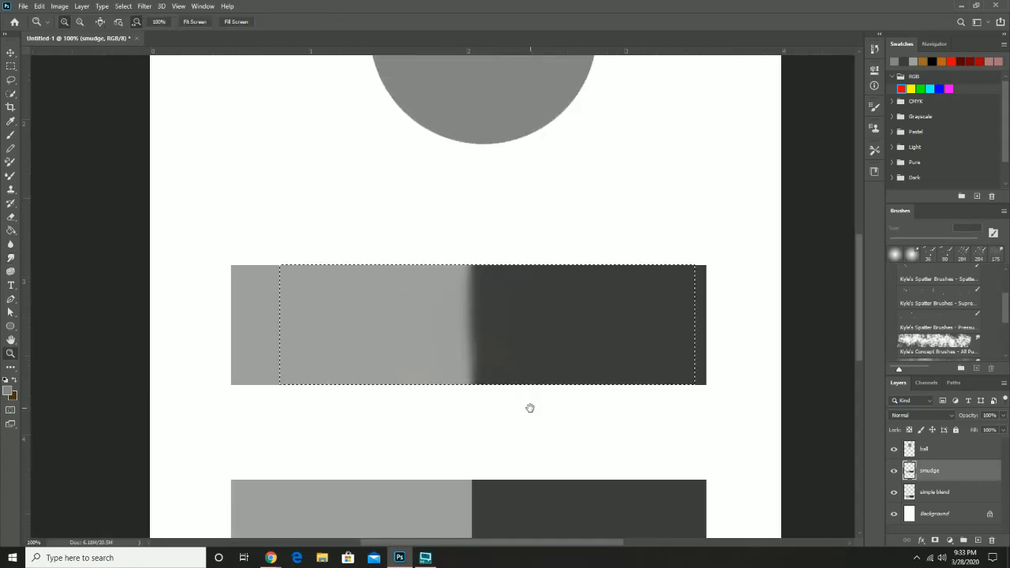
left_click_drag(529, 408, 510, 282)
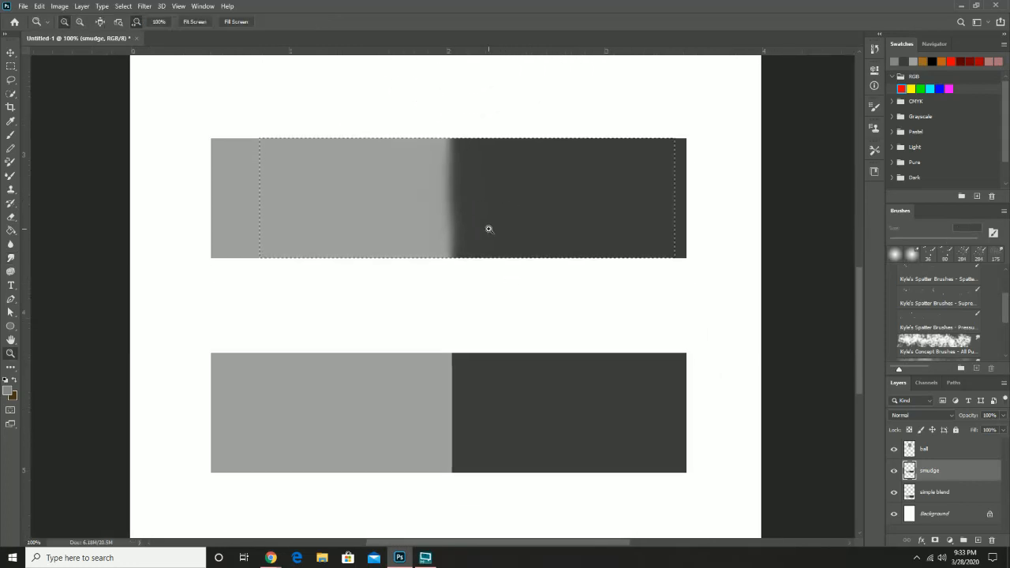
left_click(10, 66)
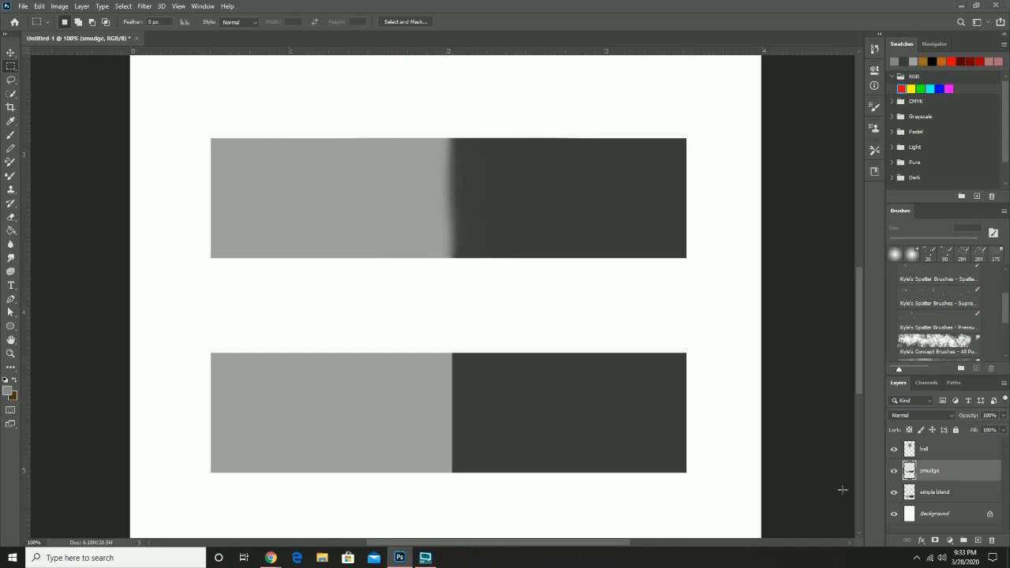
Activate the simple blend layer and set up the Brush tool with a Soft Round tip sized 81 px.
left_click(958, 496)
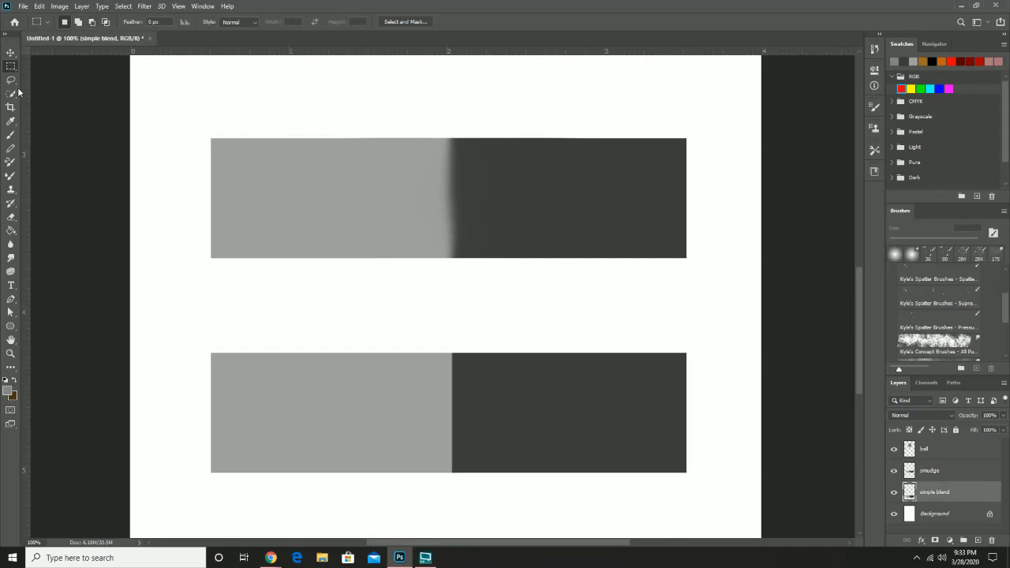
left_click(10, 135)
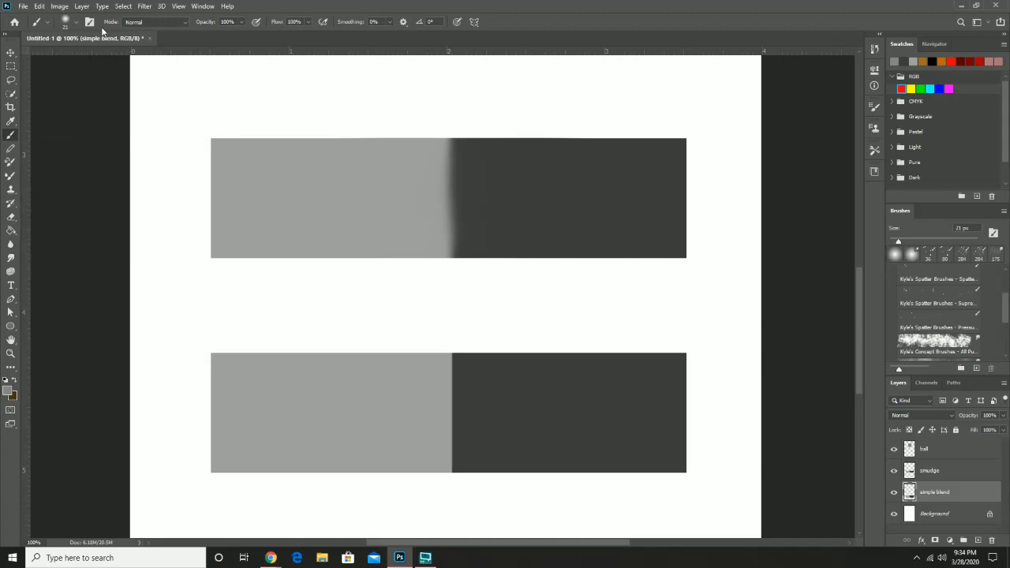
left_click(68, 23)
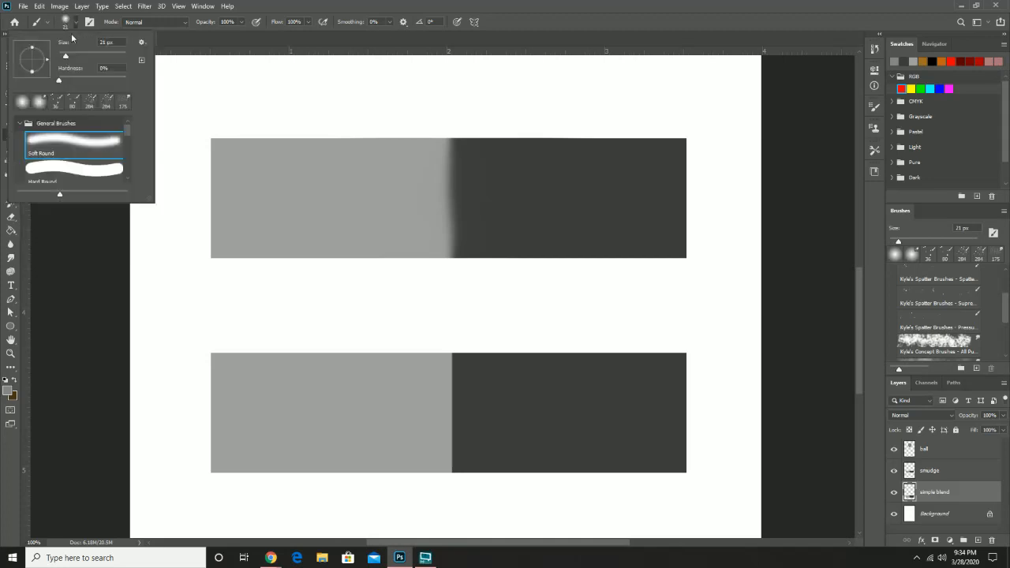
left_click(72, 142)
left_click_drag(61, 52, 86, 57)
left_click(569, 11)
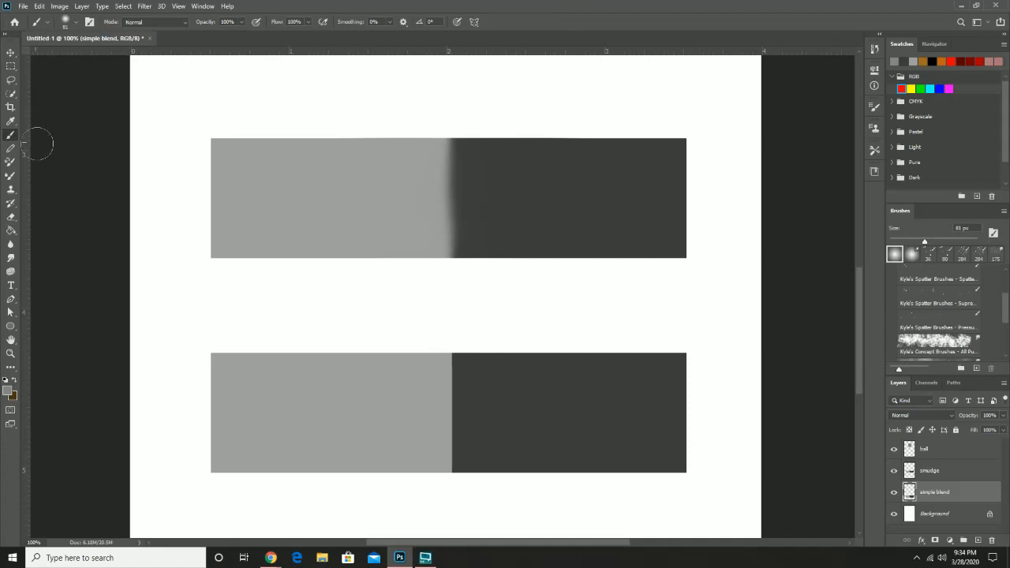
Add a new layer named "blend_blending" above the simple blend layer and set the brush opacity to 50%.
left_click(979, 541)
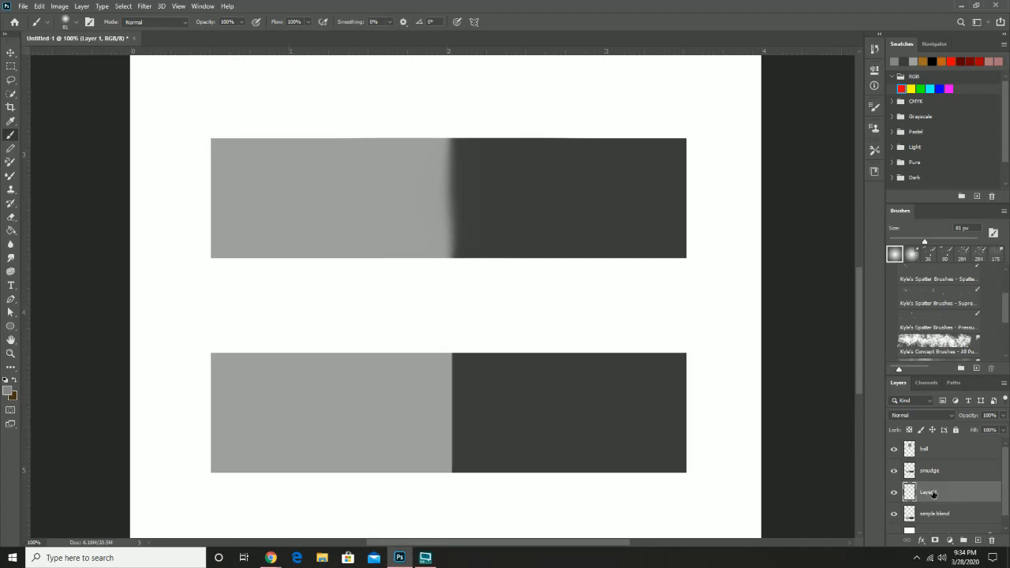
double_click(929, 492)
type("blend_blending")
key("Return")
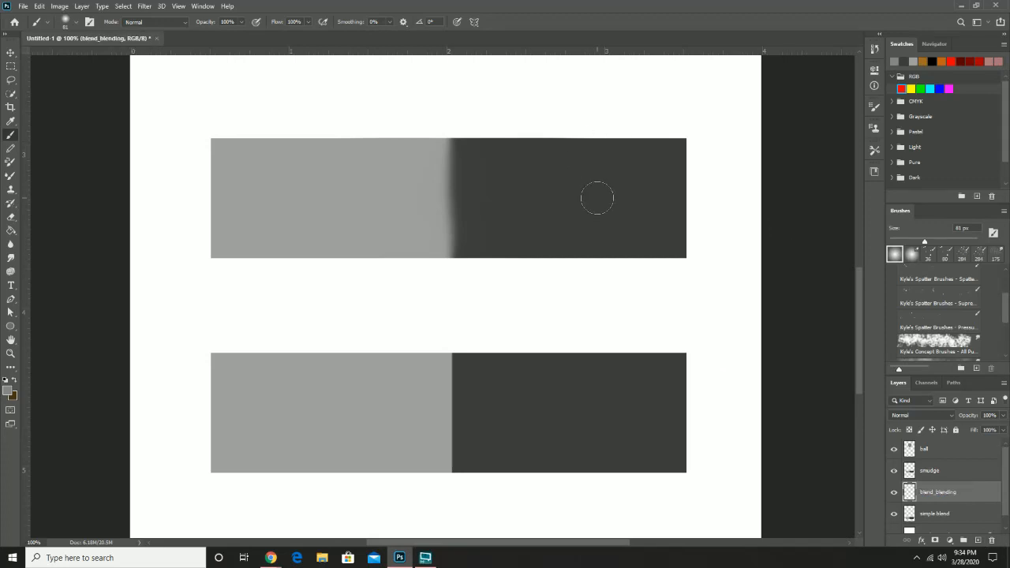
left_click(242, 22)
left_click_drag(228, 37, 219, 37)
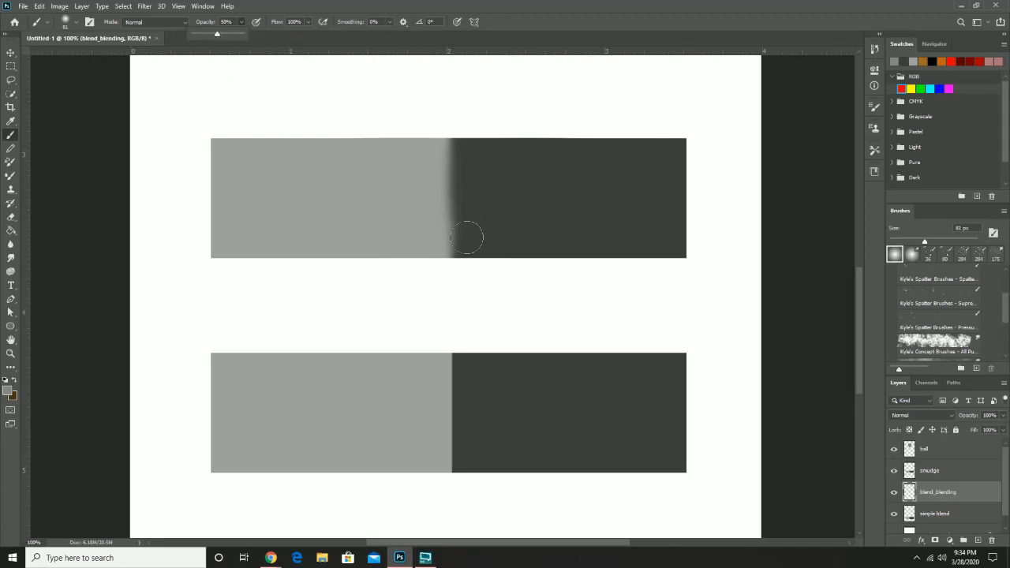
Draw a rectangular selection around the whole lower bar, about 3 inches wide and 0.75 inch high.
left_click(11, 66)
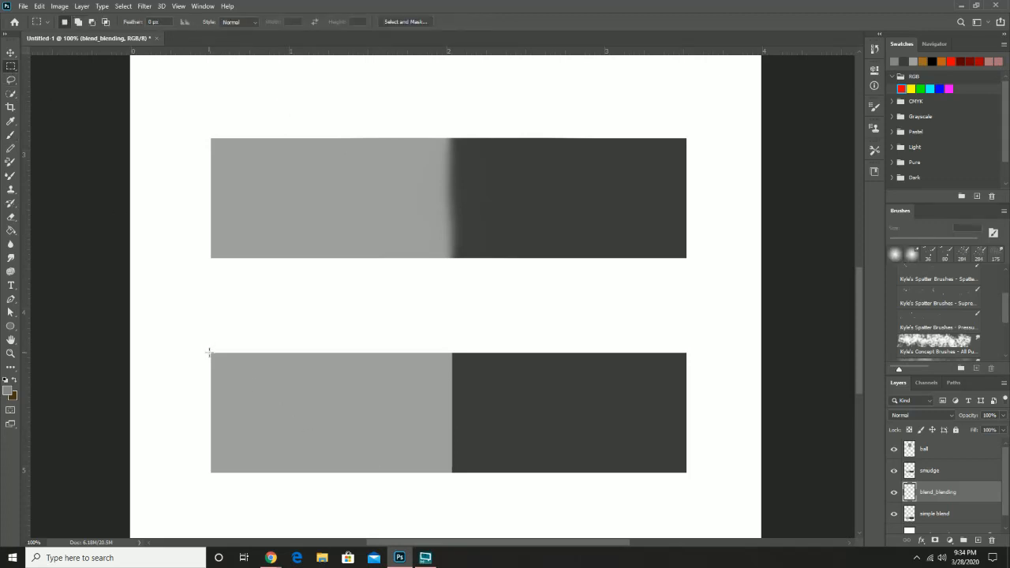
left_click_drag(209, 352, 684, 475)
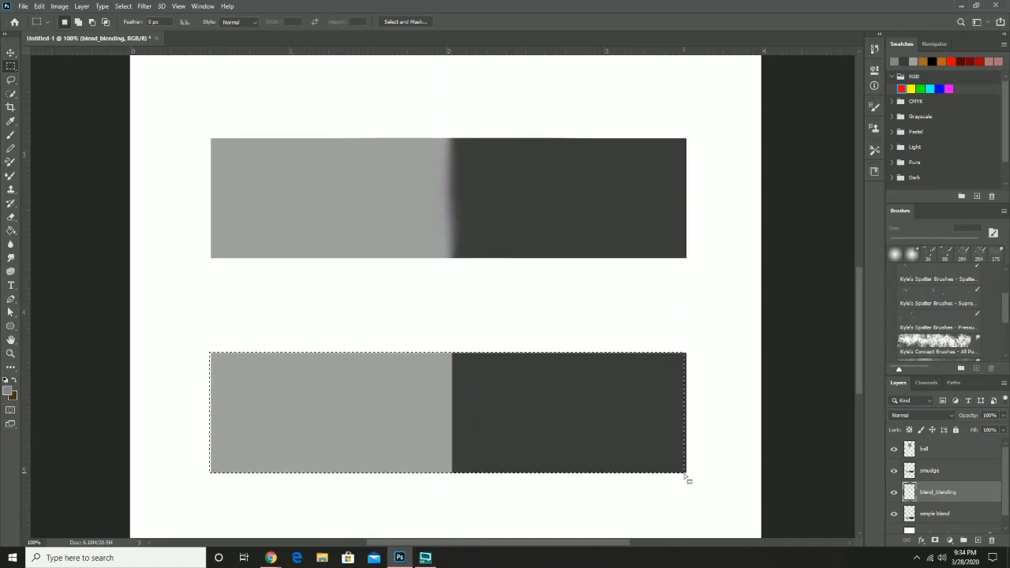
key("z")
double_click(502, 410)
left_click_drag(445, 363, 440, 265)
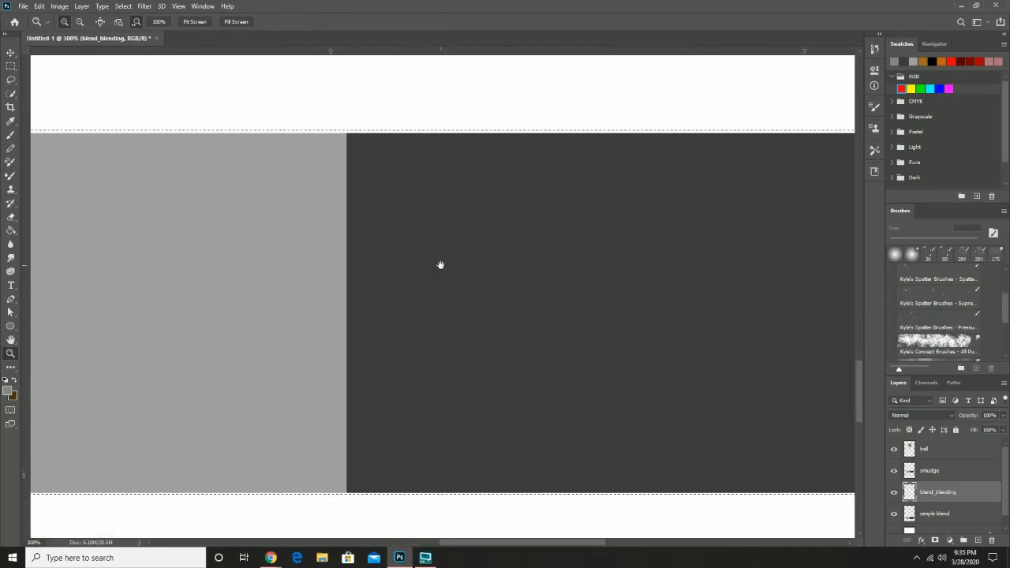
key("c")
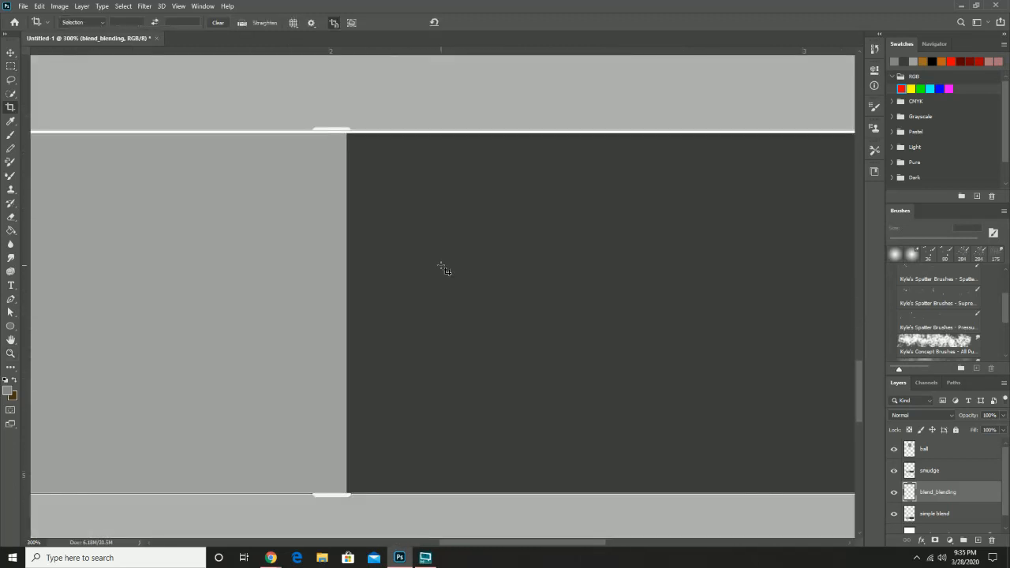
left_click(10, 66)
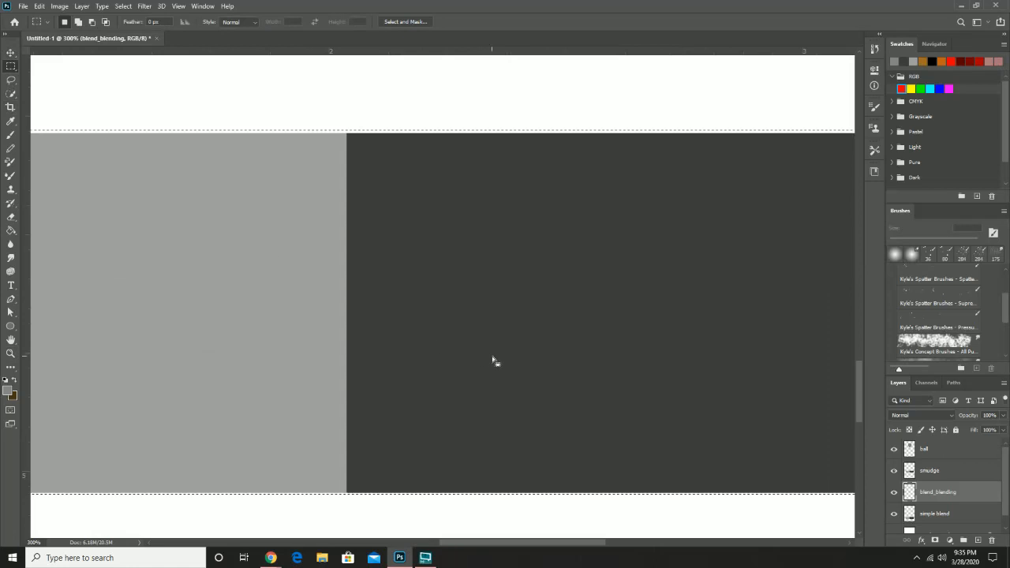
key("z")
left_click(391, 234, "alt")
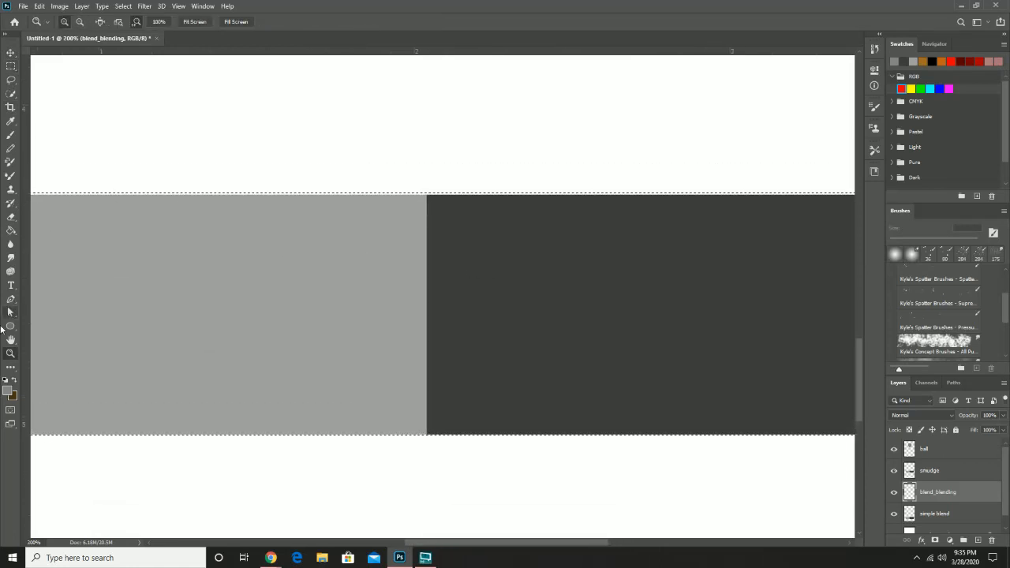
Sample the bar's dark grey and brush it down the light side of the seam between the two tones.
left_click(10, 134)
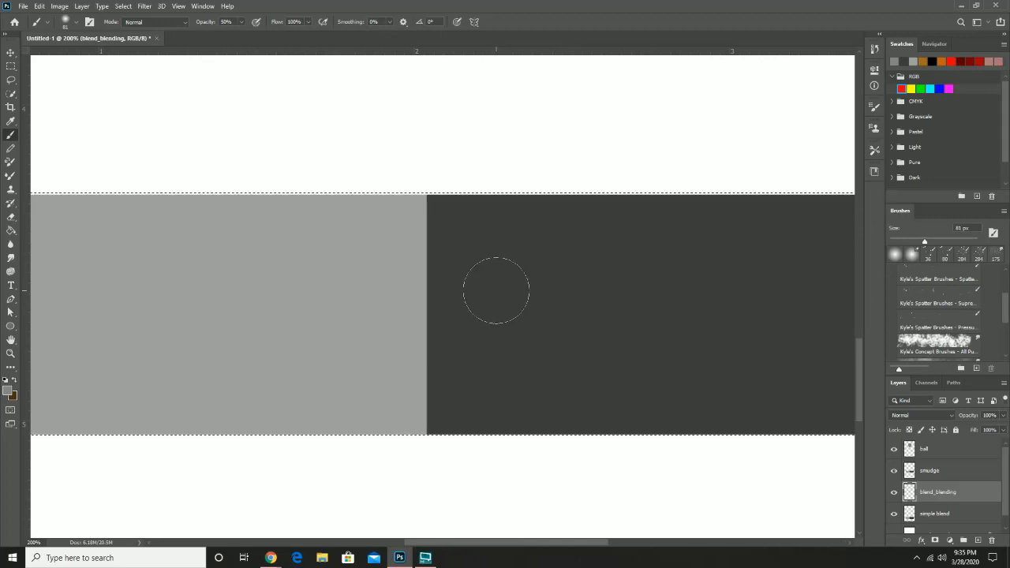
left_click(10, 121)
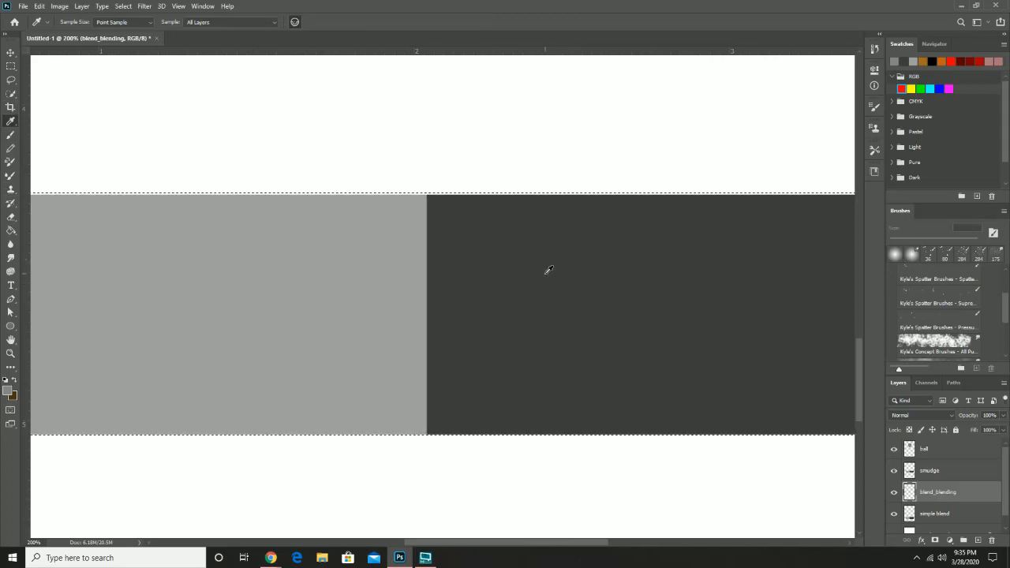
key("b")
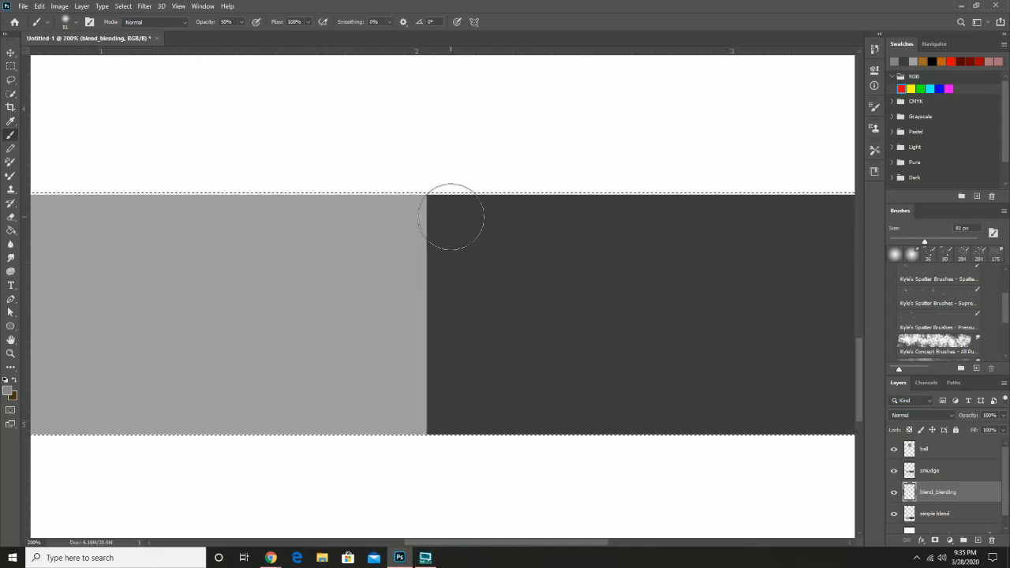
key("i")
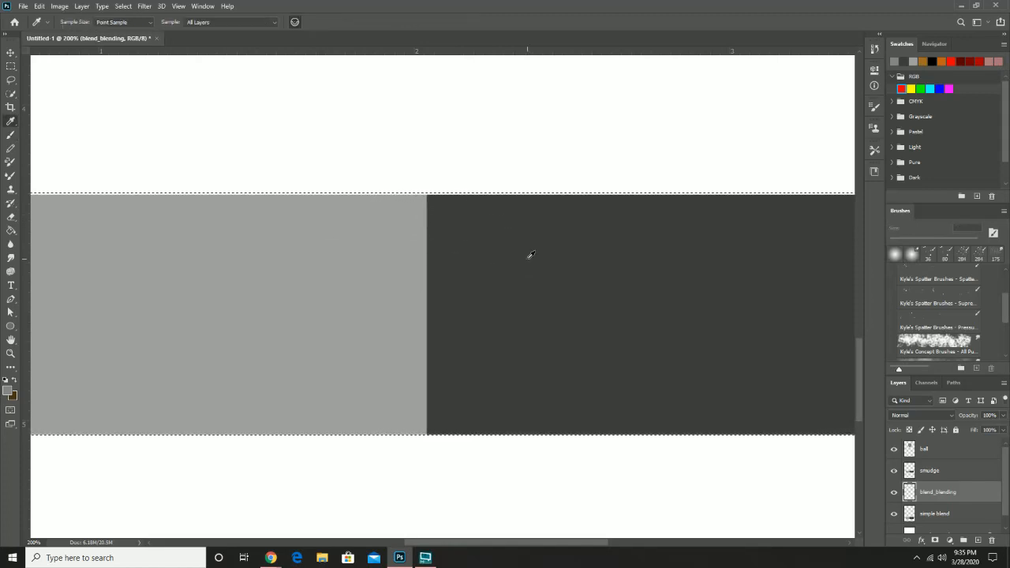
left_click(552, 245)
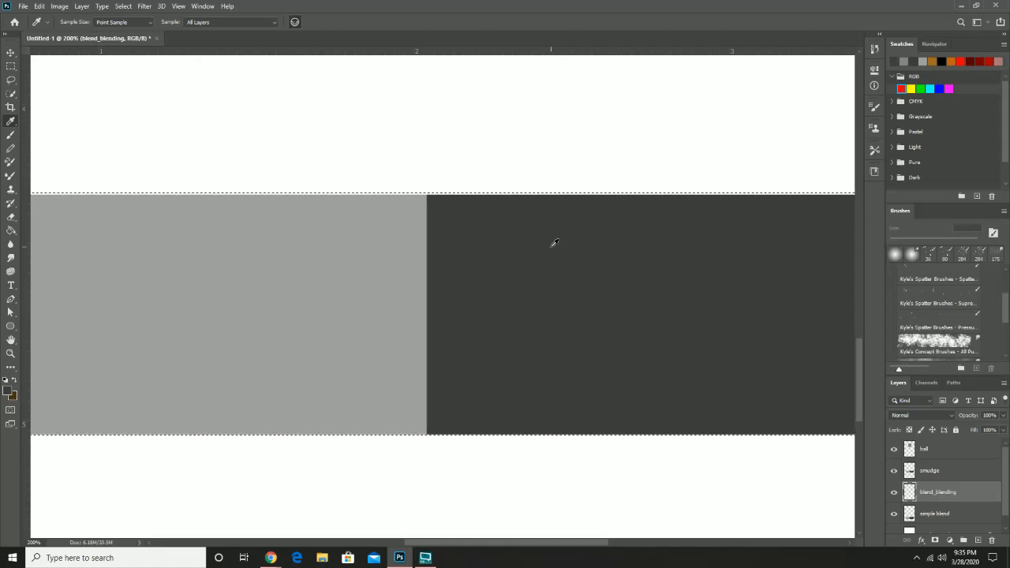
key("b")
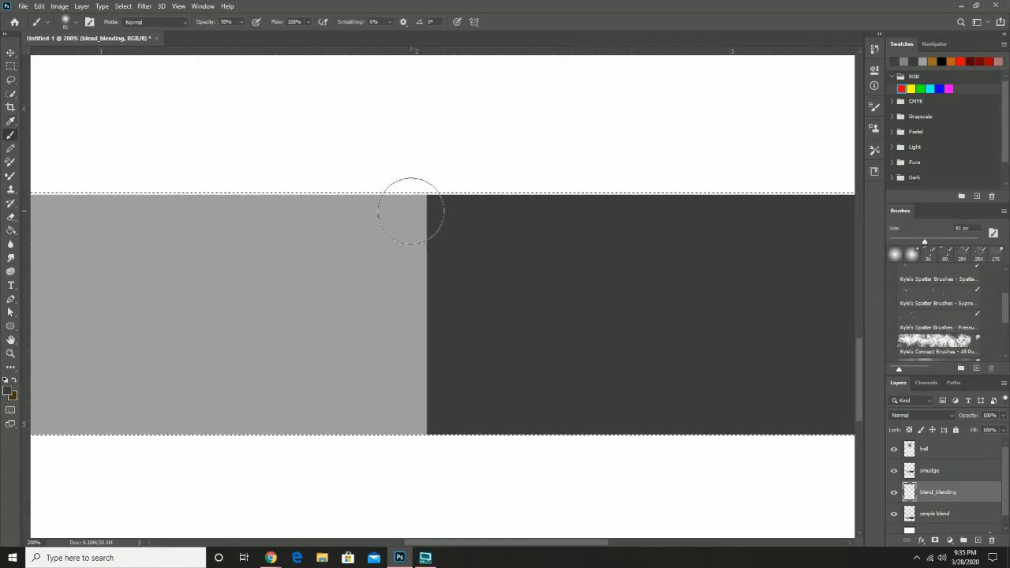
mouse_move(408, 212)
left_mouse_down()
mouse_move(394, 212)
mouse_move(433, 213)
left_mouse_up()
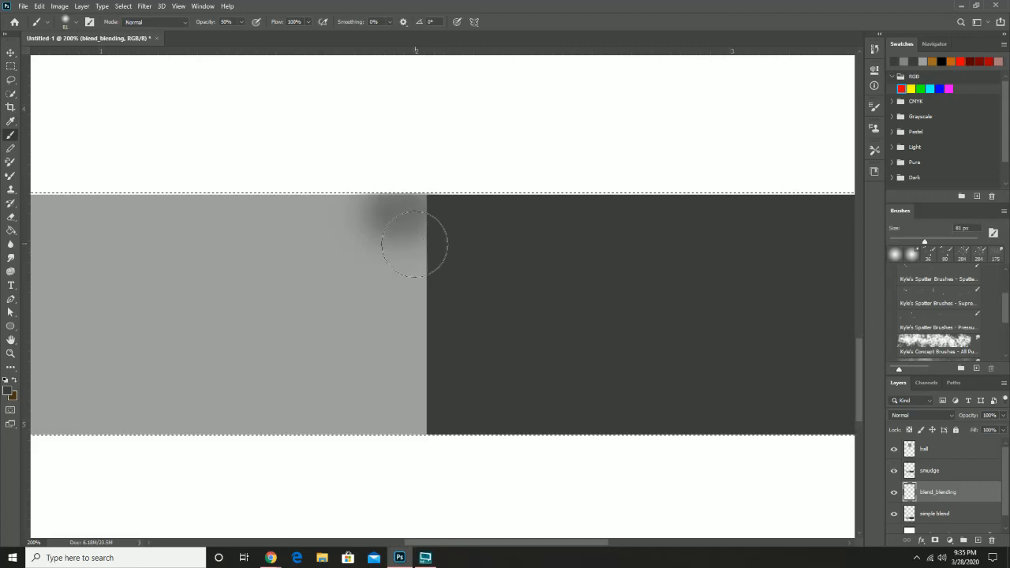
left_click_drag(402, 241, 387, 245)
mouse_move(435, 276)
left_mouse_down()
mouse_move(383, 282)
mouse_move(423, 316)
mouse_move(388, 332)
mouse_move(429, 354)
mouse_move(398, 372)
mouse_move(422, 394)
mouse_move(394, 383)
mouse_move(394, 416)
mouse_move(416, 418)
mouse_move(384, 426)
mouse_move(419, 372)
mouse_move(413, 352)
left_mouse_up()
Sample the mixed grey beside the seam and brush it down across the seam onto the dark side.
key("i")
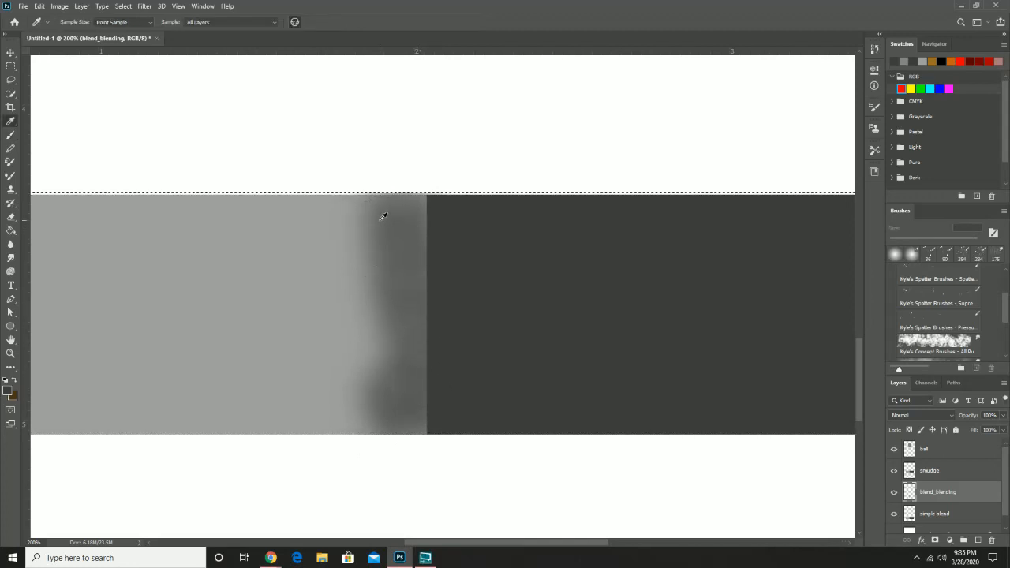
left_click(383, 214)
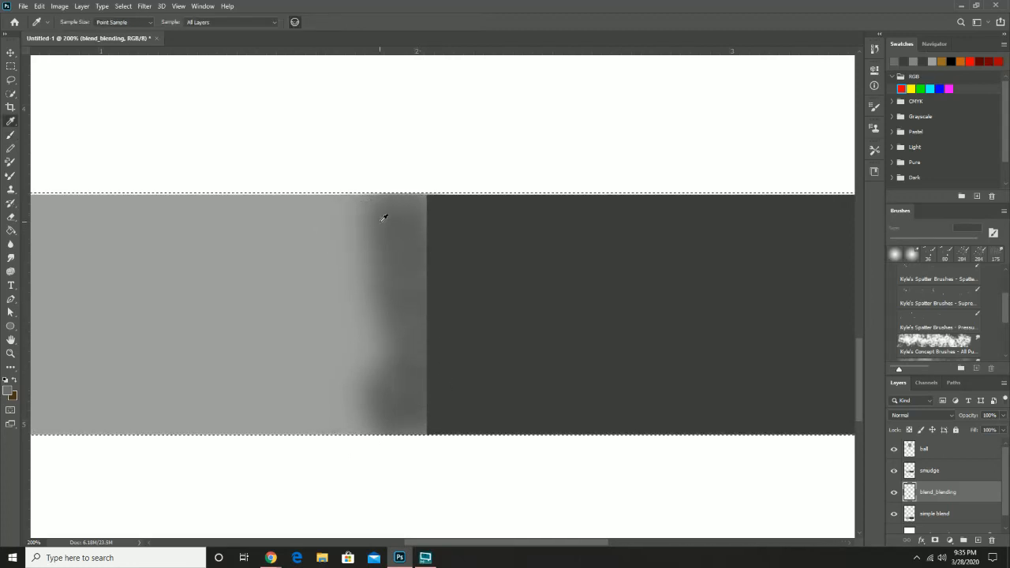
key("b")
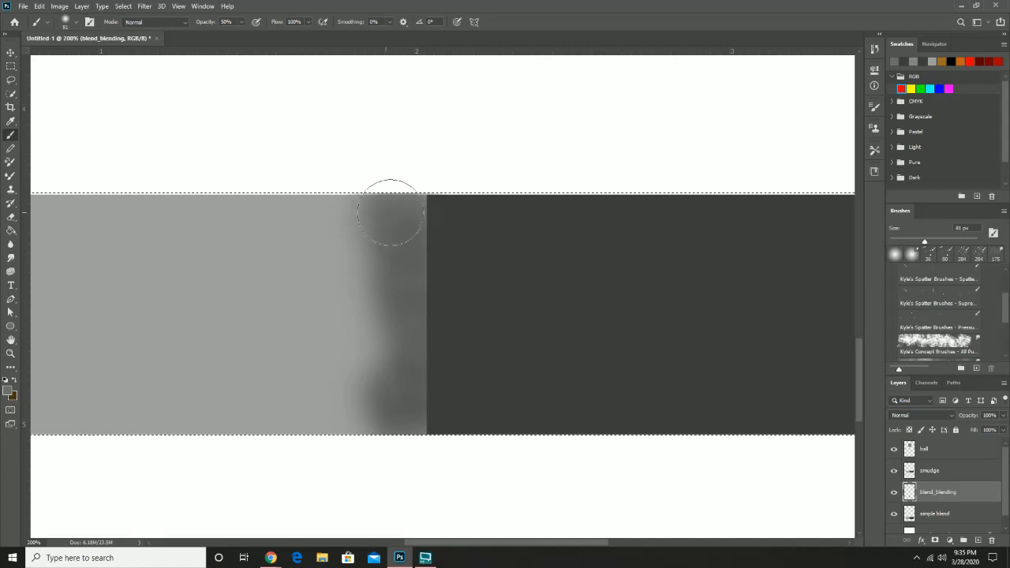
mouse_move(391, 213)
left_mouse_down()
mouse_move(449, 216)
mouse_move(406, 253)
mouse_move(460, 257)
mouse_move(365, 292)
mouse_move(440, 300)
mouse_move(390, 348)
mouse_move(435, 350)
mouse_move(430, 375)
mouse_move(413, 388)
mouse_move(442, 390)
mouse_move(401, 418)
mouse_move(449, 425)
left_mouse_up()
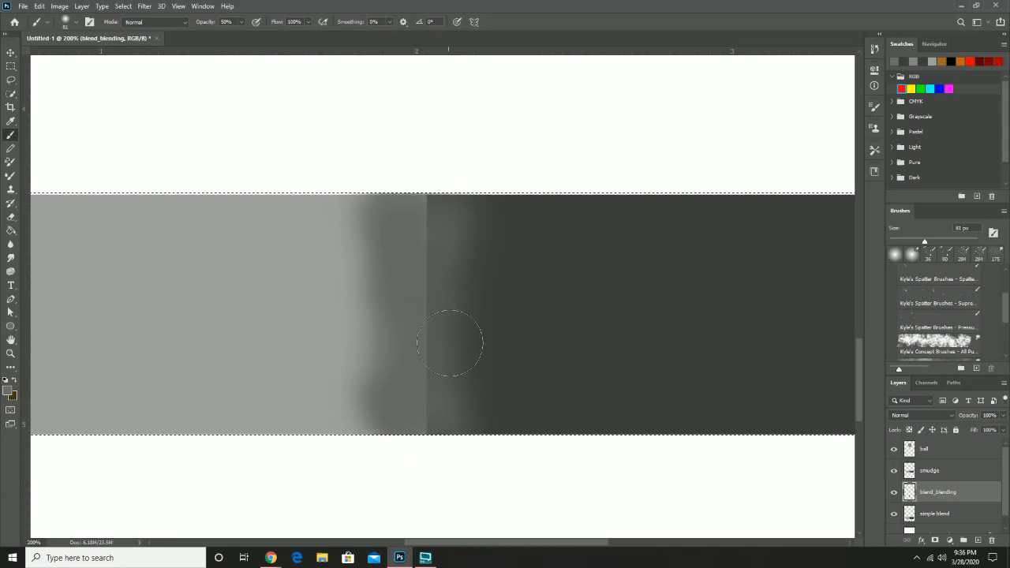
left_click_drag(402, 210, 445, 209)
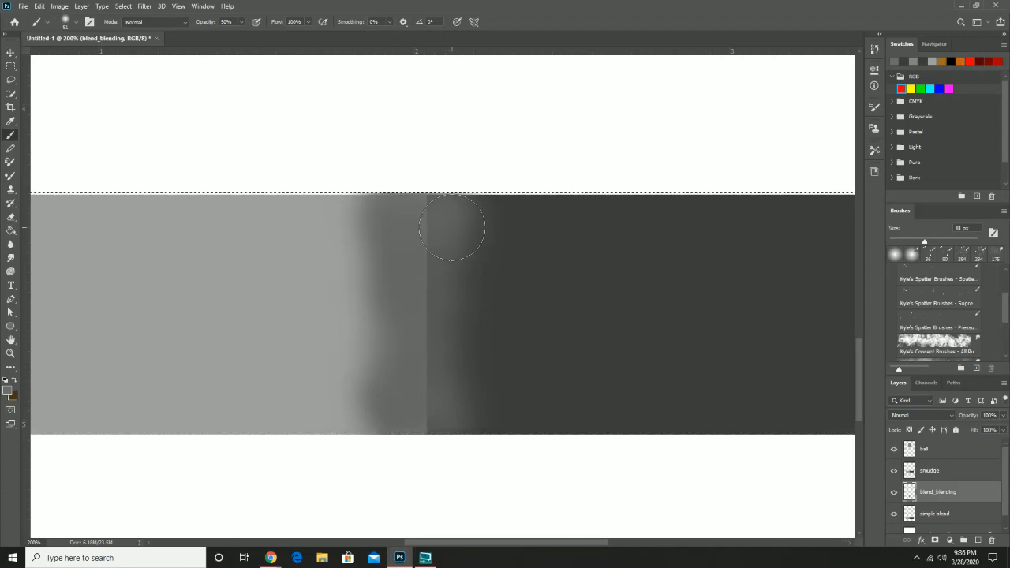
Sample the mixed grey on the dark side of the seam and brush over the seam to form a middle band.
key("j")
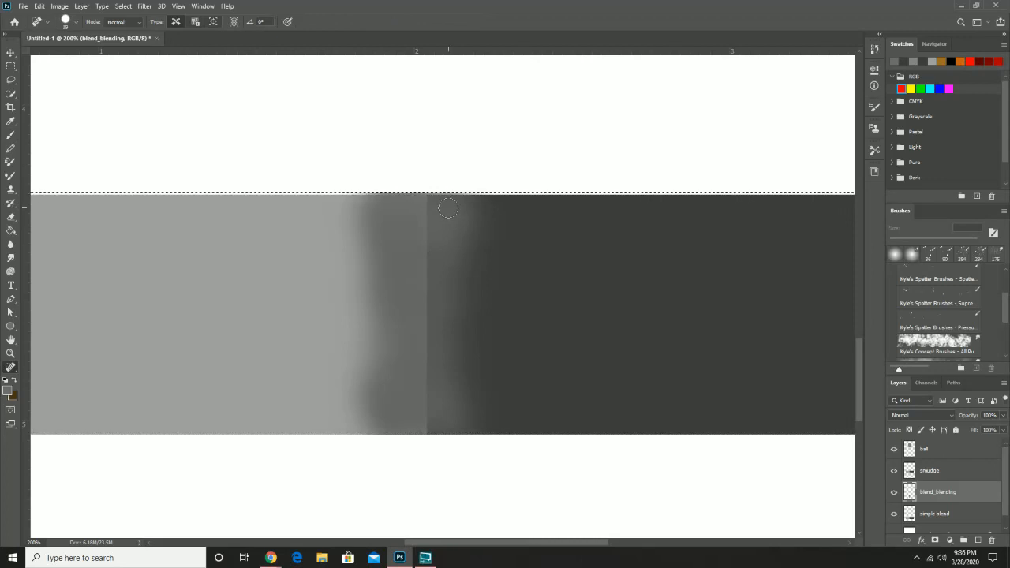
key("i")
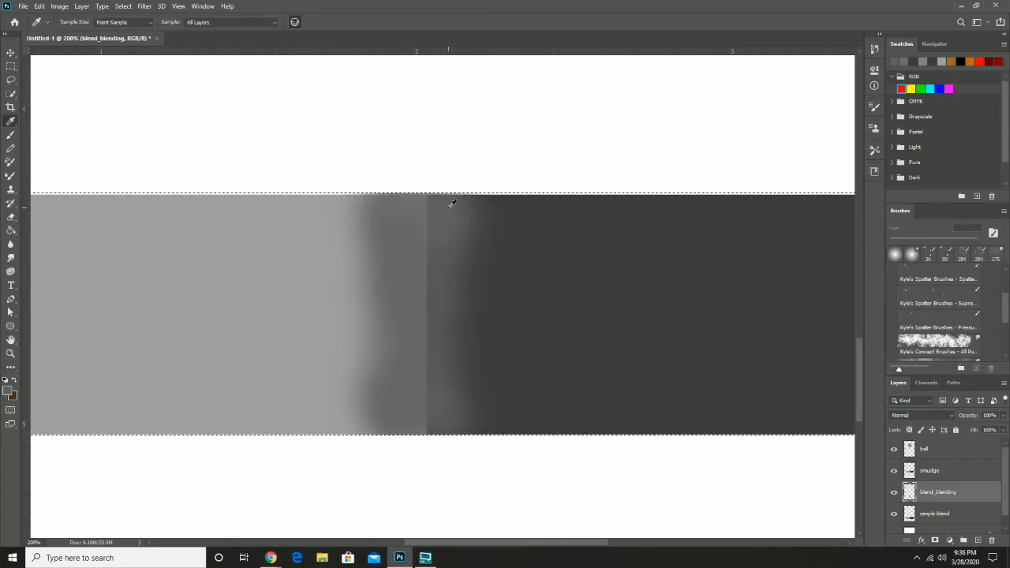
key("b")
mouse_move(456, 208)
left_mouse_down()
mouse_move(411, 209)
mouse_move(454, 215)
mouse_move(421, 215)
mouse_move(444, 261)
mouse_move(394, 262)
mouse_move(425, 280)
mouse_move(381, 281)
mouse_move(426, 298)
mouse_move(385, 300)
mouse_move(443, 285)
mouse_move(407, 289)
mouse_move(429, 324)
mouse_move(402, 325)
mouse_move(447, 344)
mouse_move(420, 345)
mouse_move(447, 366)
mouse_move(416, 369)
mouse_move(448, 350)
mouse_move(436, 354)
mouse_move(458, 382)
mouse_move(425, 387)
mouse_move(452, 408)
mouse_move(419, 412)
mouse_move(440, 422)
mouse_move(411, 423)
mouse_move(438, 391)
mouse_move(440, 368)
mouse_move(429, 368)
mouse_move(391, 263)
left_mouse_up()
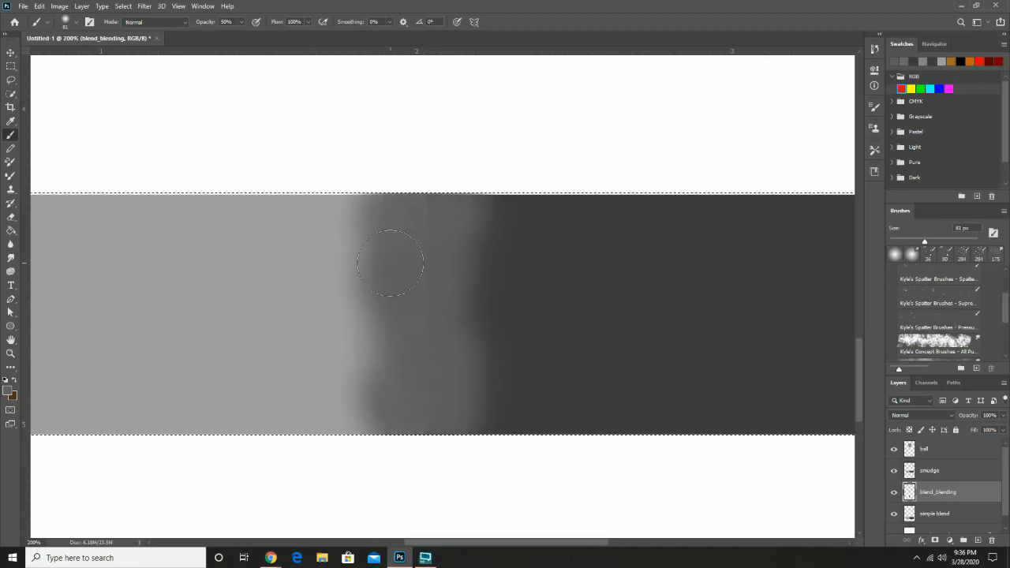
key("j")
left_click(400, 223)
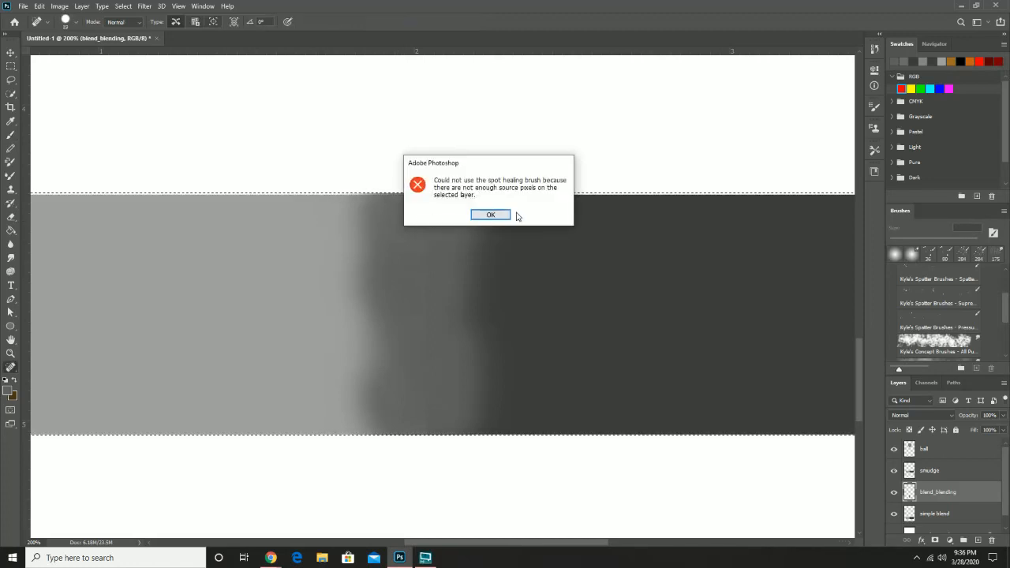
left_click(491, 215)
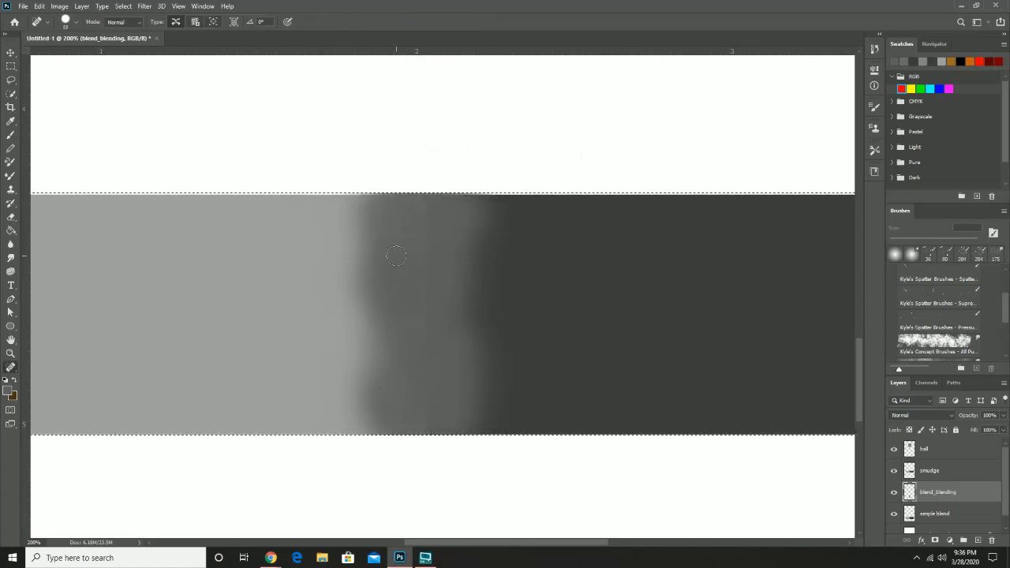
Sample the middle band's grey and brush it over the band to even out its tone.
key("i")
left_click(400, 251)
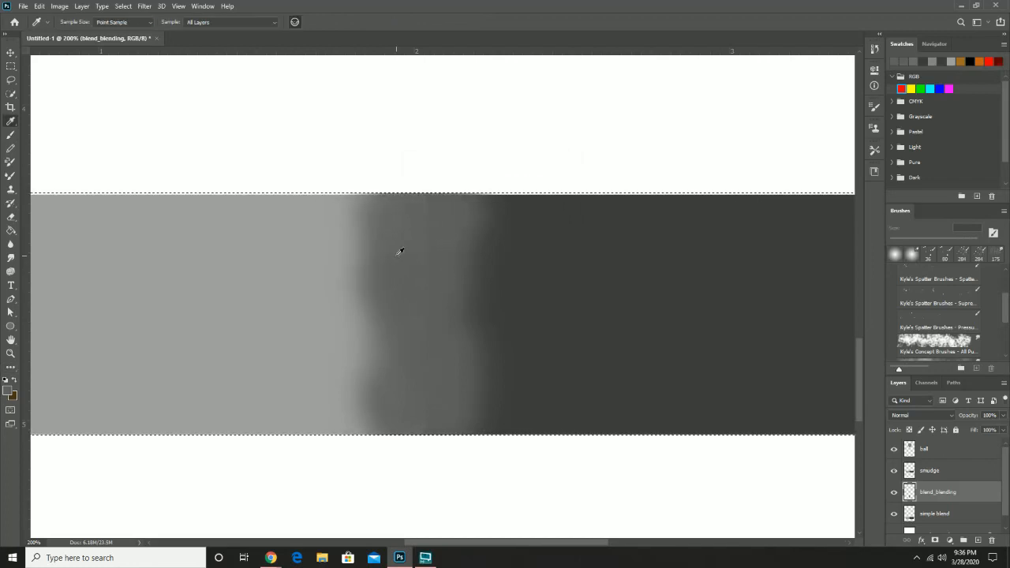
key("b")
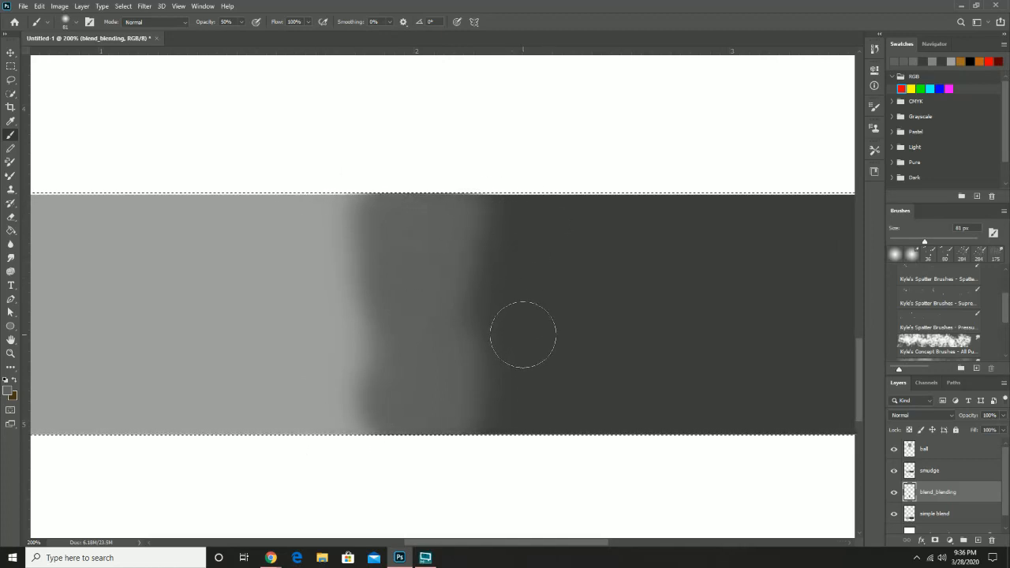
key("i")
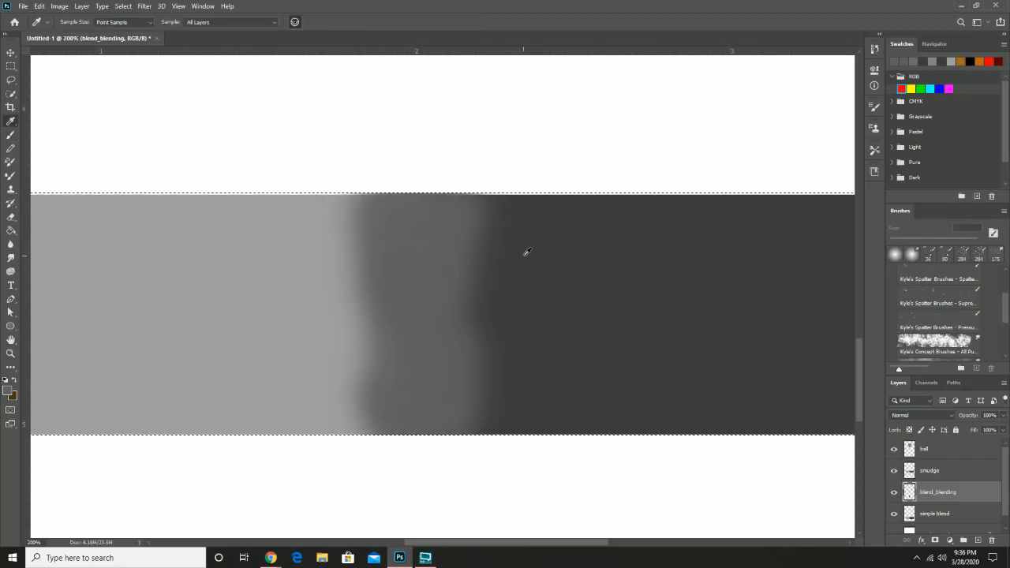
key("b")
left_click_drag(519, 218, 488, 218)
key("ctrl+z")
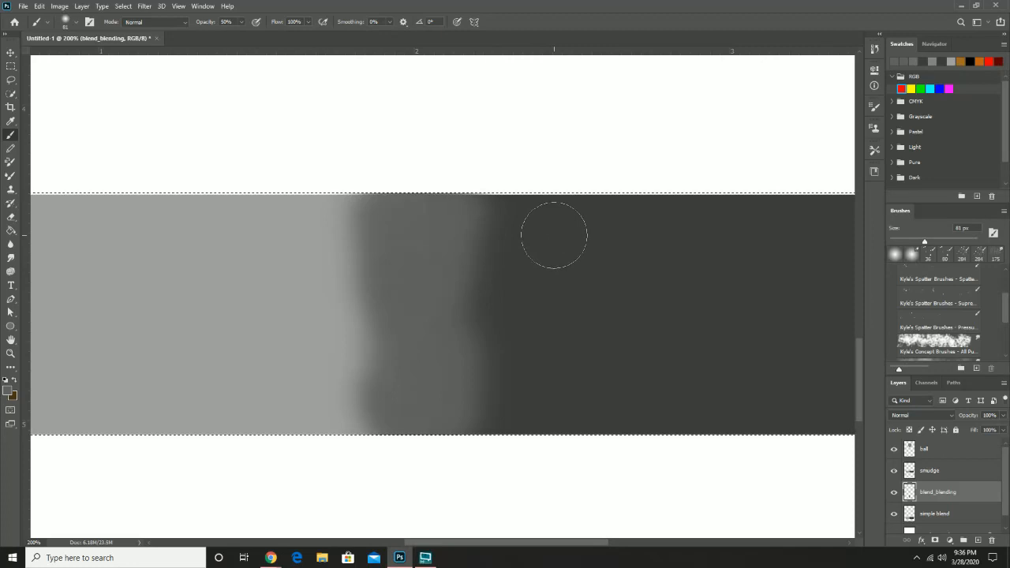
Sample the bar's dark grey and brush it down the middle band's edge on the dark side.
key("i")
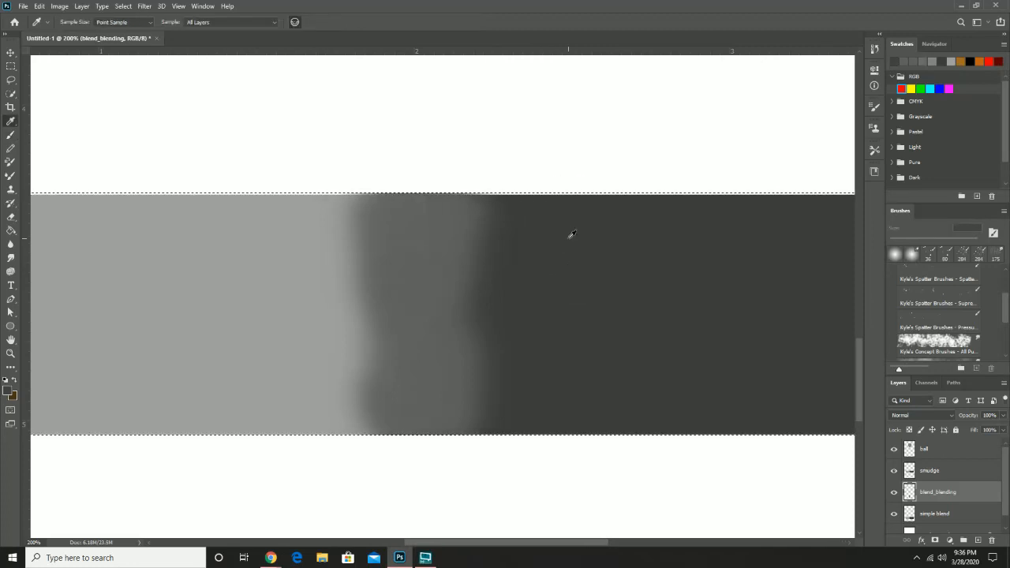
key("b")
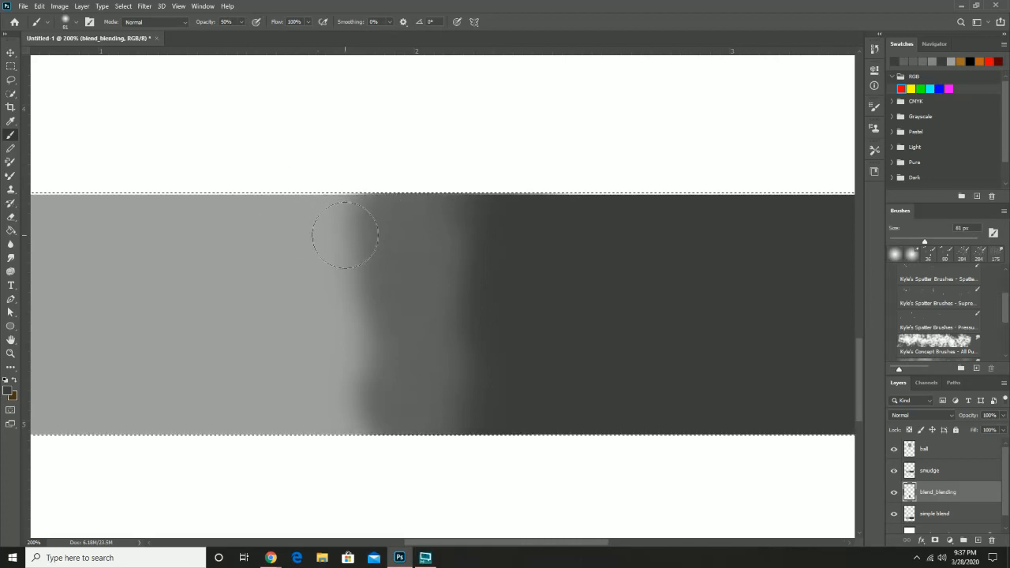
Sample the bar's light grey and brush short strokes down the middle band's edge on the light side.
key("i")
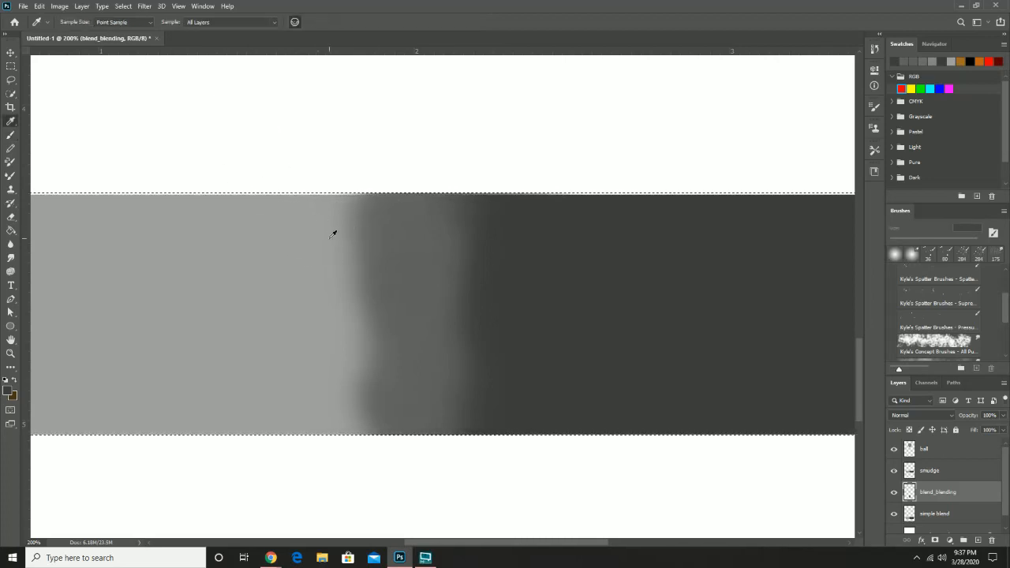
left_click(292, 224)
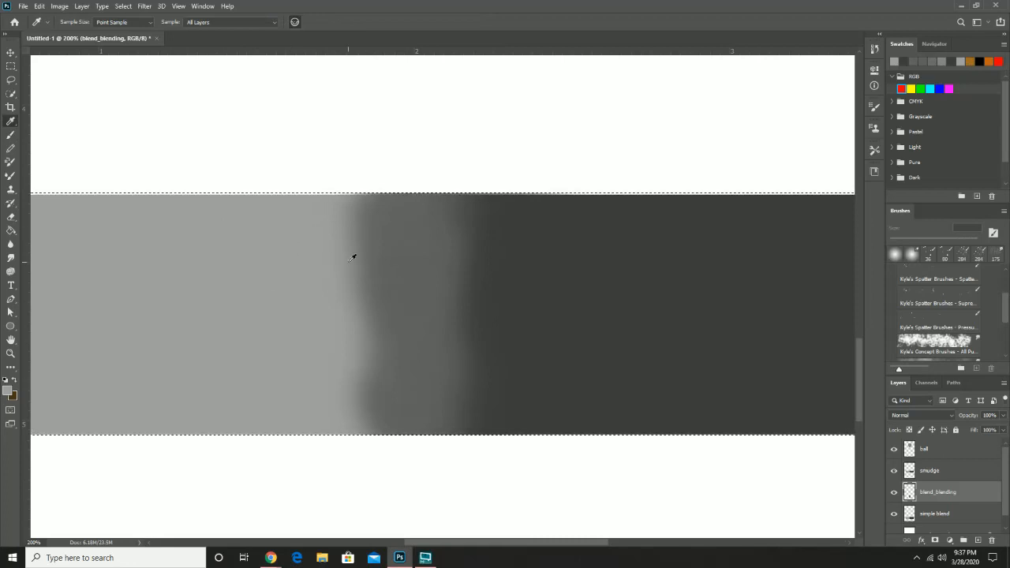
key("b")
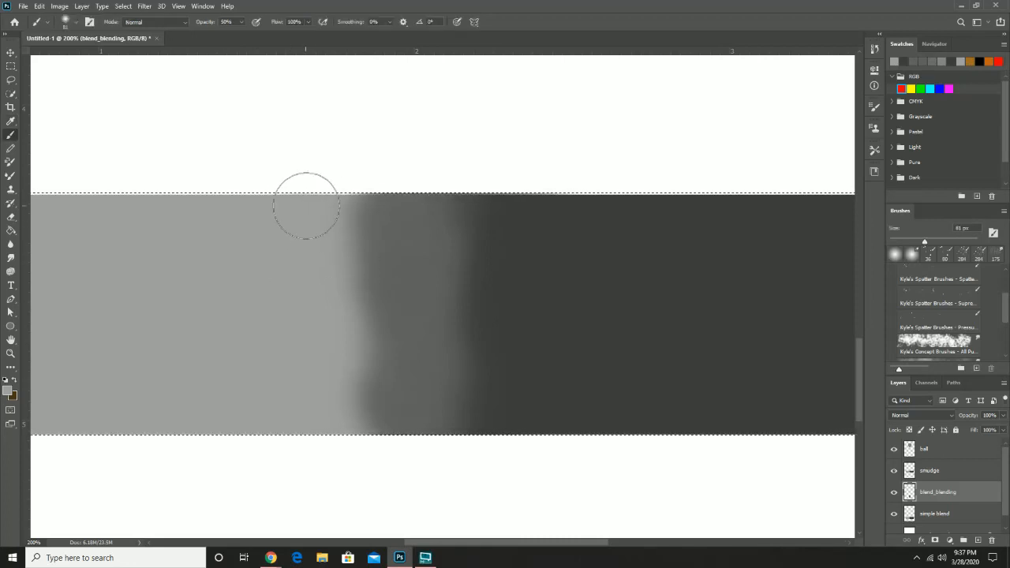
left_click_drag(327, 247, 383, 250)
left_click_drag(338, 287, 383, 289)
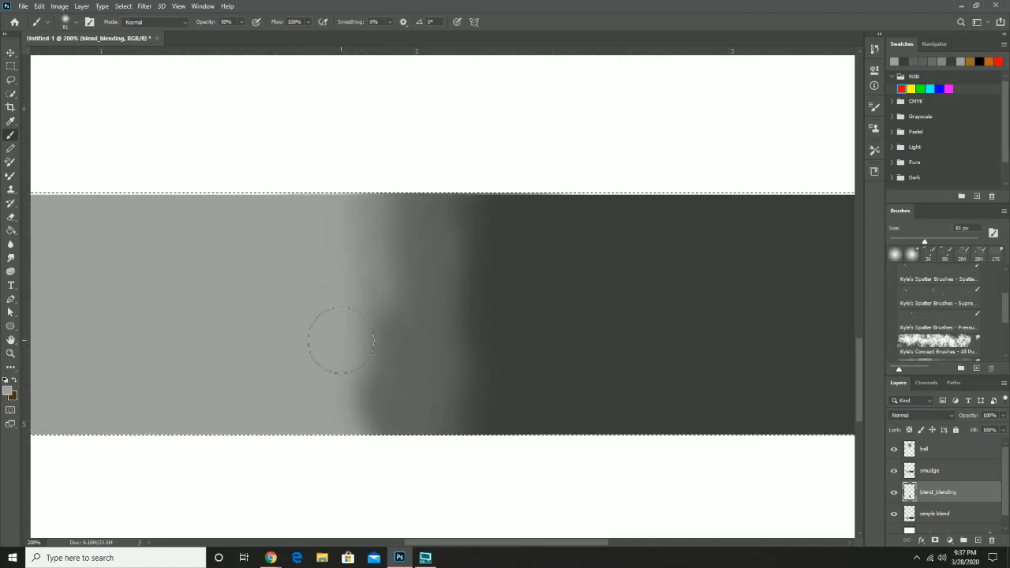
left_click_drag(327, 339, 361, 339)
mouse_move(323, 399)
left_mouse_down()
mouse_move(368, 411)
mouse_move(360, 389)
left_mouse_up()
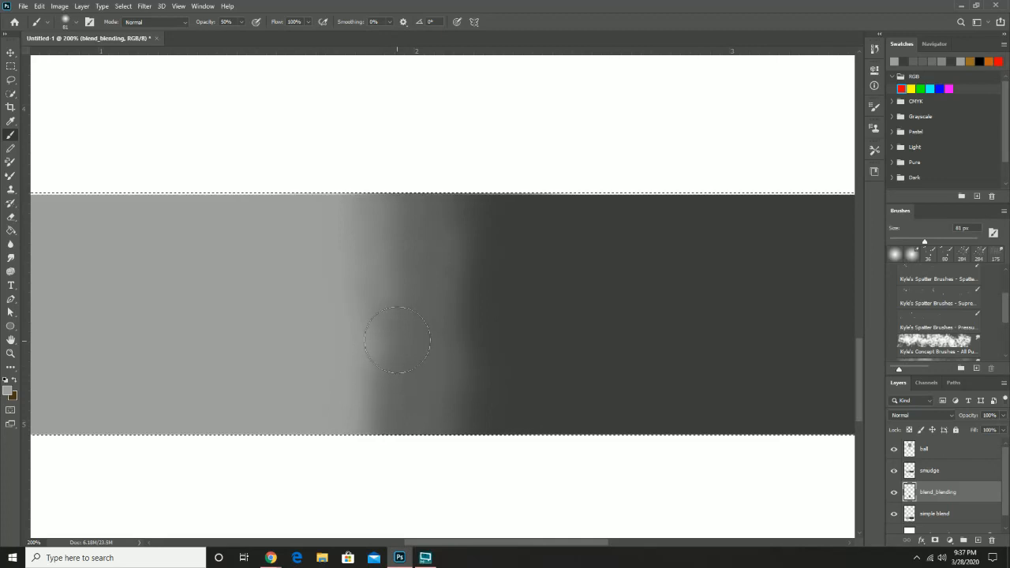
Sample the mid grey inside the band and brush it down the transition toward the light side.
key("i")
left_click(403, 201)
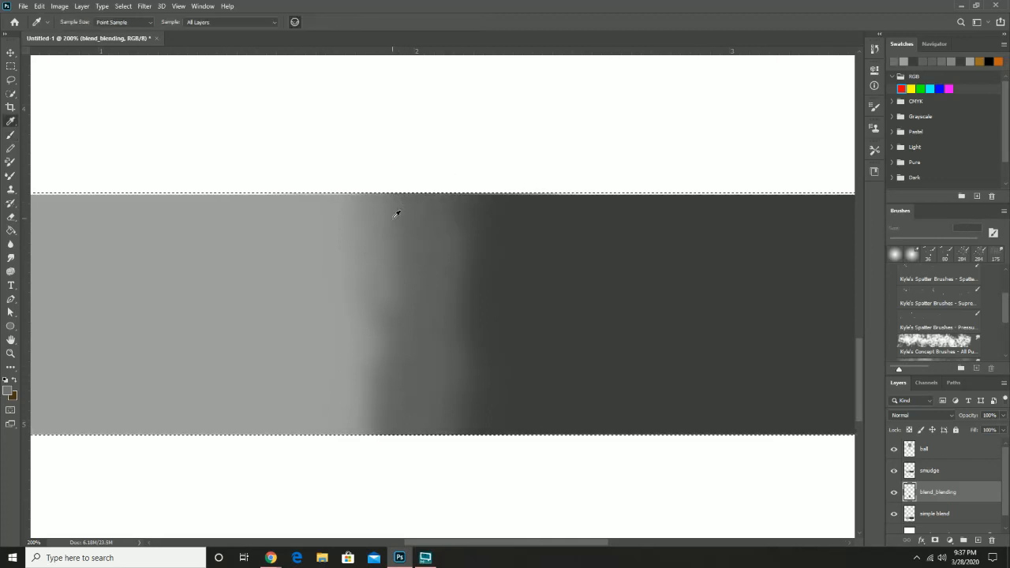
key("b")
mouse_move(365, 214)
left_mouse_down()
mouse_move(398, 227)
mouse_move(362, 235)
mouse_move(387, 264)
mouse_move(359, 266)
mouse_move(385, 299)
mouse_move(357, 305)
mouse_move(387, 342)
mouse_move(358, 346)
mouse_move(356, 380)
left_mouse_up()
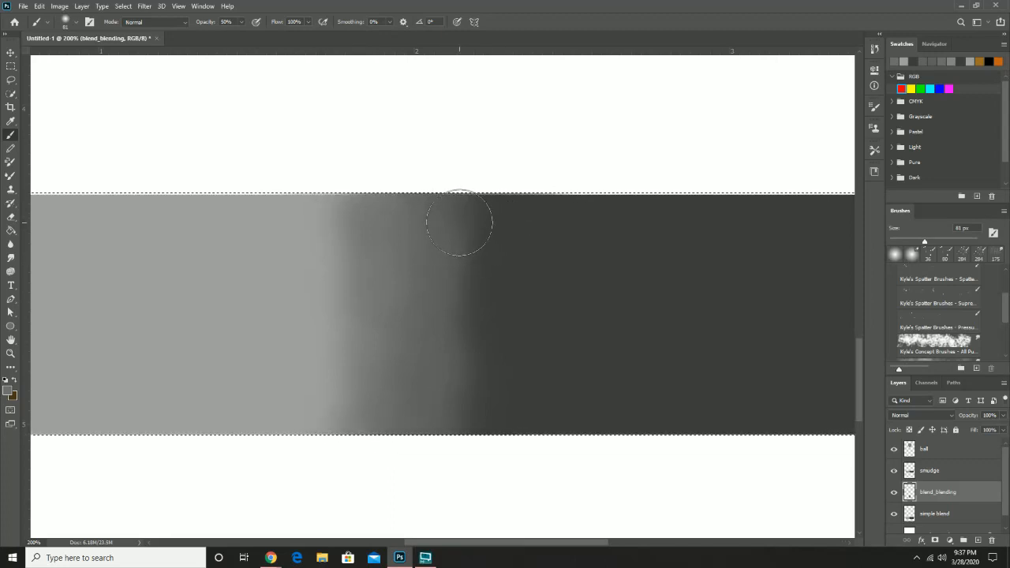
Sample the grey near the band's centre and brush it down the half that borders the dark side.
key("i")
left_click(425, 208)
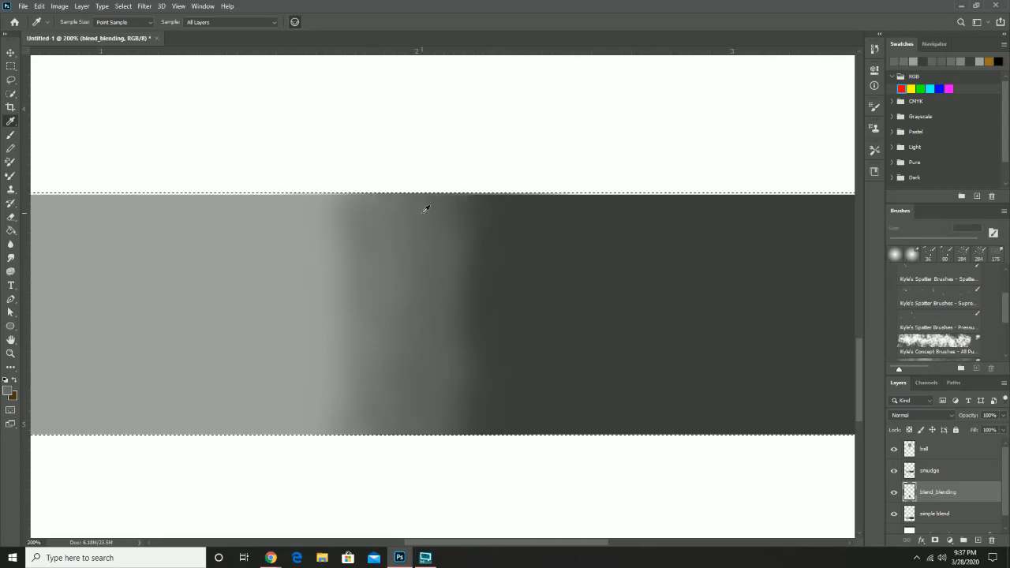
key("b")
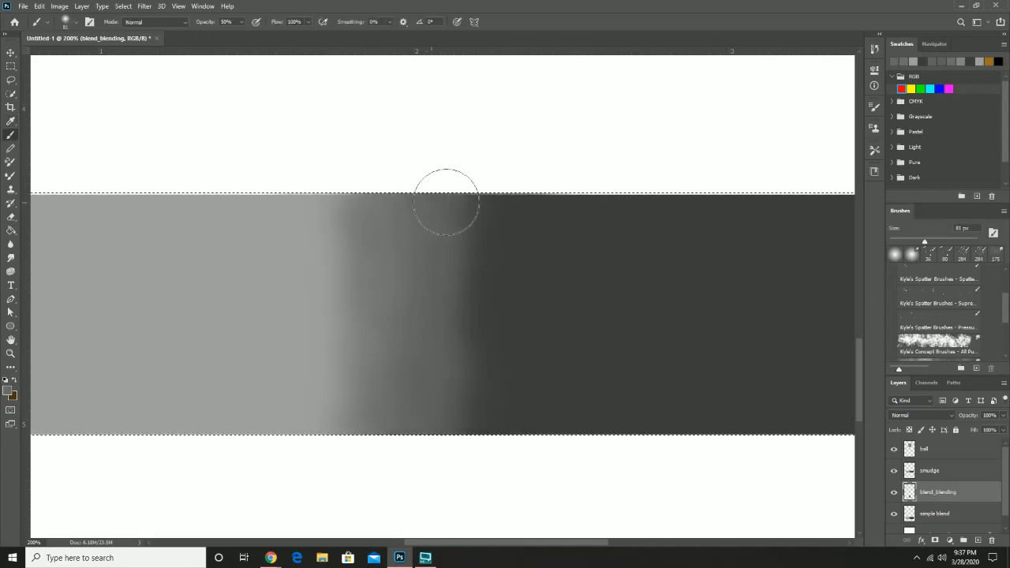
mouse_move(445, 202)
left_mouse_down()
mouse_move(438, 241)
mouse_move(461, 243)
mouse_move(447, 296)
mouse_move(458, 297)
mouse_move(464, 336)
mouse_move(443, 390)
mouse_move(450, 415)
left_mouse_up()
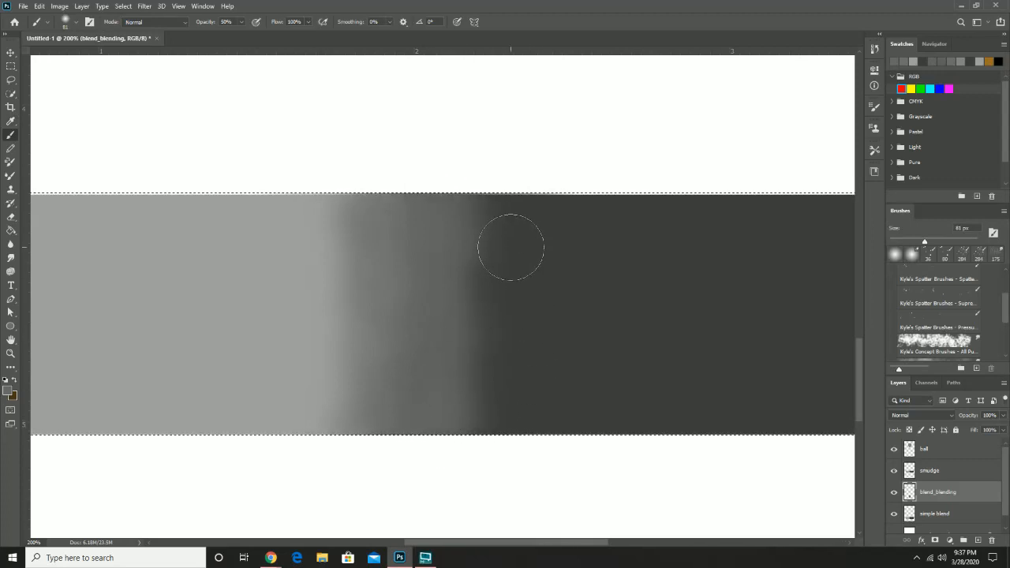
Sample the darker grey where the band meets the dark side and brush it down along that edge.
key("i")
left_click(487, 213)
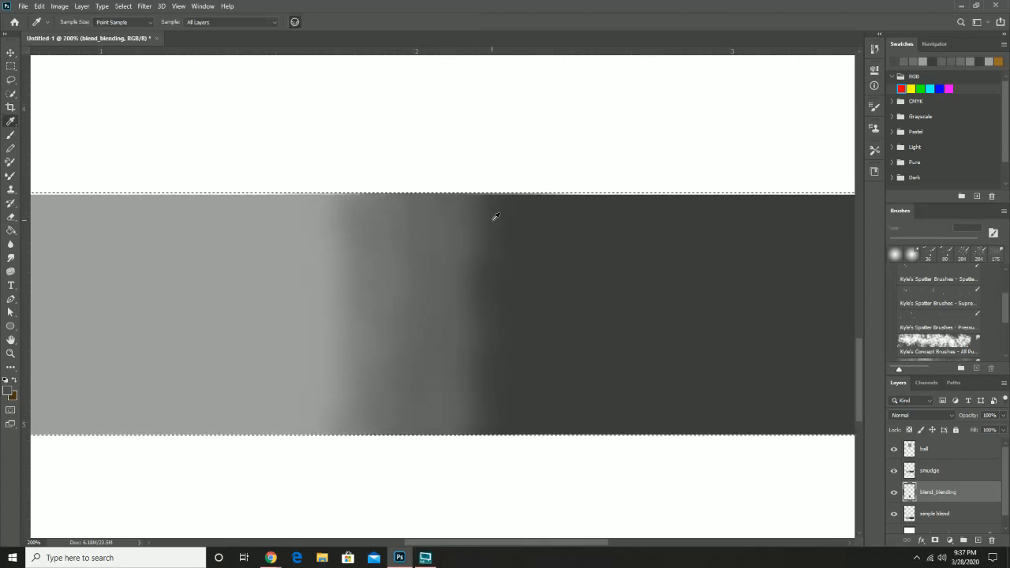
key("b")
mouse_move(489, 205)
left_mouse_down()
mouse_move(465, 235)
mouse_move(480, 265)
mouse_move(462, 270)
mouse_move(477, 306)
mouse_move(463, 311)
mouse_move(482, 344)
mouse_move(467, 348)
mouse_move(476, 391)
mouse_move(460, 424)
left_mouse_up()
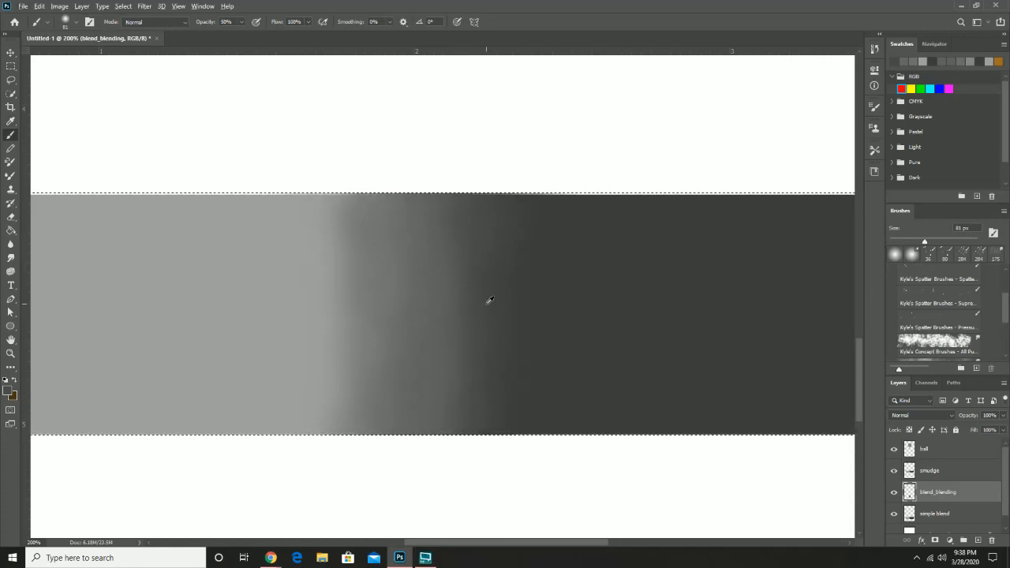
Deselect the lower bar to compare both blended bars without the outline, and restore the selection.
key("z")
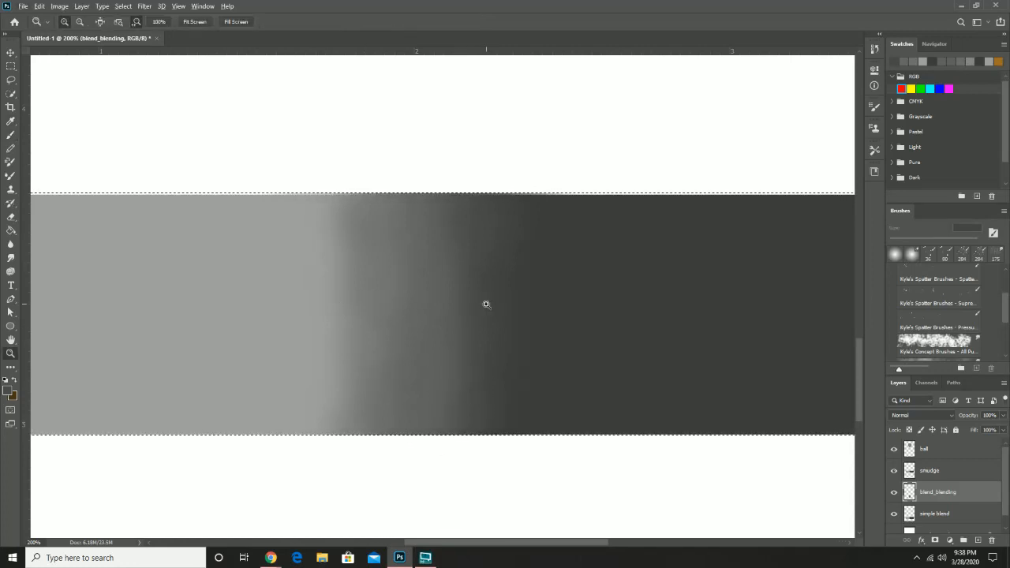
key("ctrl+d")
left_click(486, 304, "alt")
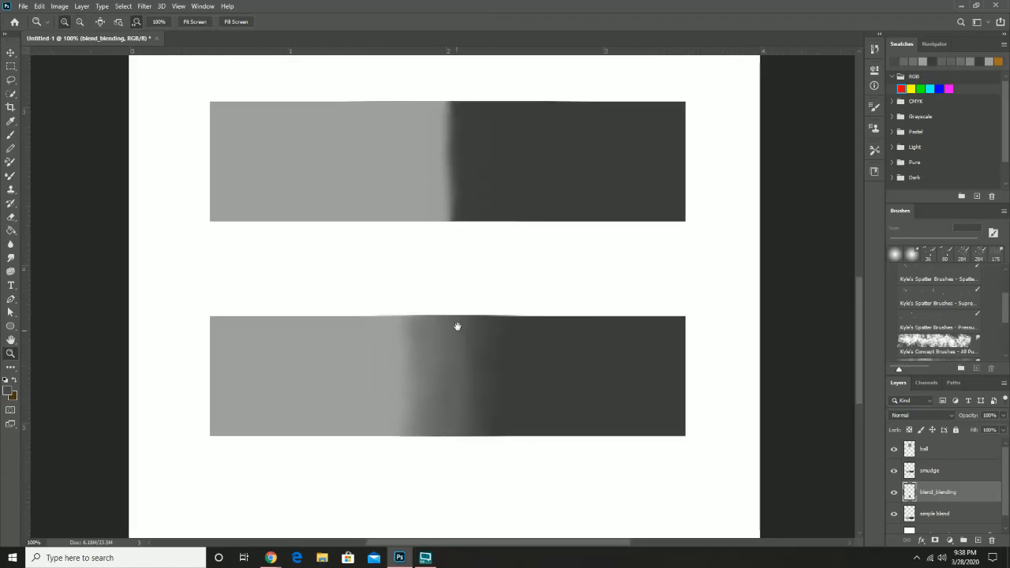
left_click_drag(457, 326, 452, 363)
key("ctrl+shift+d")
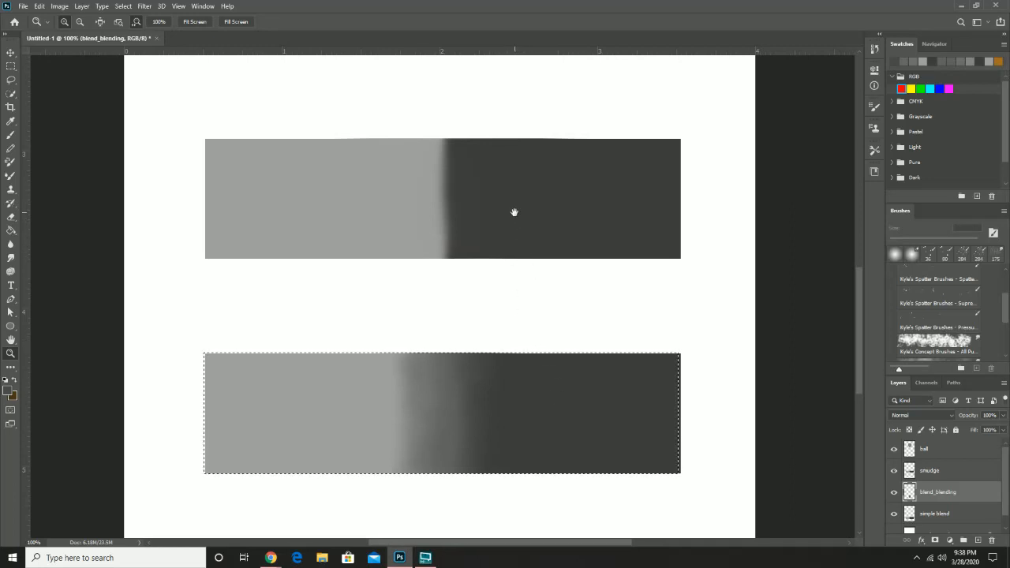
Make the ball layer active and set the foreground colour to a light grey for the highlight.
left_click_drag(511, 231, 481, 516)
left_click_drag(531, 266, 548, 232)
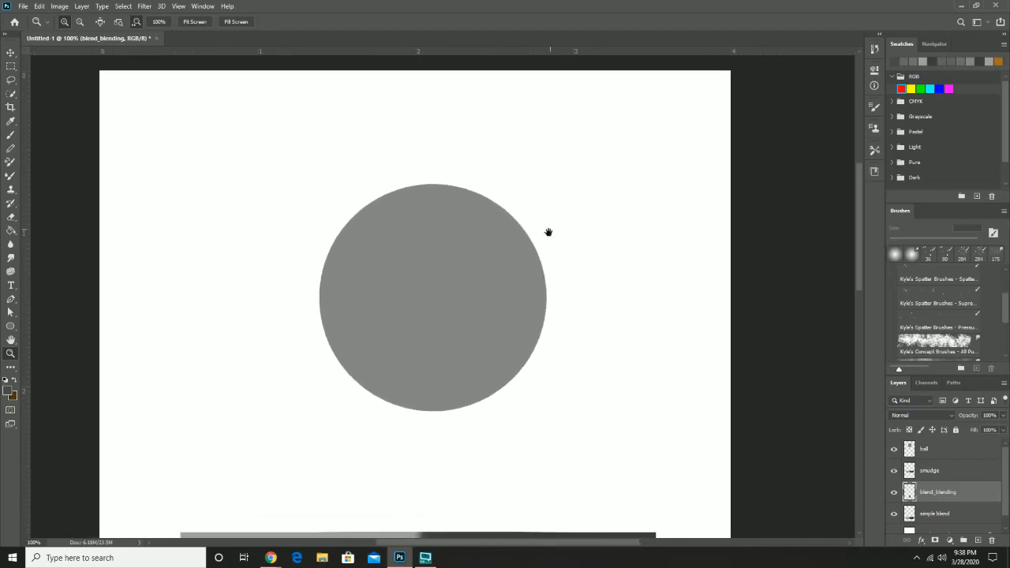
left_click(952, 446)
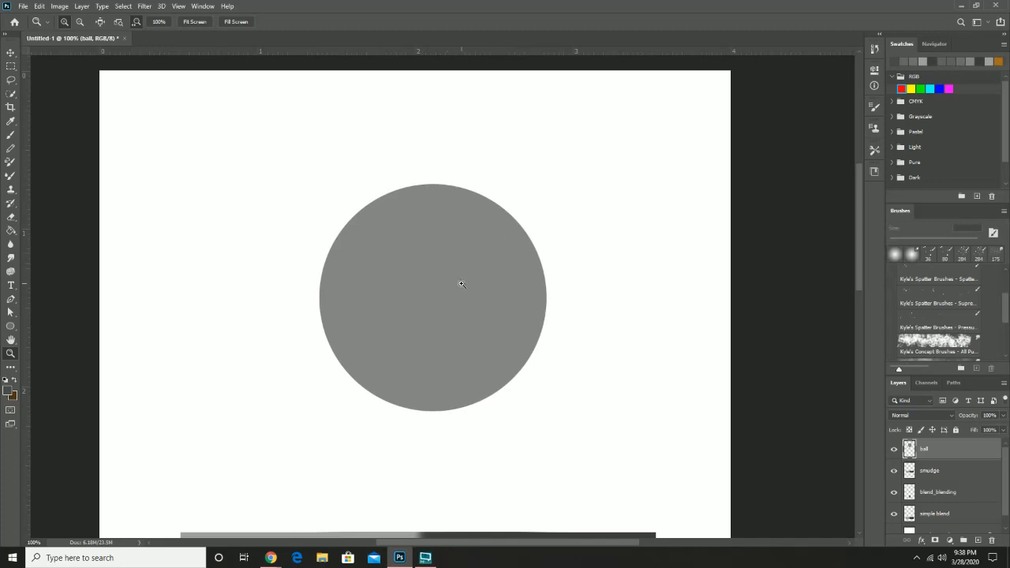
left_click(8, 390)
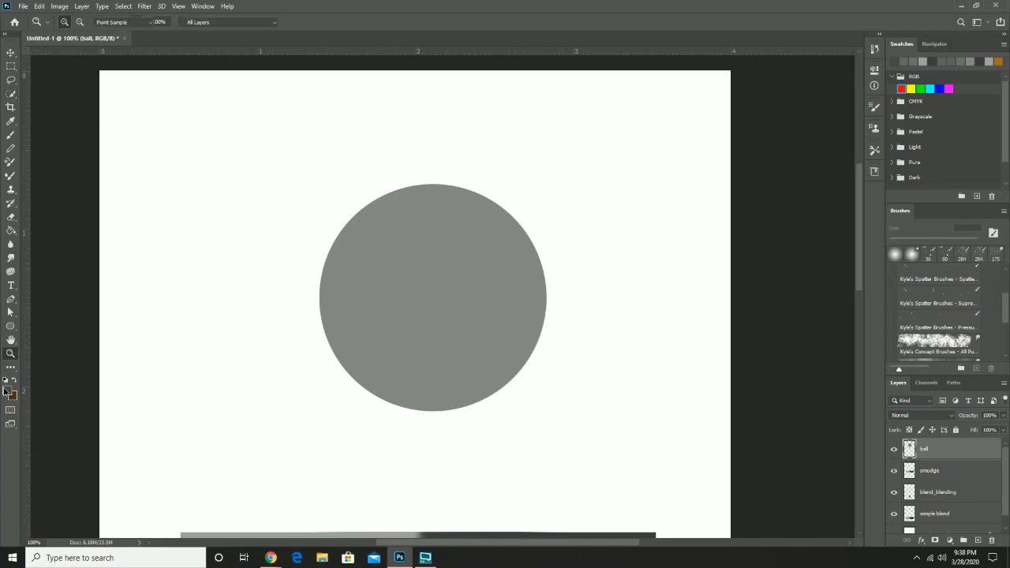
left_click(432, 224)
left_click_drag(255, 219, 258, 193)
left_click(355, 155)
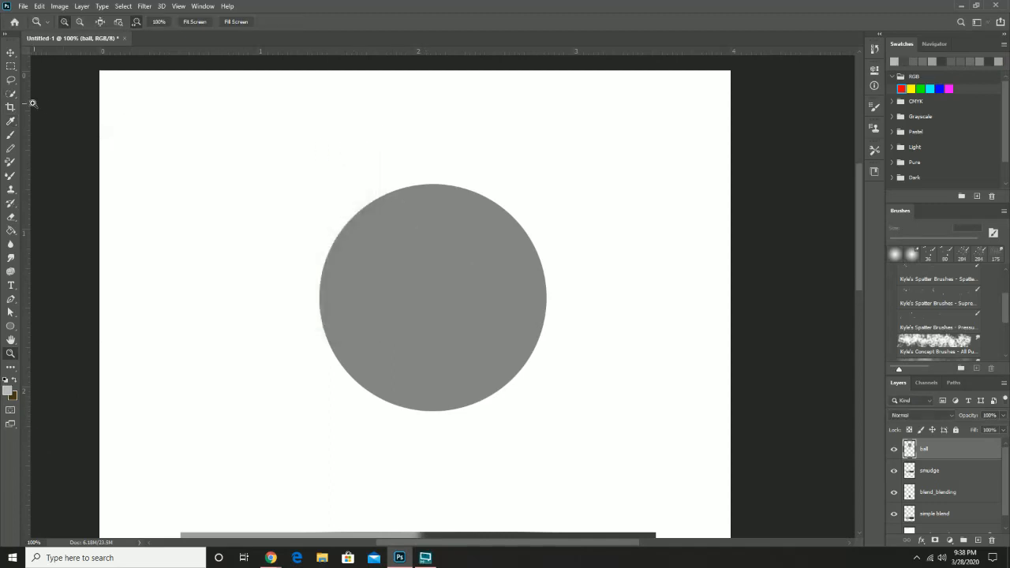
Make a small circular selection in the ball's upper-right area with the Elliptical Marquee.
left_click(10, 67)
left_click_drag(432, 231, 480, 269)
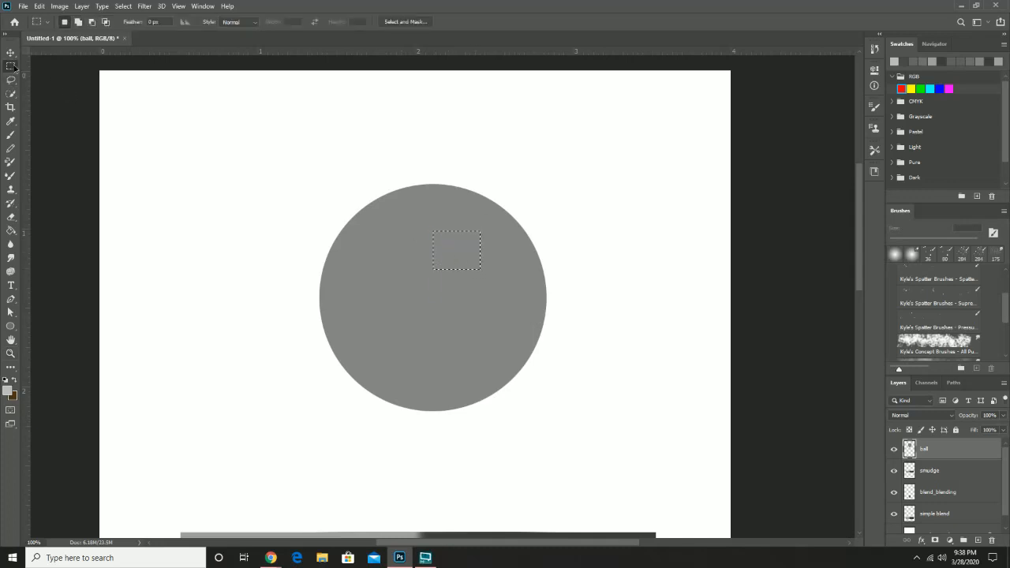
left_click_drag(14, 67, 55, 81)
left_click(468, 295)
left_click_drag(438, 225, 512, 296)
Add a new layer, fill the circular selection with the light grey, and deselect it.
left_click(977, 540)
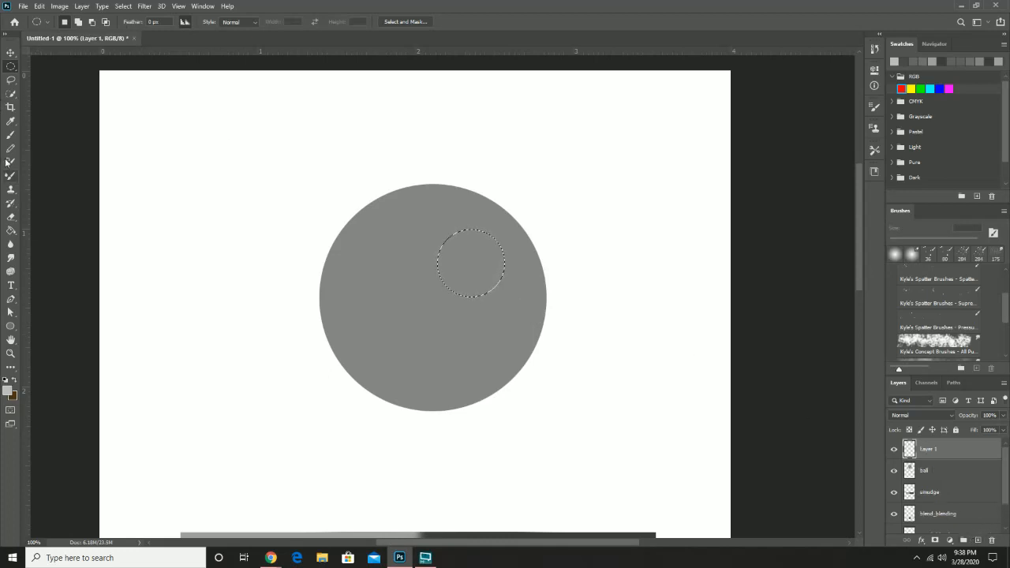
left_click(12, 232)
left_click(484, 264)
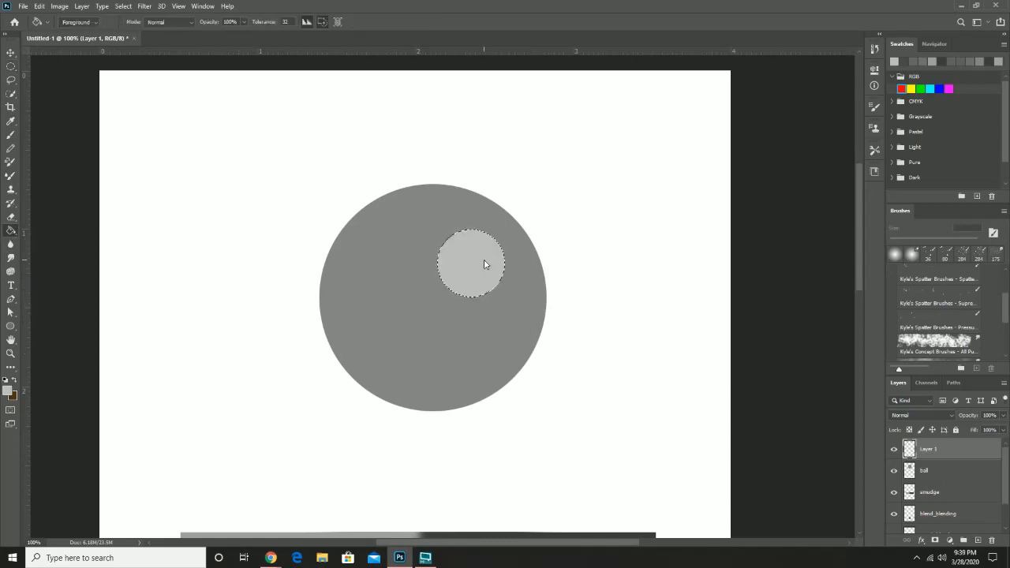
left_click(11, 66)
left_click(397, 268)
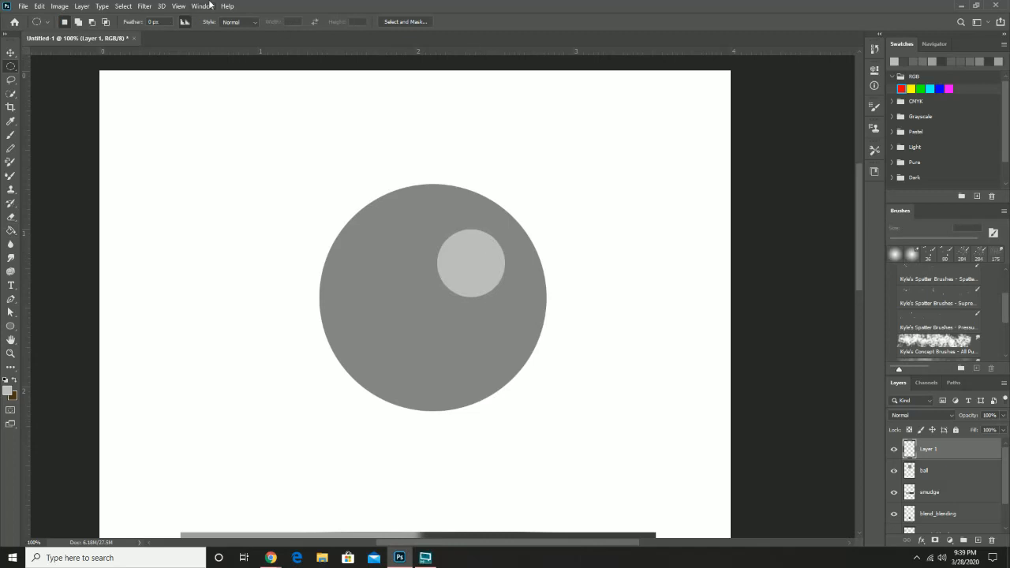
Soften the light grey highlight with a Gaussian Blur, raising its radius slightly.
left_click(157, 9)
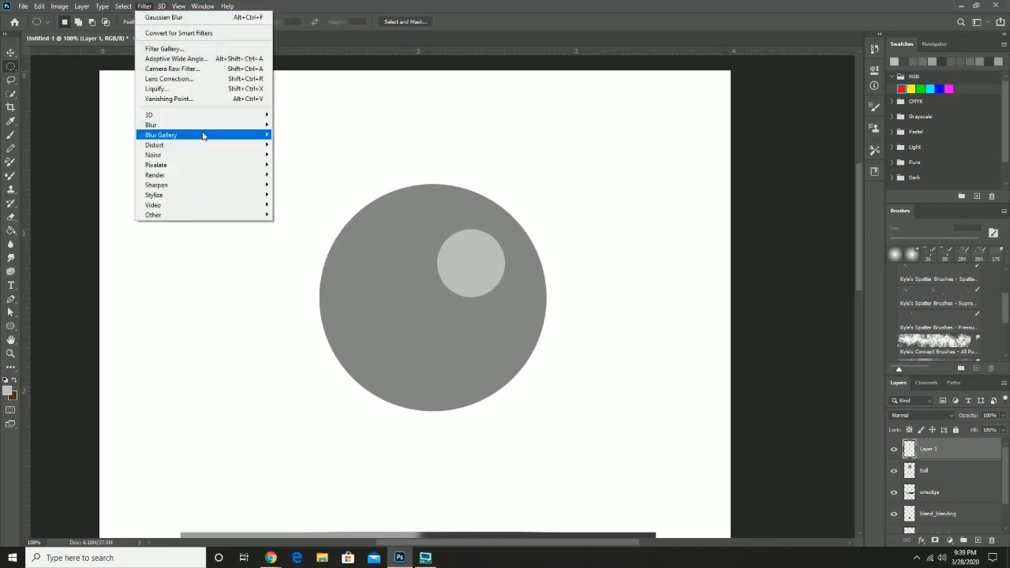
mouse_move(272, 129)
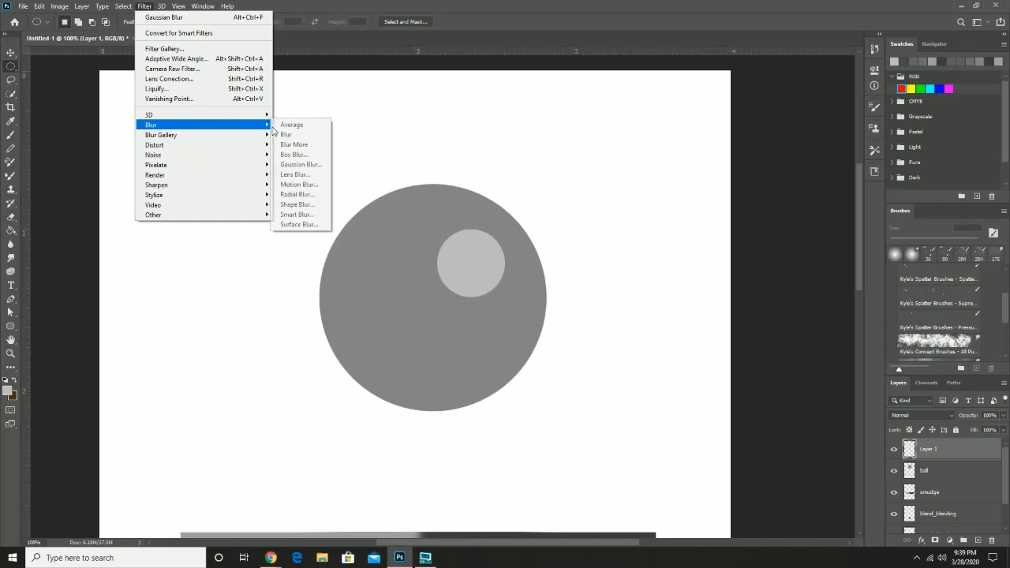
left_click(316, 166)
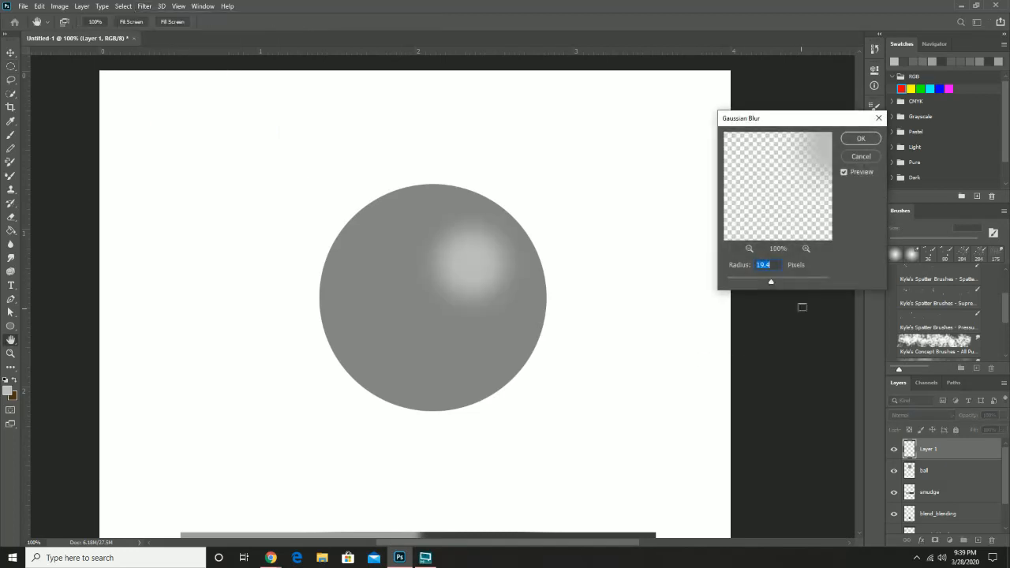
left_click_drag(770, 284, 773, 285)
left_click(858, 138)
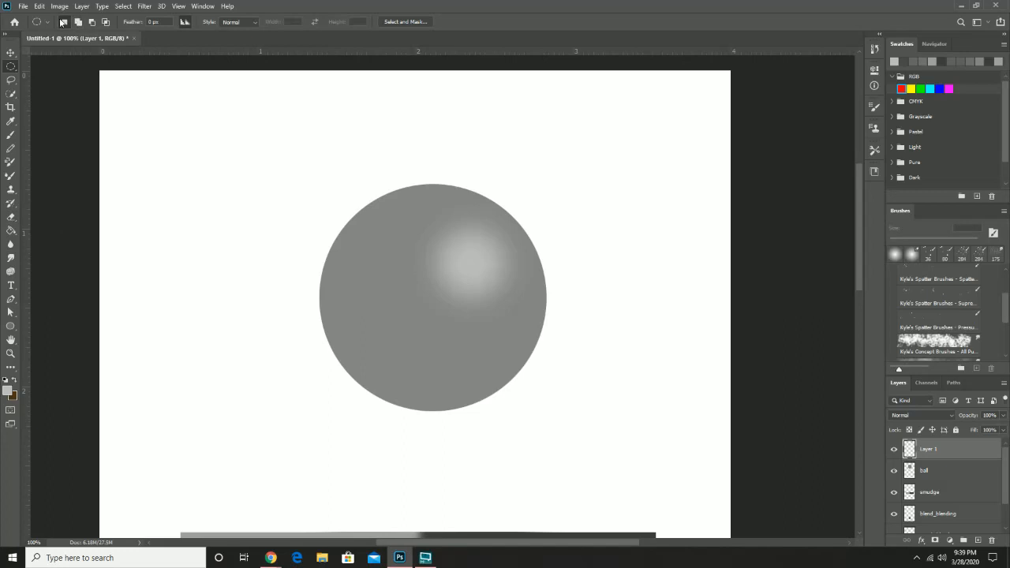
Switch to the Brush and set the foreground colour to dark grey 3a3a3a.
left_click(10, 134)
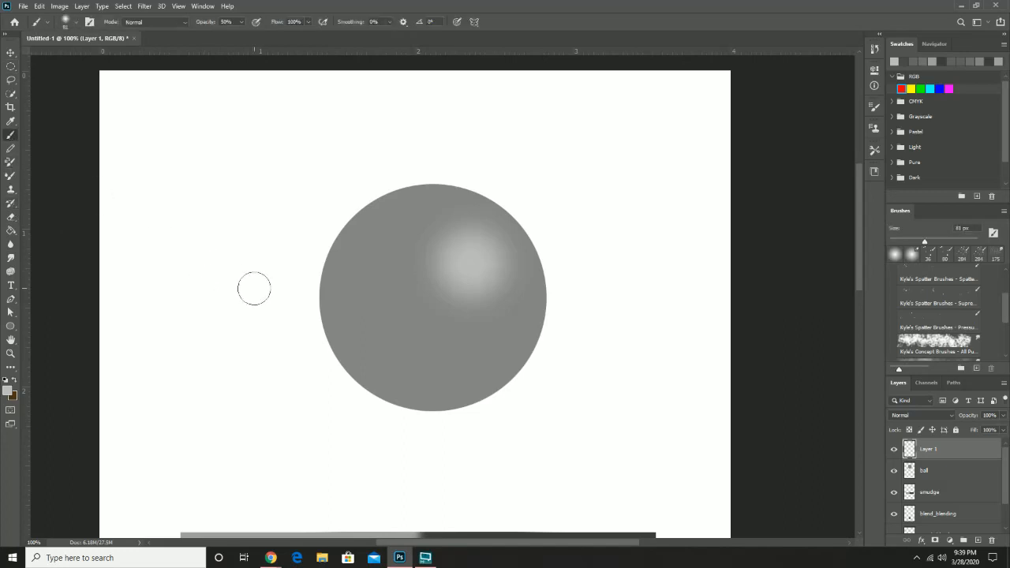
left_click(7, 390)
left_click(387, 353)
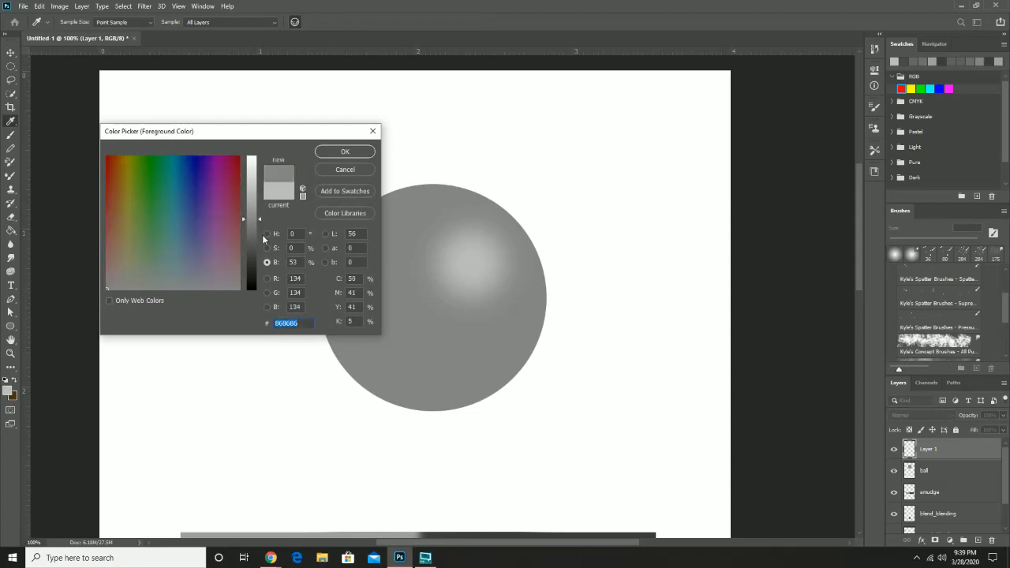
left_click_drag(264, 238, 254, 262)
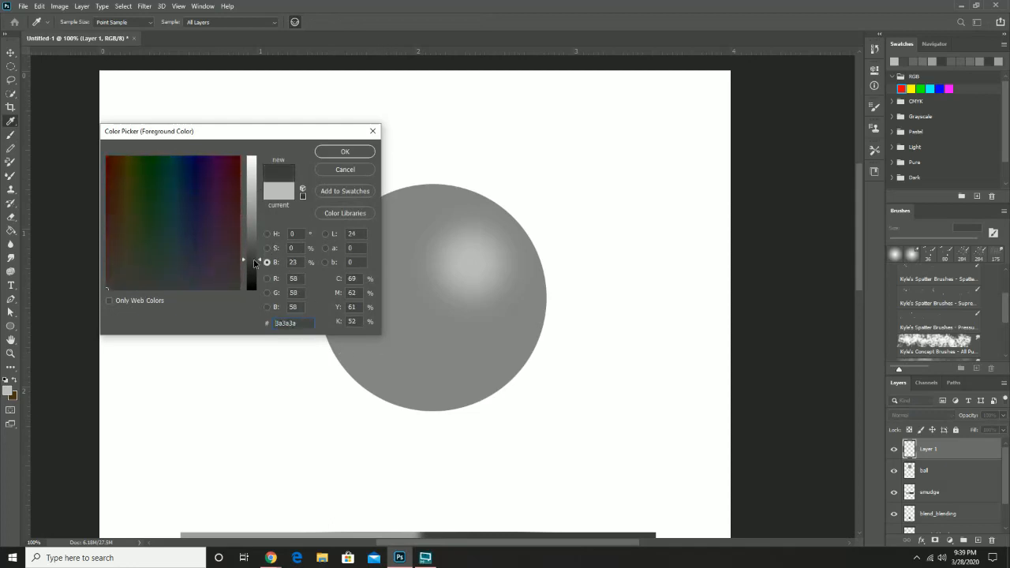
left_click(343, 151)
Enlarge the soft round brush to 165 px and paint a dark shadow around the ball's lower-left and bottom edge.
right_click(347, 303)
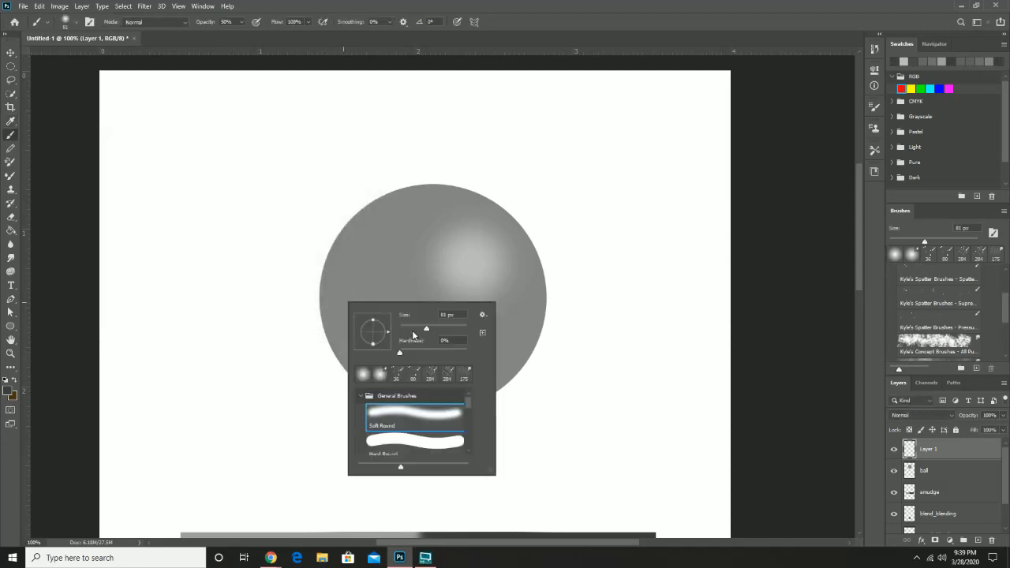
left_click_drag(431, 332, 444, 331)
mouse_move(326, 241)
left_mouse_down()
mouse_move(321, 355)
mouse_move(354, 393)
mouse_move(396, 413)
mouse_move(443, 418)
mouse_move(487, 414)
mouse_move(519, 392)
mouse_move(438, 411)
mouse_move(342, 378)
mouse_move(302, 310)
mouse_move(317, 255)
mouse_move(330, 334)
mouse_move(382, 409)
mouse_move(456, 415)
mouse_move(516, 398)
mouse_move(422, 404)
mouse_move(330, 365)
mouse_move(295, 328)
mouse_move(280, 287)
mouse_move(305, 309)
mouse_move(298, 258)
mouse_move(296, 327)
mouse_move(311, 248)
mouse_move(323, 314)
mouse_move(351, 369)
mouse_move(398, 395)
mouse_move(529, 389)
mouse_move(526, 418)
mouse_move(486, 412)
mouse_move(383, 433)
mouse_move(351, 440)
left_mouse_up()
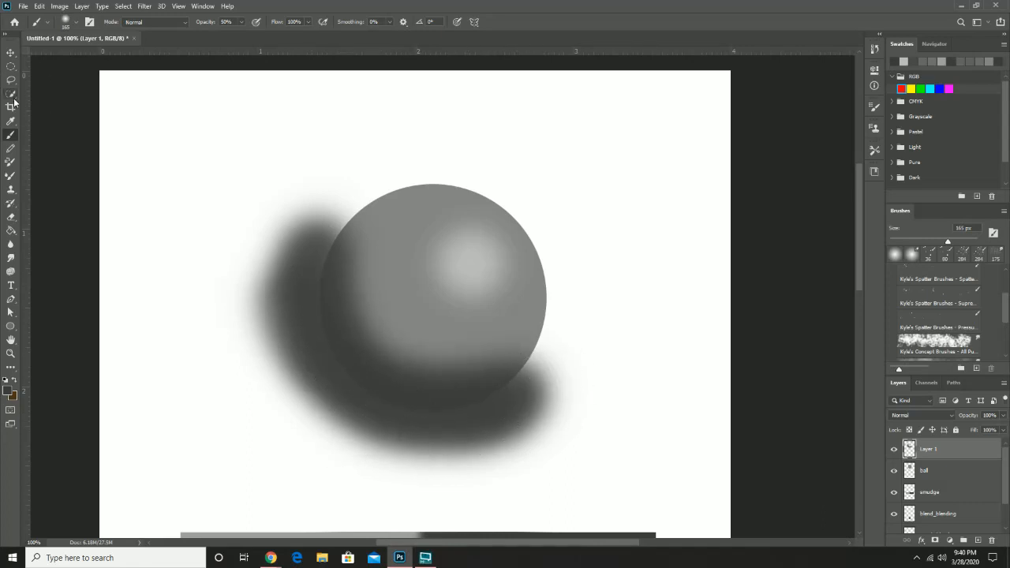
Erase the shadow overspill outside the ball's left side and trim the shadow underneath with a soft 155 px eraser.
left_click(10, 216)
mouse_move(300, 188)
left_mouse_down()
mouse_move(264, 252)
mouse_move(291, 198)
mouse_move(322, 188)
mouse_move(266, 261)
mouse_move(324, 200)
mouse_move(258, 291)
mouse_move(274, 250)
mouse_move(283, 241)
mouse_move(256, 367)
mouse_move(272, 293)
mouse_move(295, 248)
mouse_move(267, 321)
mouse_move(269, 367)
mouse_move(303, 246)
mouse_move(274, 317)
left_mouse_up()
key("ctrl+z")
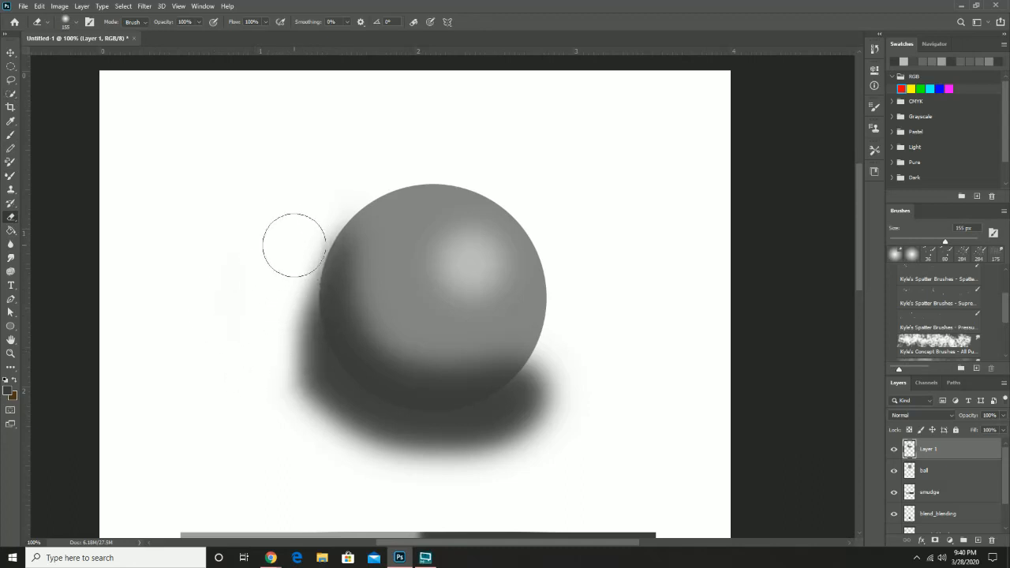
mouse_move(297, 230)
left_mouse_down()
mouse_move(279, 389)
mouse_move(270, 317)
mouse_move(284, 317)
mouse_move(293, 447)
mouse_move(273, 437)
mouse_move(286, 346)
mouse_move(300, 442)
mouse_move(283, 401)
mouse_move(280, 317)
mouse_move(301, 442)
mouse_move(378, 479)
mouse_move(316, 448)
mouse_move(316, 458)
mouse_move(384, 482)
mouse_move(539, 475)
left_mouse_up()
mouse_move(387, 478)
left_mouse_down()
mouse_move(378, 475)
mouse_move(574, 463)
left_mouse_up()
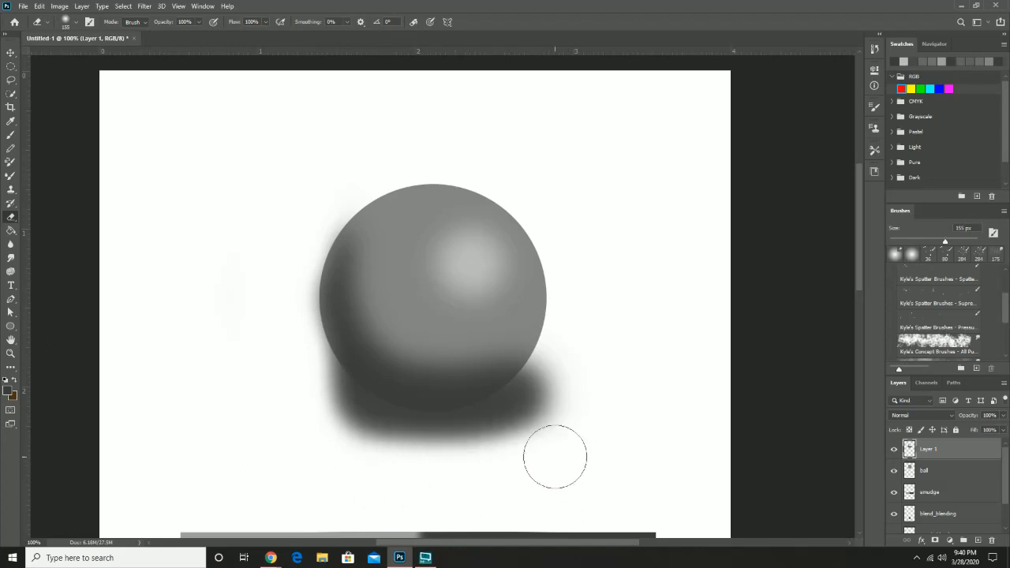
mouse_move(370, 352)
left_mouse_down()
mouse_move(398, 336)
mouse_move(354, 327)
mouse_move(350, 340)
mouse_move(362, 348)
mouse_move(376, 322)
mouse_move(369, 261)
left_mouse_up()
Merge the highlight-and-shadow layer with the ball layer.
key("z")
left_click(650, 415, "alt")
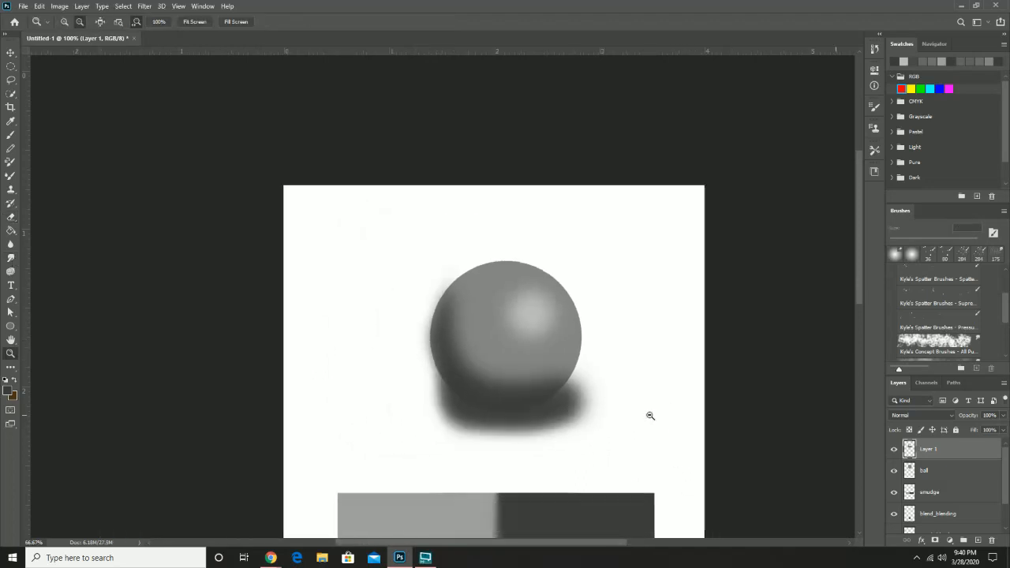
left_click(650, 415, "alt")
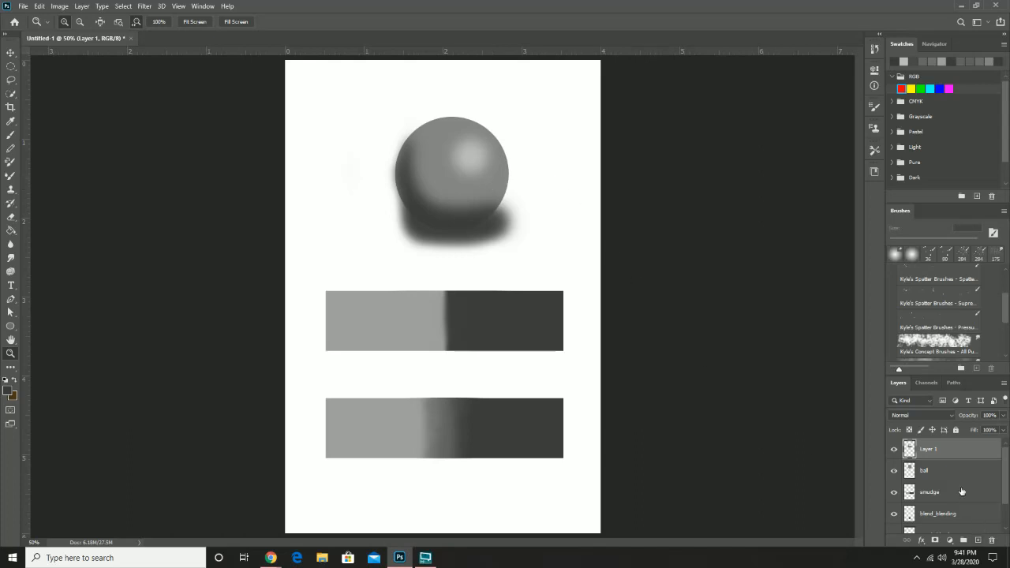
left_click(947, 471)
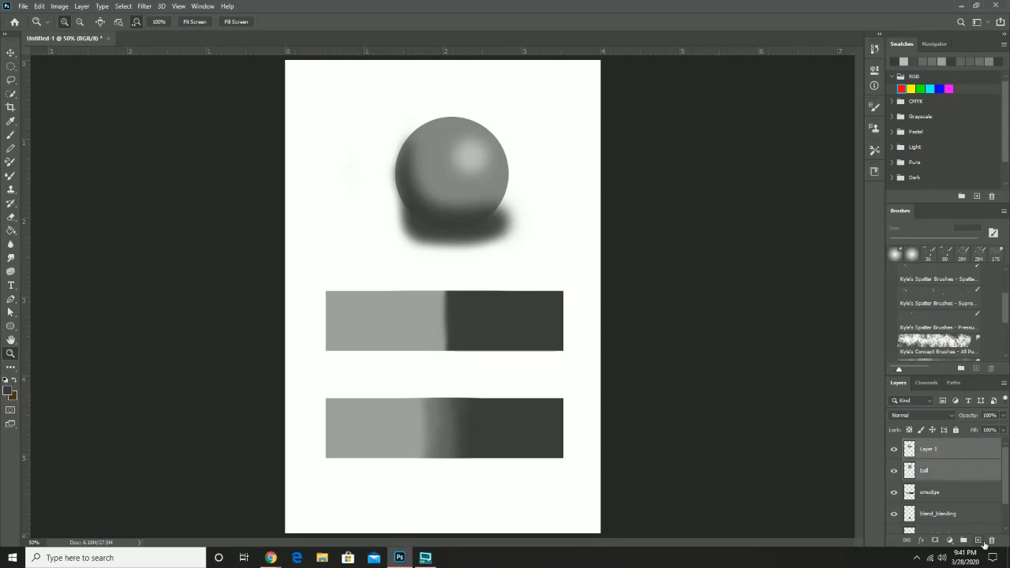
right_click(946, 466)
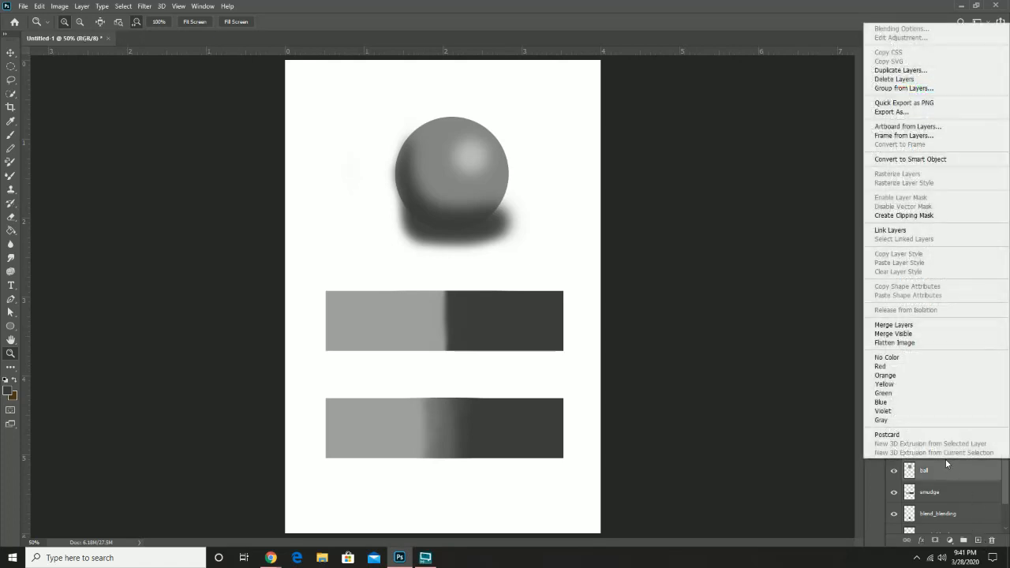
left_click(908, 335)
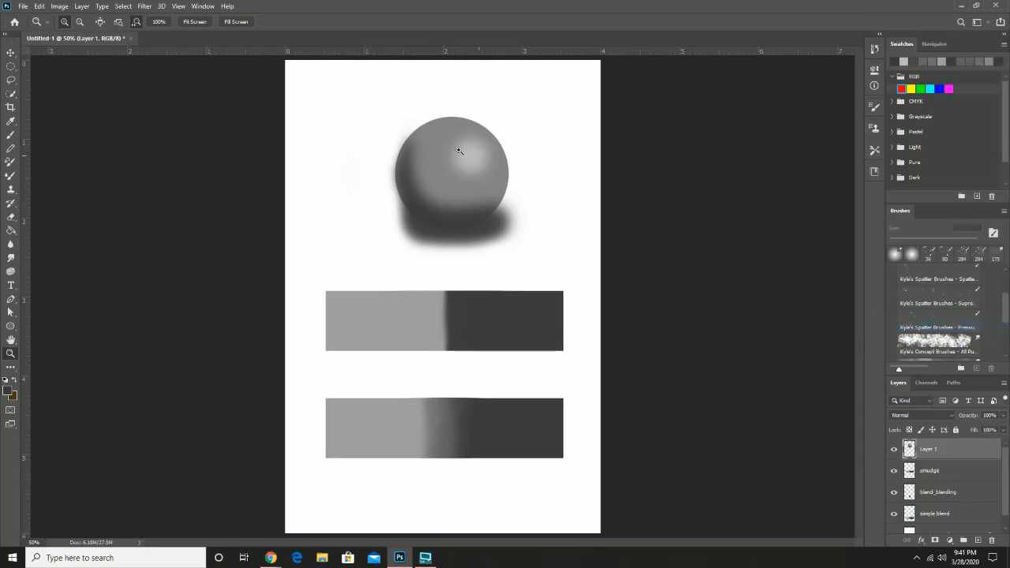
Draw a circular selection around the shaded ball and nudge it to match the ball's outline.
left_click(11, 66)
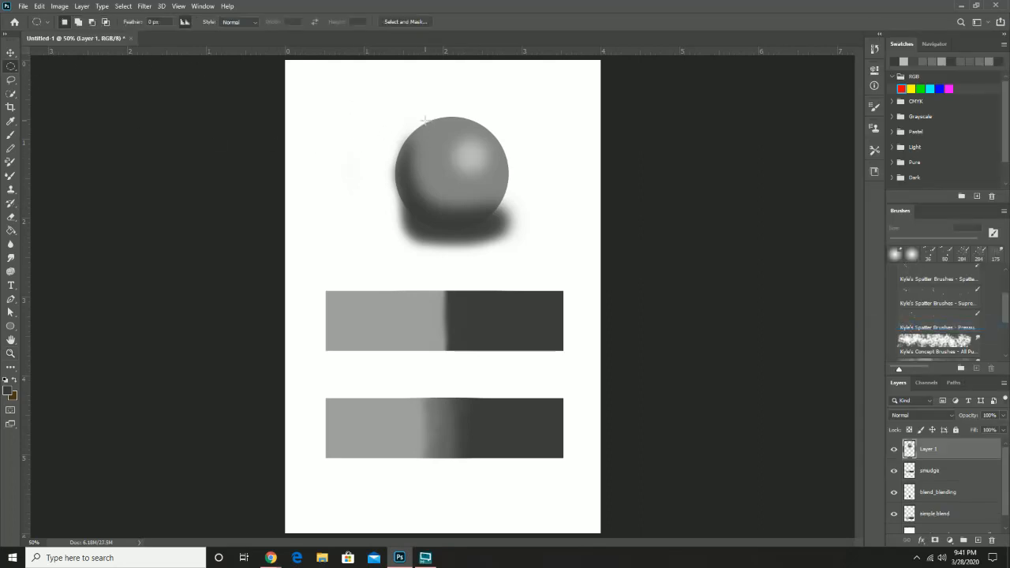
left_click_drag(396, 117, 521, 231)
left_click_drag(480, 176, 476, 178)
Colorize the selected ball bright red with Hue/Saturation, using hue 0 and saturation 70.
left_click(82, 8)
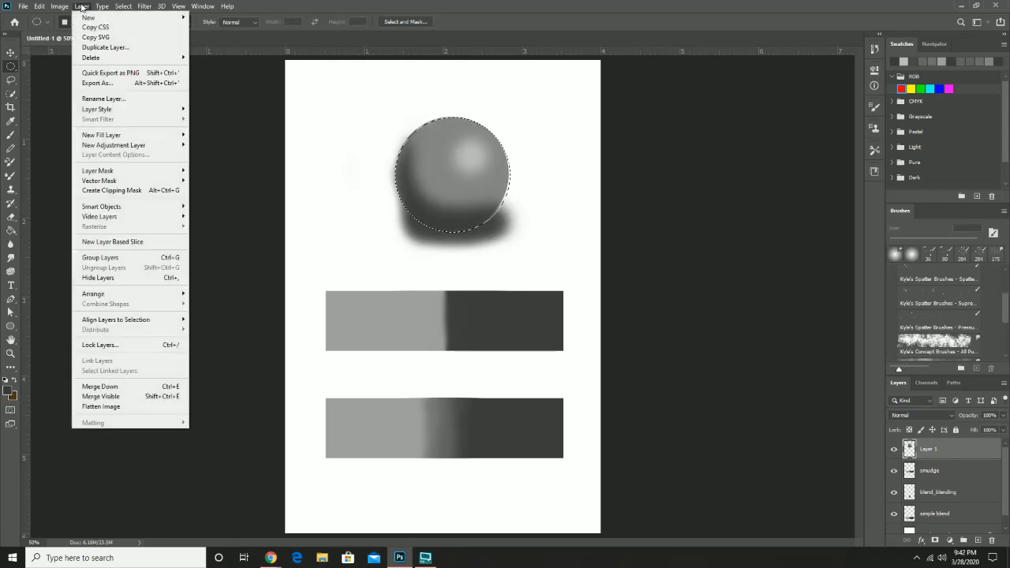
mouse_move(61, 9)
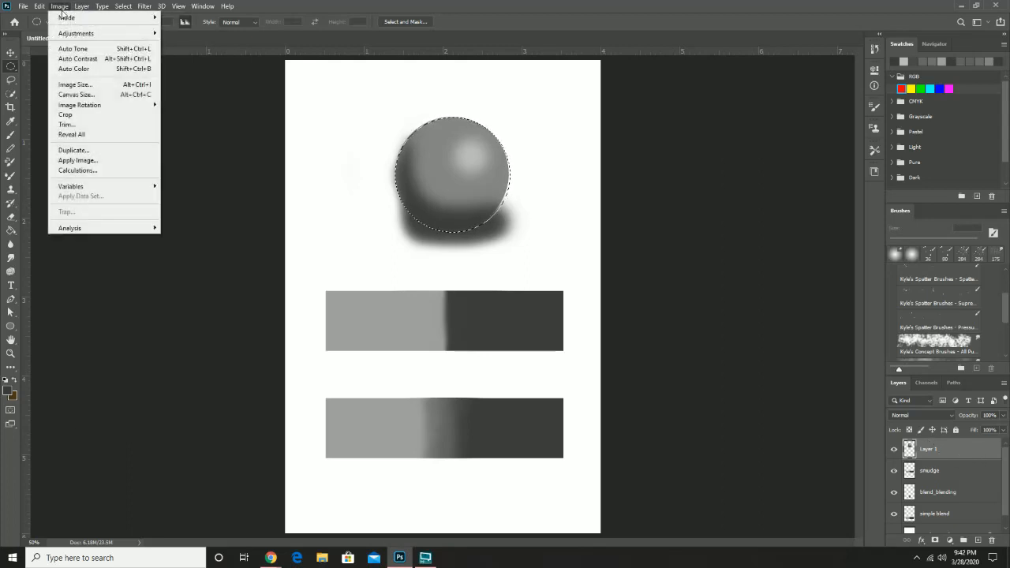
mouse_move(75, 36)
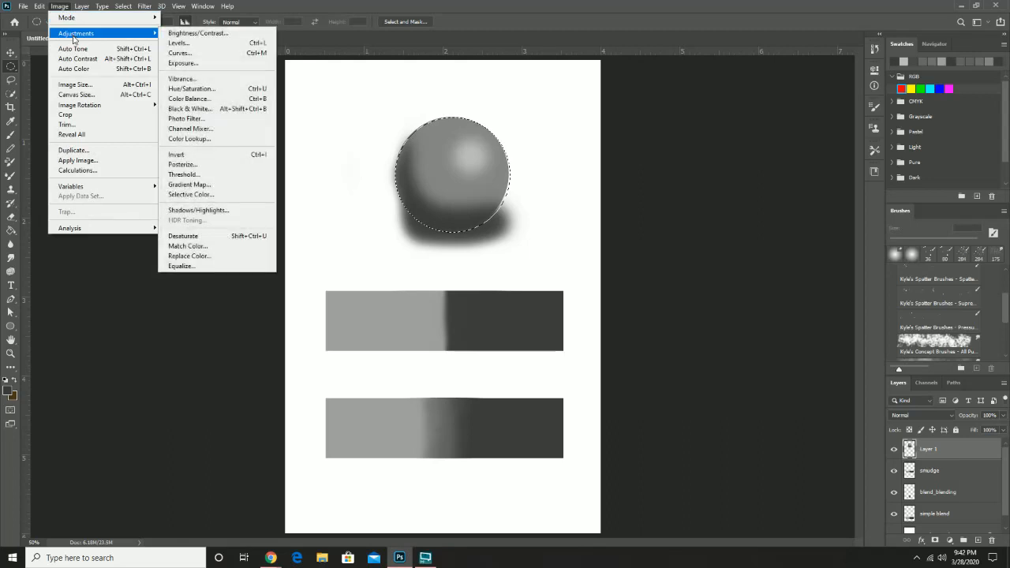
left_click(262, 90)
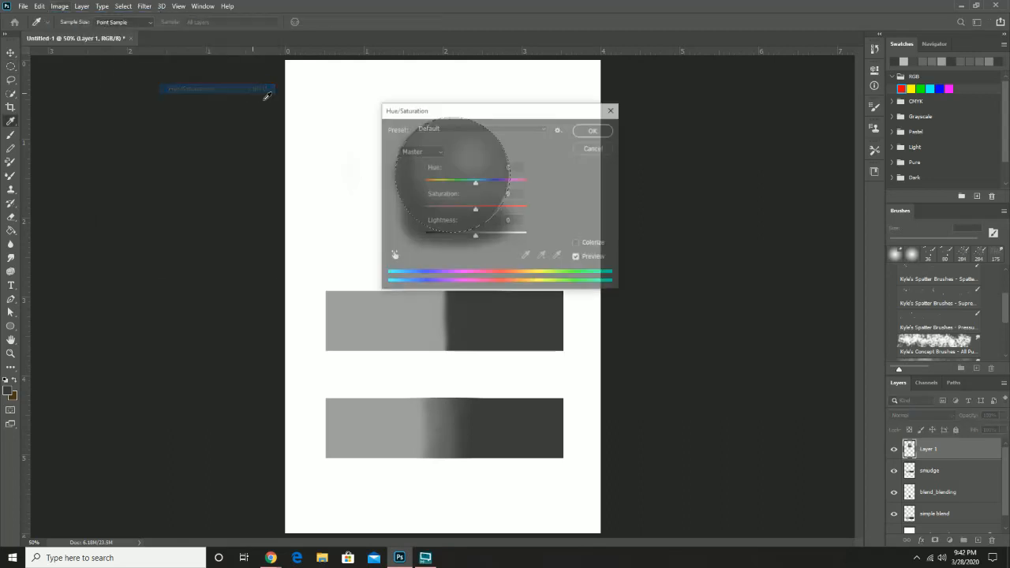
left_click_drag(523, 110, 769, 106)
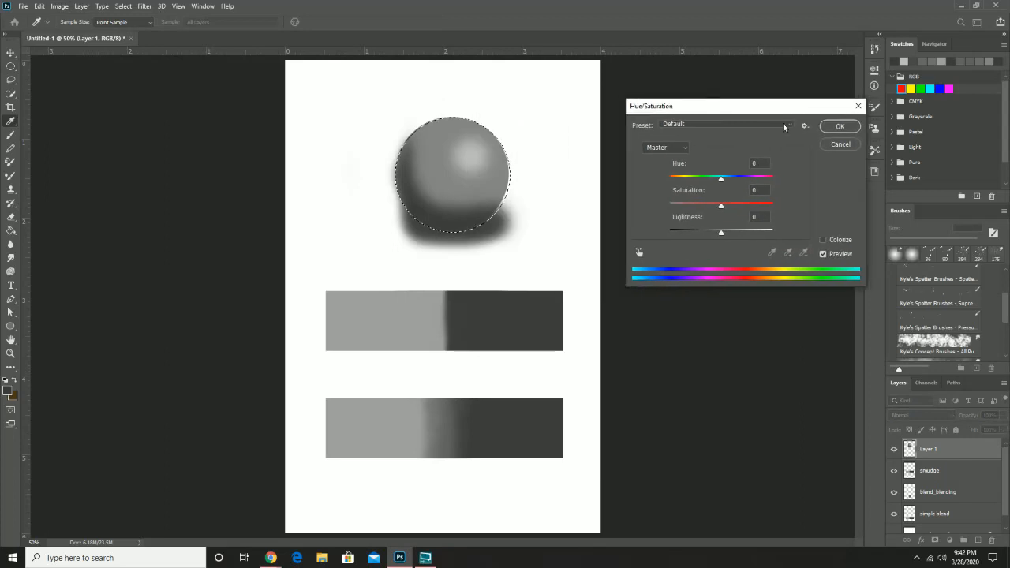
left_click(825, 239)
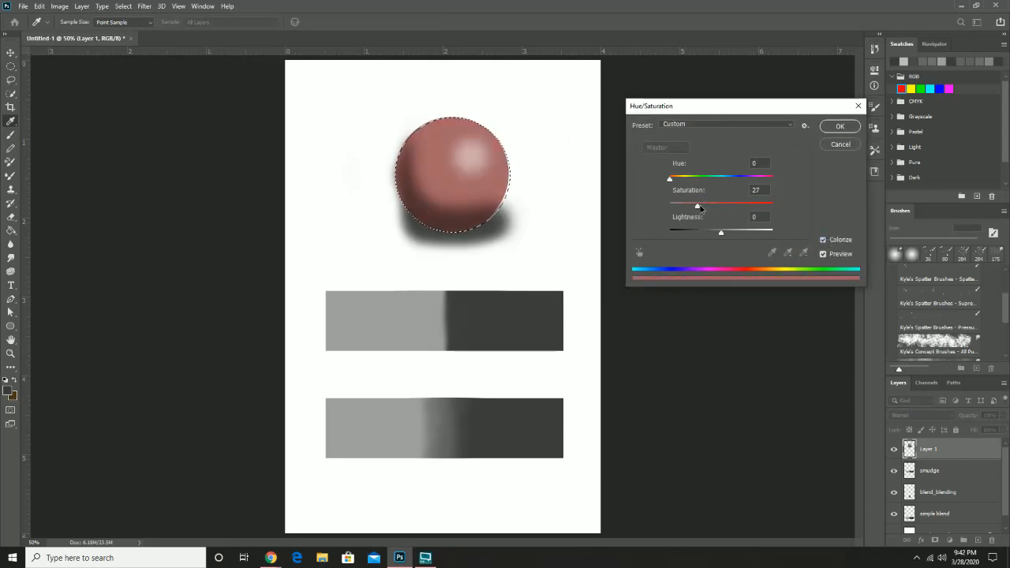
left_click_drag(696, 204, 730, 206)
mouse_move(669, 178)
left_mouse_down()
mouse_move(778, 180)
mouse_move(672, 178)
left_mouse_up()
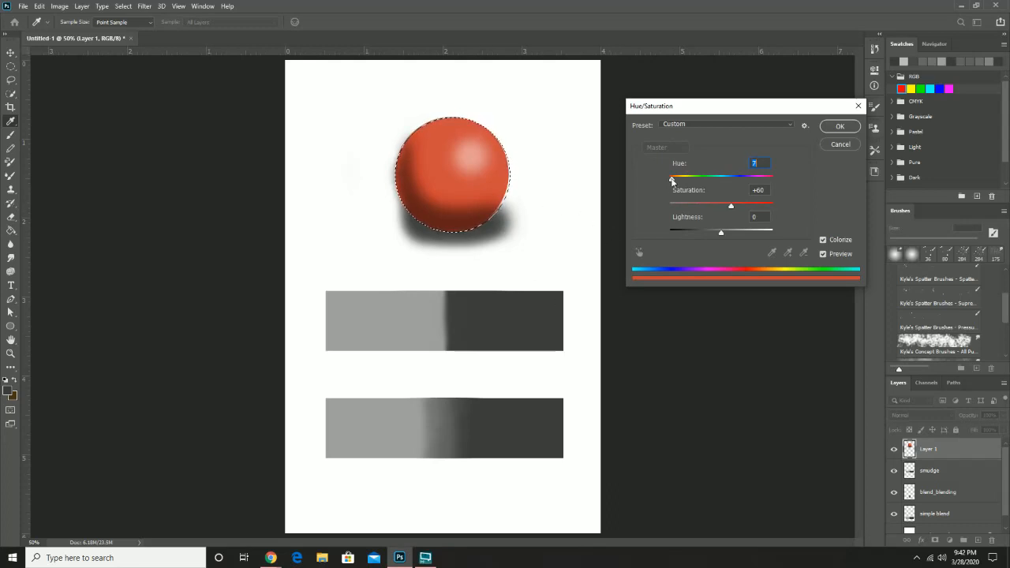
left_click_drag(672, 180, 670, 180)
left_click_drag(730, 206, 743, 207)
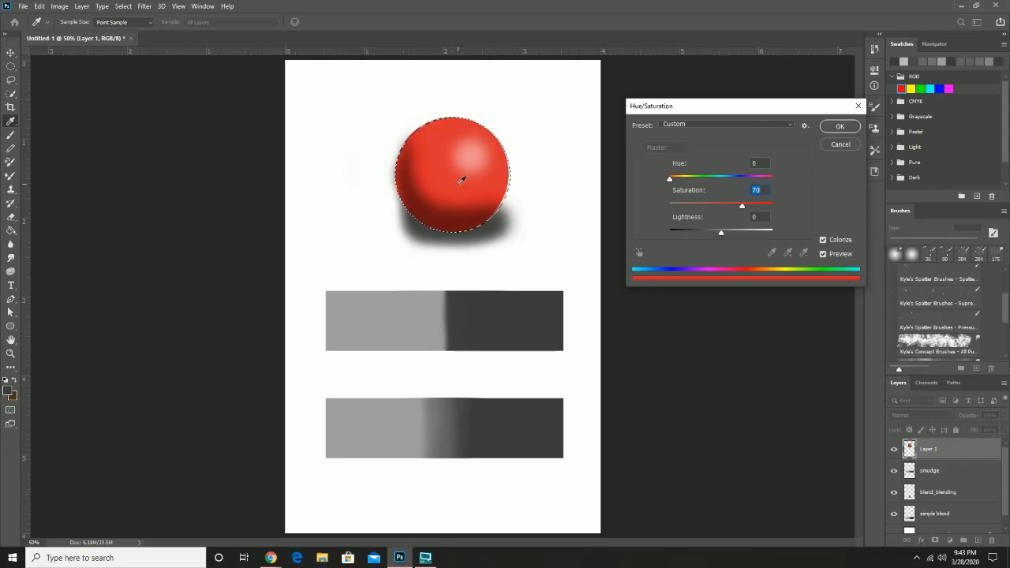
left_click(840, 126)
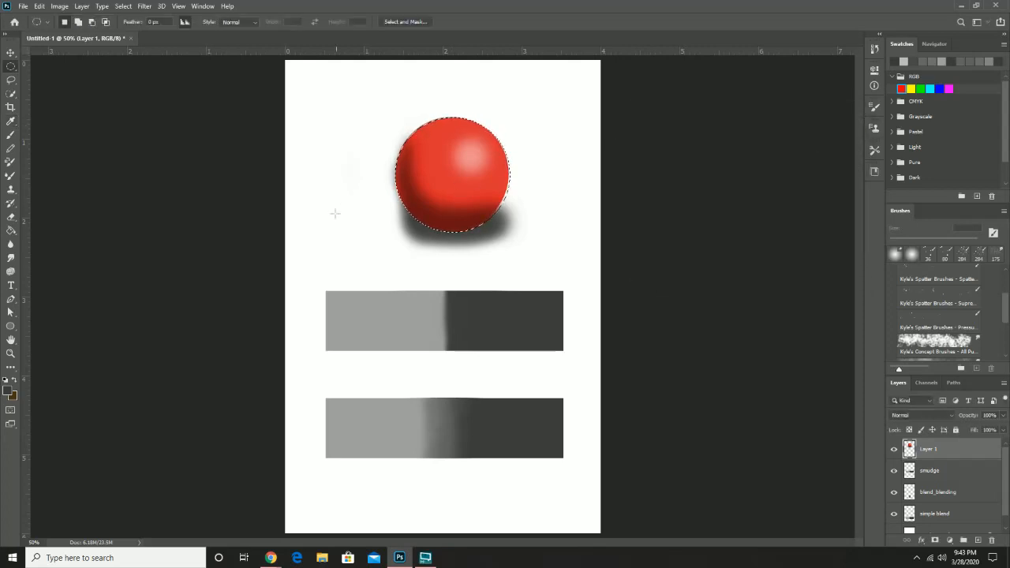
Draw a rectangular selection tightly around the upper two-tone grey bar, replacing the circular selection.
right_click(11, 66)
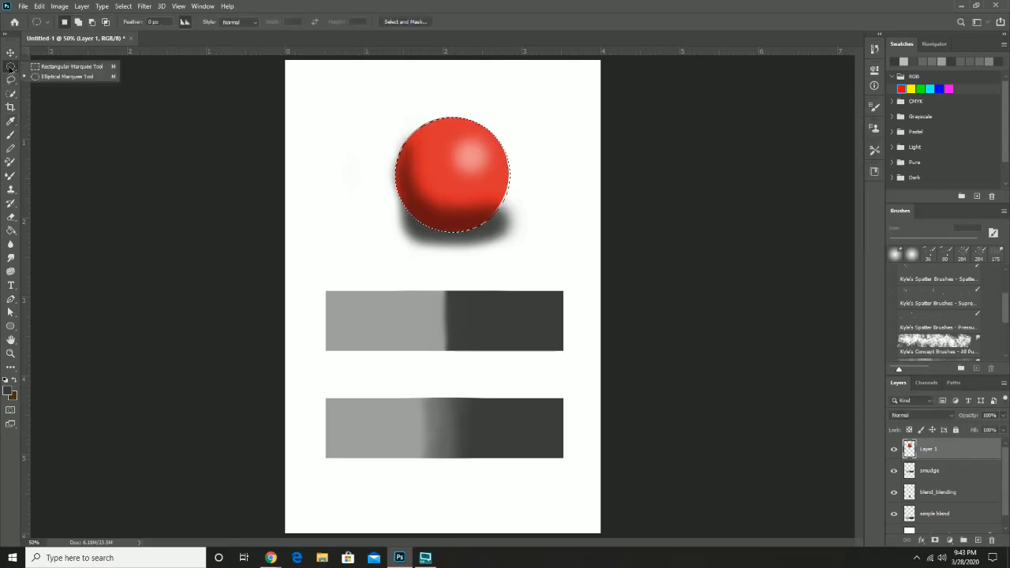
left_click(49, 66)
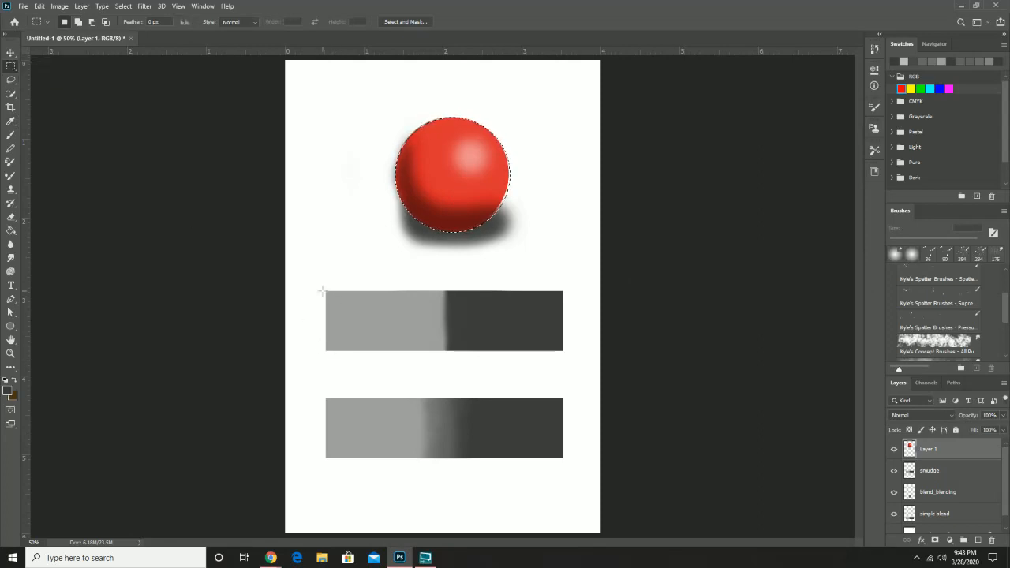
key("z")
left_click(328, 291)
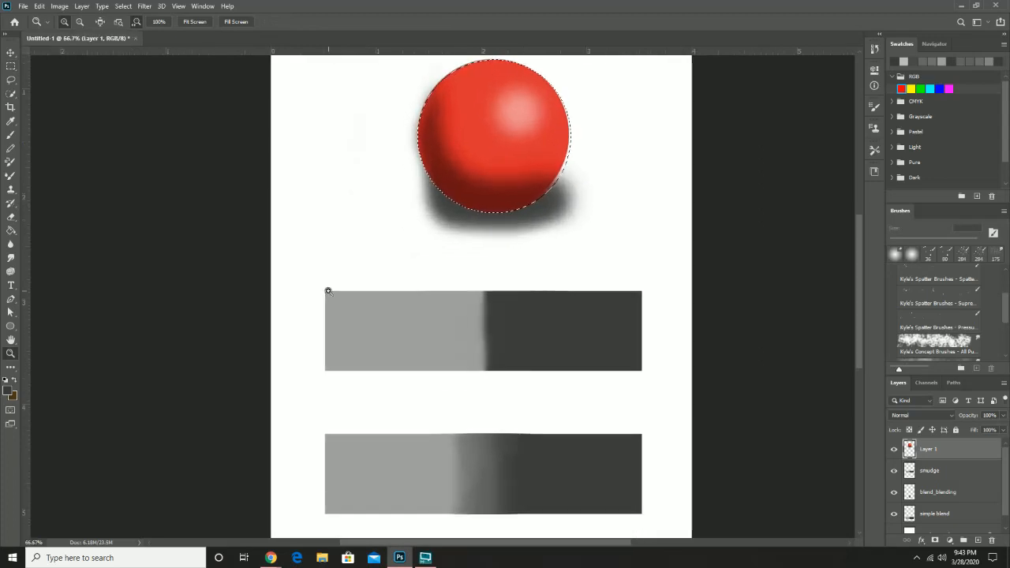
left_click(328, 292)
left_click_drag(523, 350, 445, 309)
left_click(442, 310)
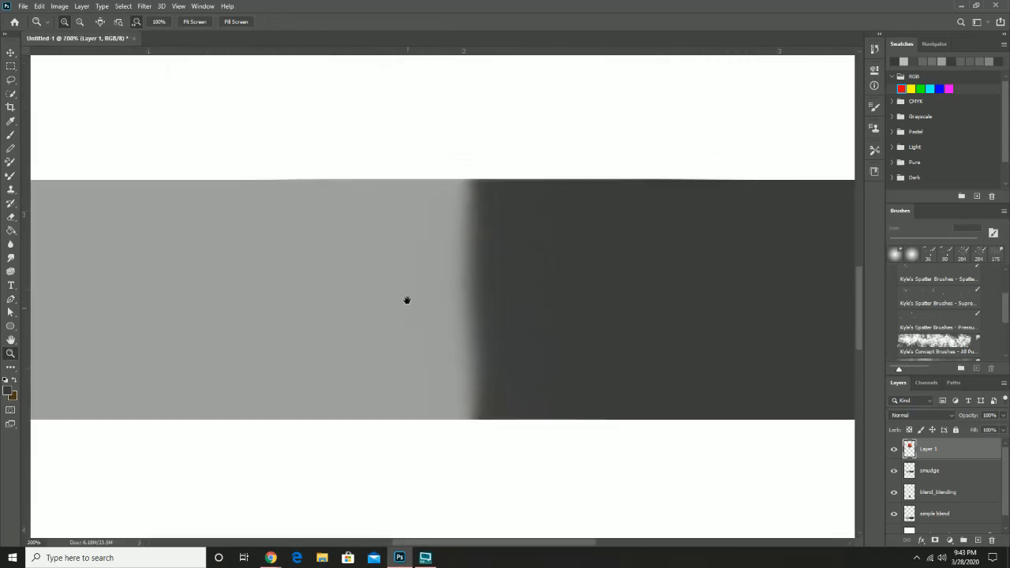
left_click(407, 301, "alt")
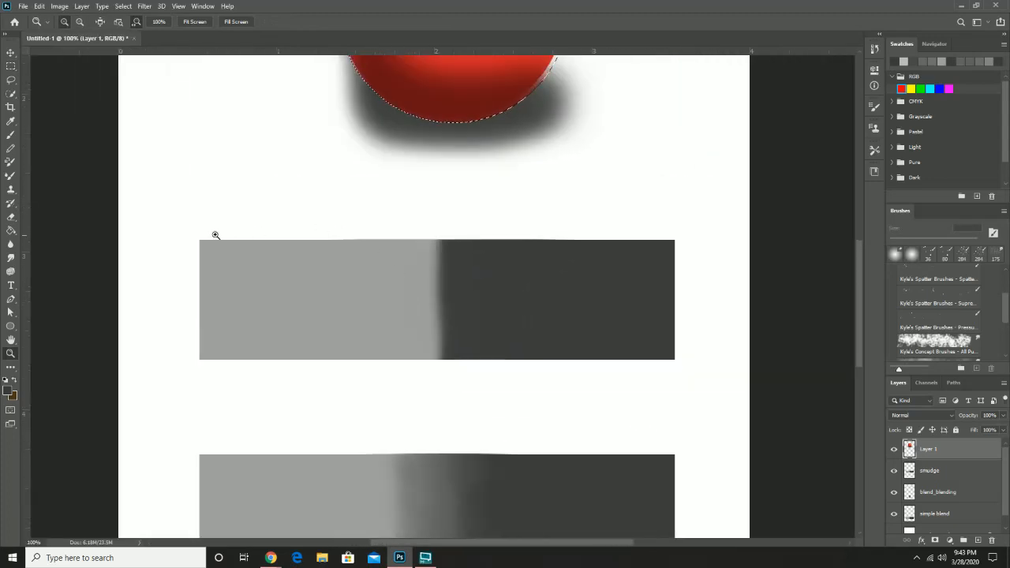
left_click(10, 67)
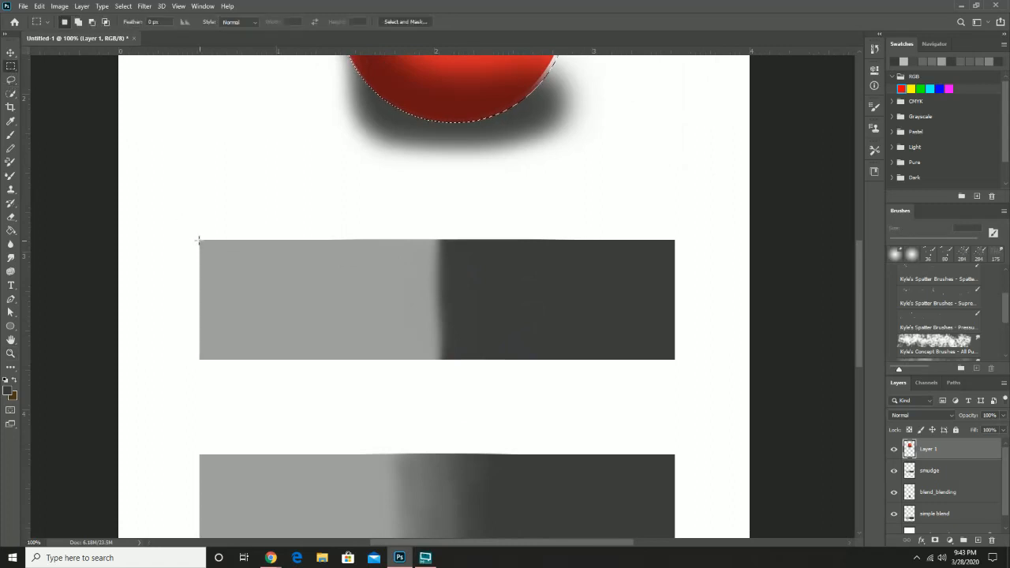
left_click_drag(198, 237, 207, 247)
mouse_move(350, 322)
left_mouse_down()
mouse_move(575, 372)
mouse_move(688, 365)
mouse_move(674, 360)
left_mouse_up()
Colorize the selected upper bar on the smudge layer a saturated blue-violet with Hue/Saturation.
left_click(946, 471)
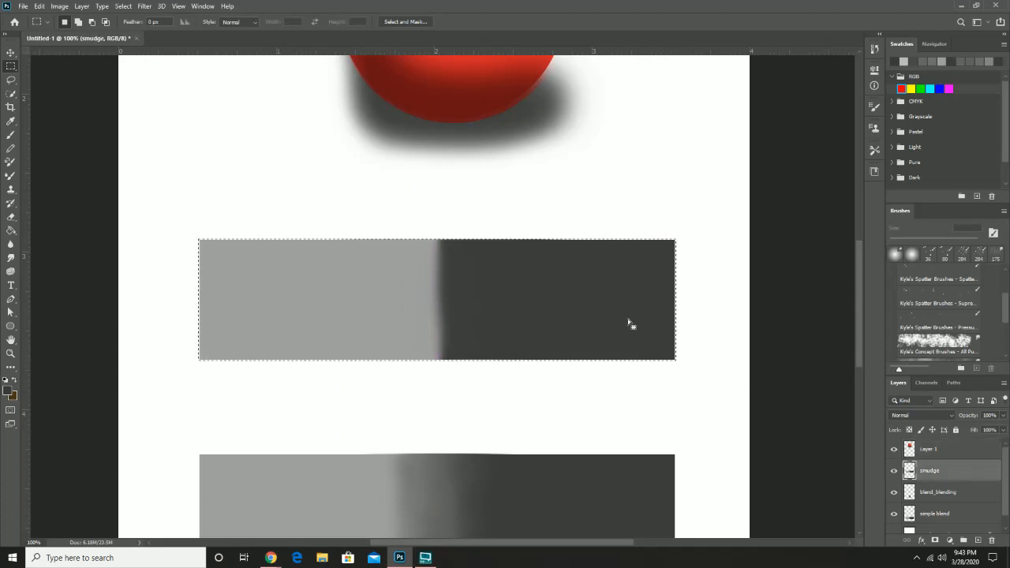
left_click(66, 7)
mouse_move(82, 35)
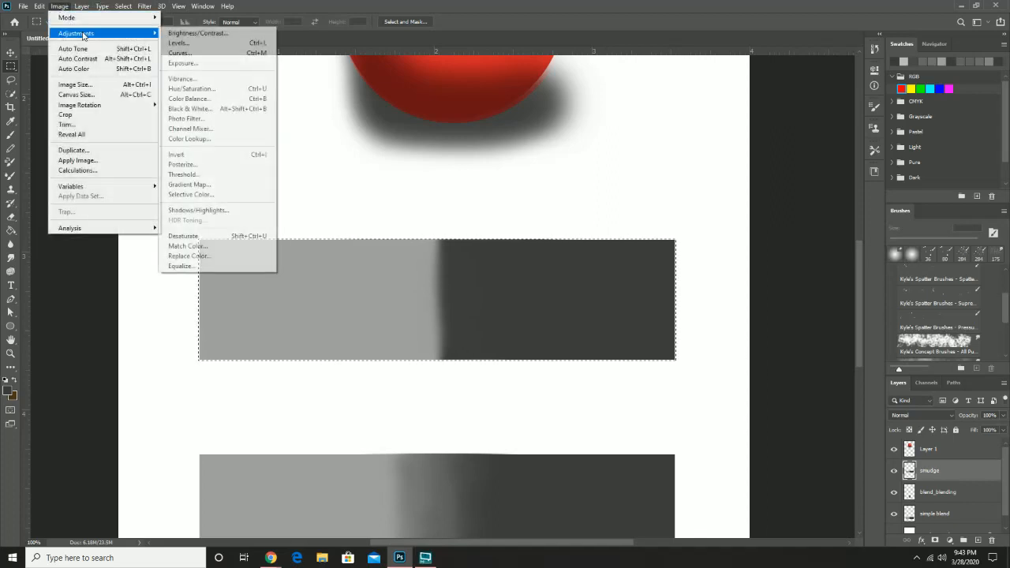
left_click(193, 88)
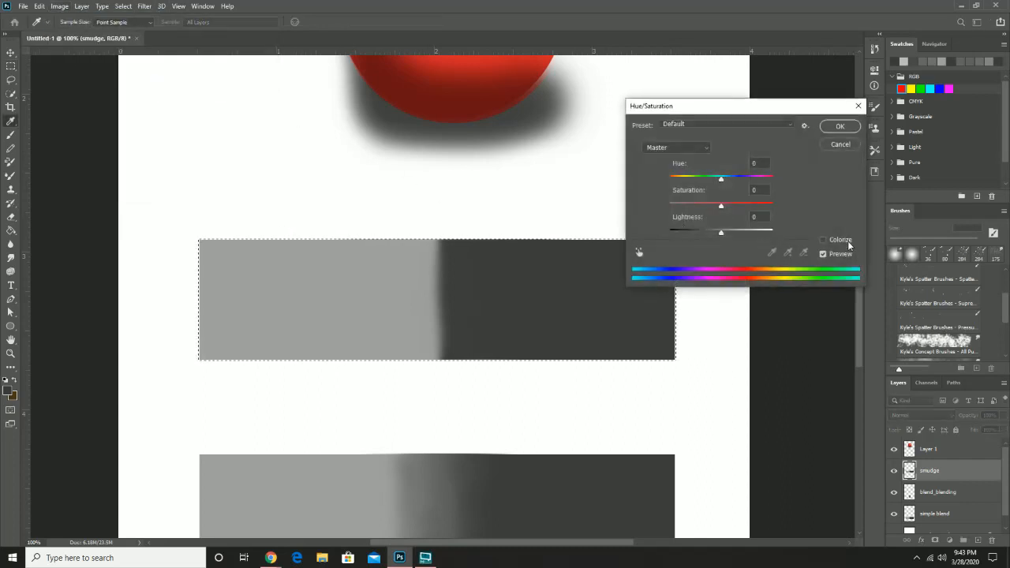
left_click(841, 239)
left_click(715, 177)
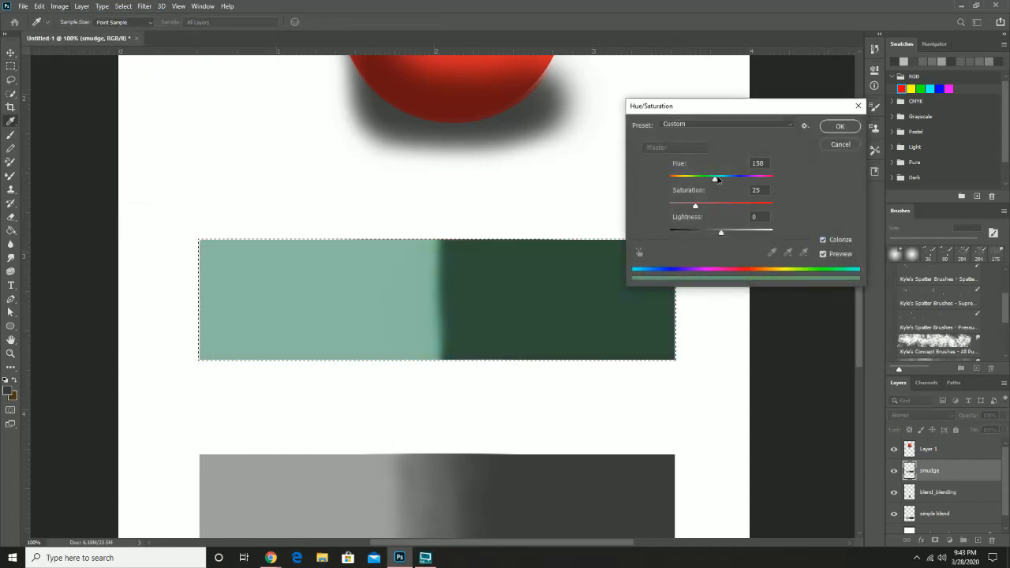
left_click_drag(719, 178, 760, 208)
left_click(838, 126)
key("m")
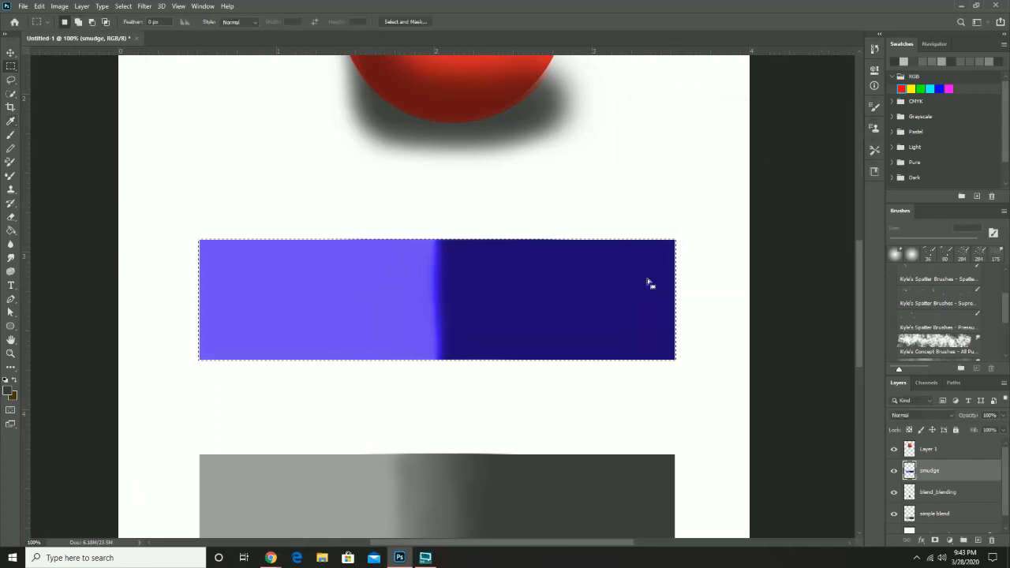
Duplicate the blend_blending and simple blend layers and merge the two copies into one layer.
left_click_drag(491, 392, 501, 245)
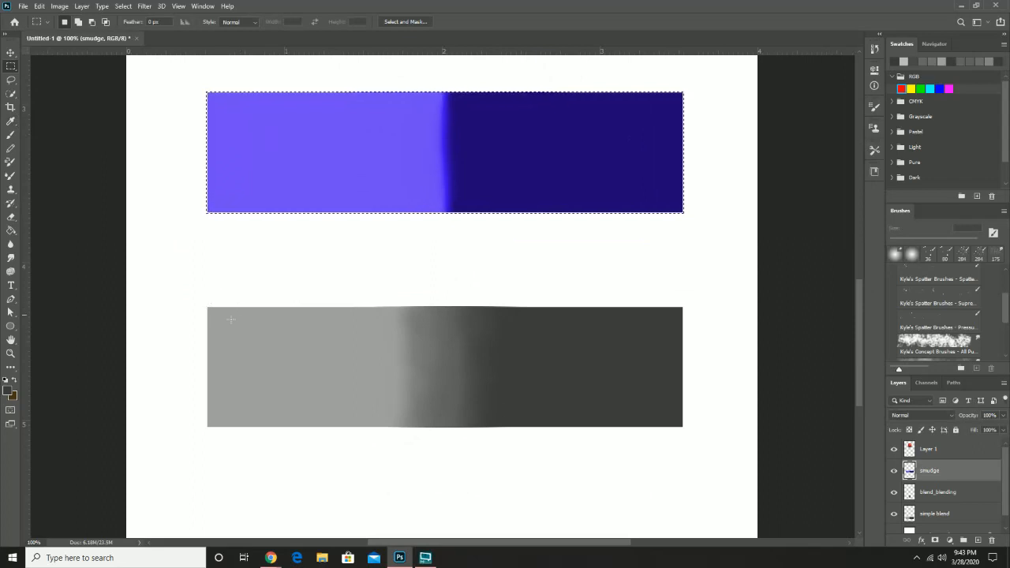
scroll(959, 493, "down", 1)
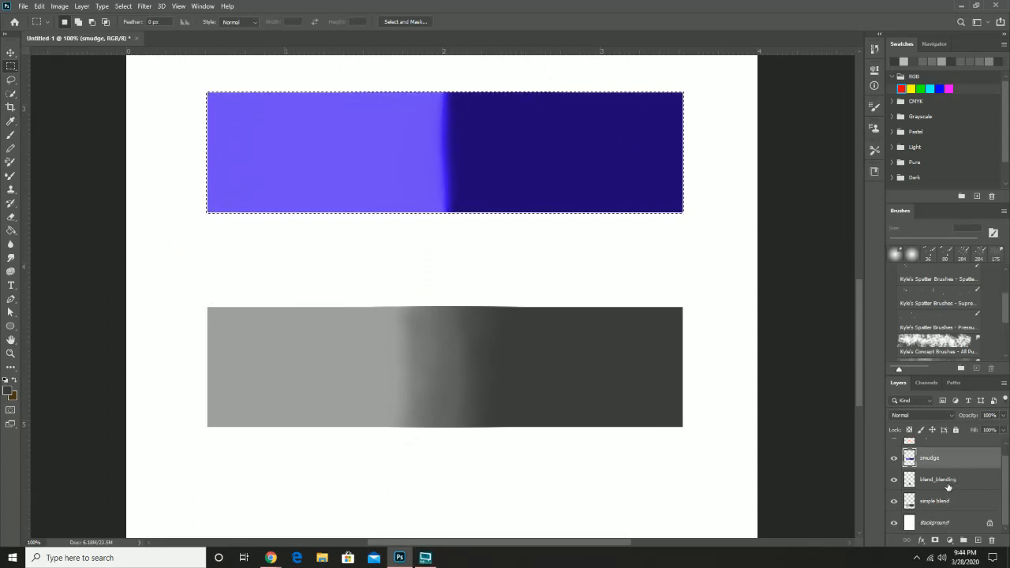
left_click(947, 480)
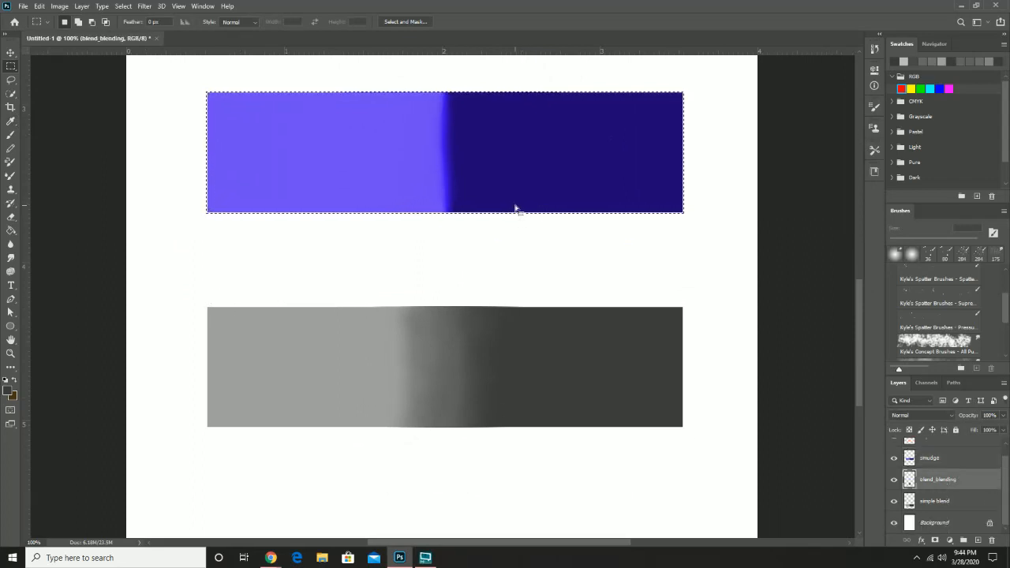
left_click(949, 508, "shift")
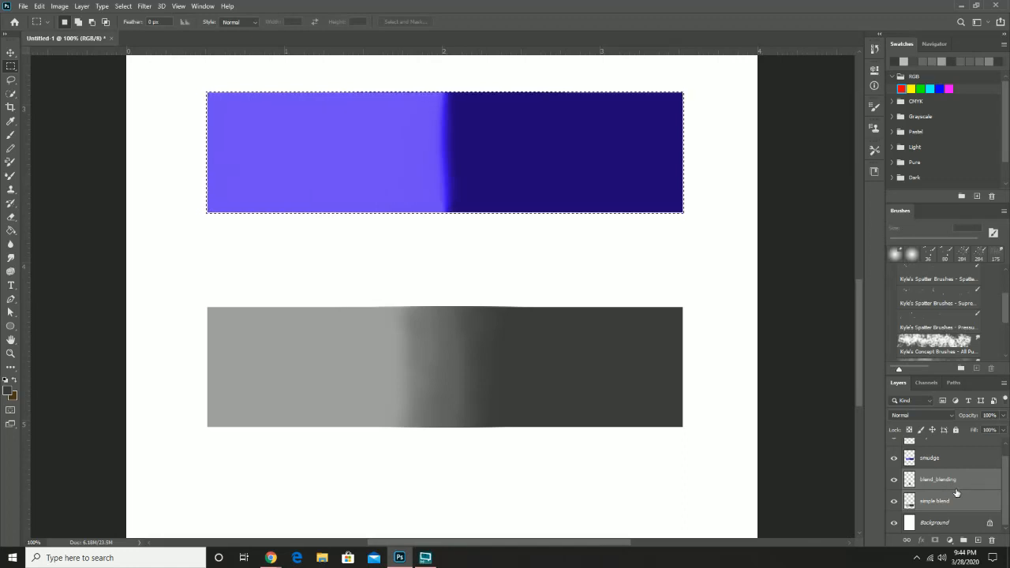
left_click_drag(951, 479, 978, 544)
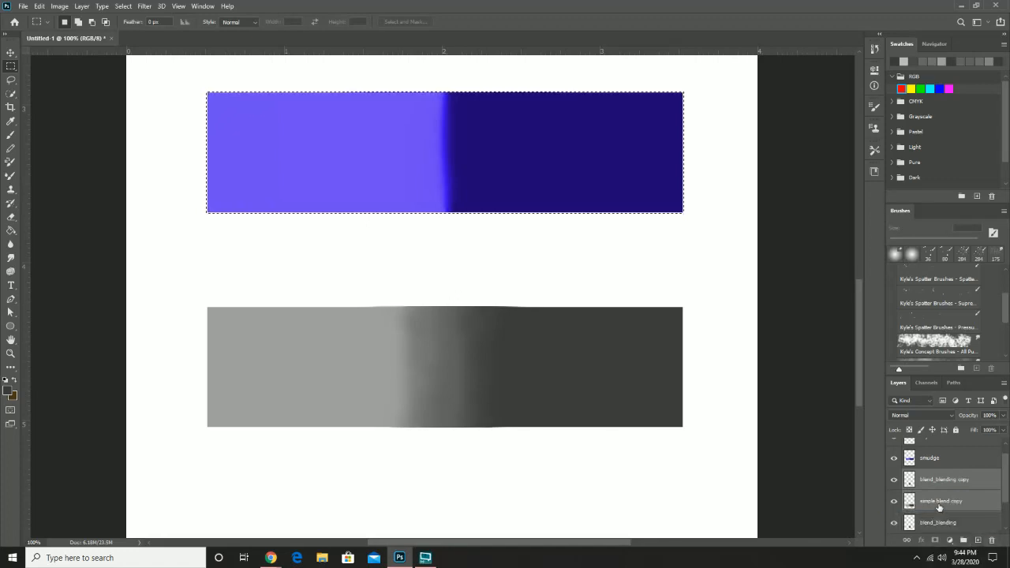
scroll(939, 509, "down", 2)
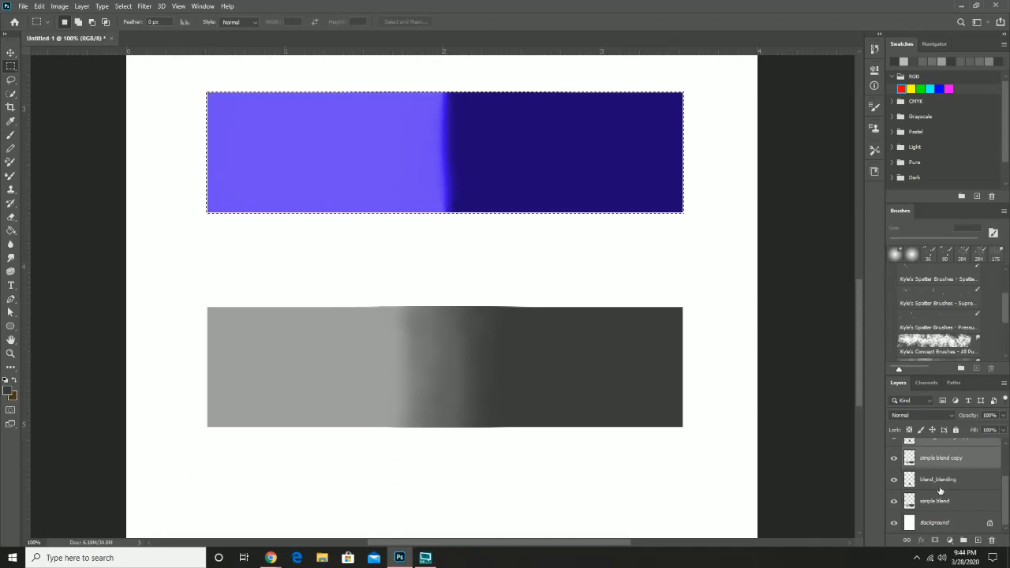
scroll(940, 490, "up", 1)
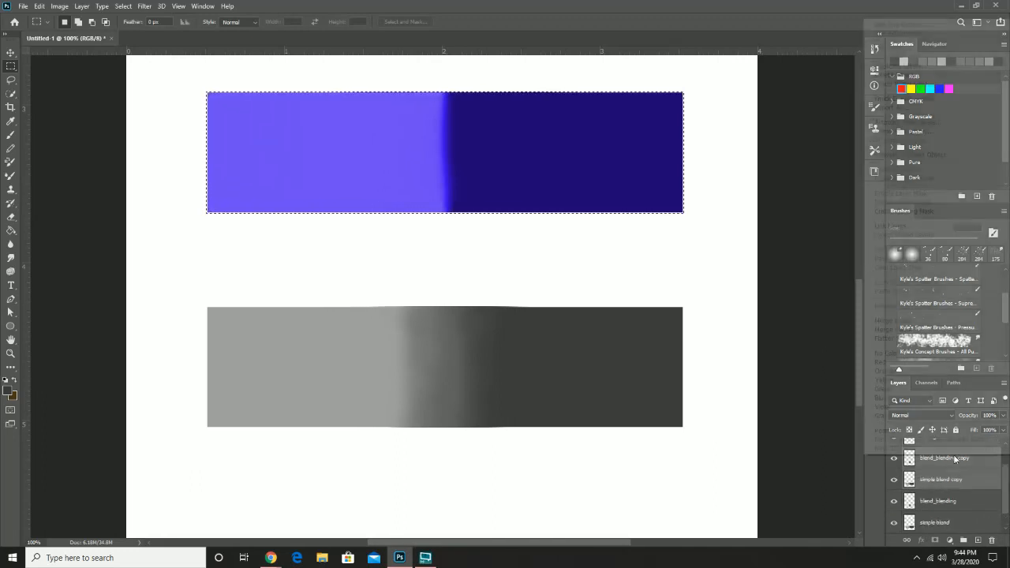
right_click(953, 456)
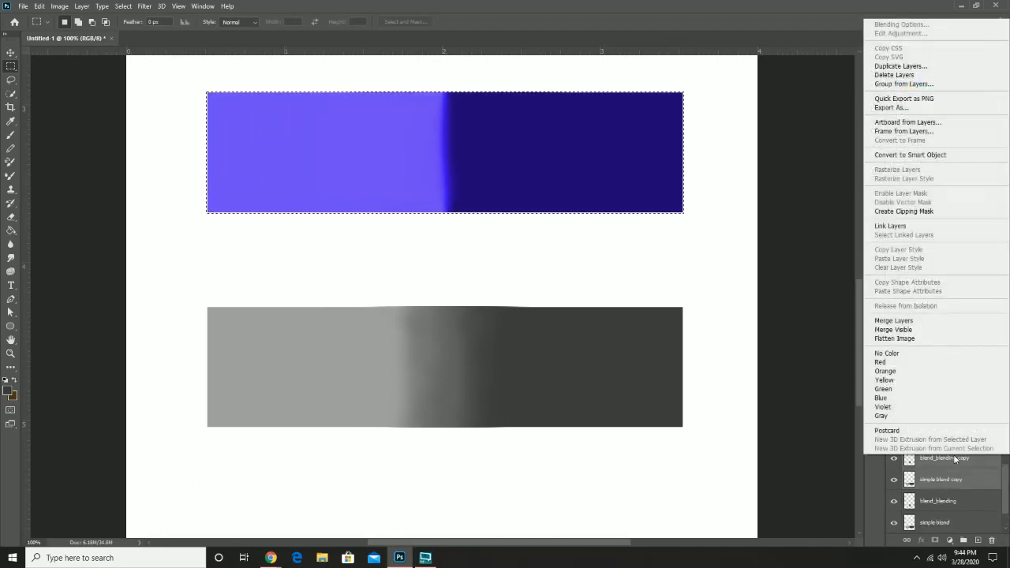
left_click(894, 320)
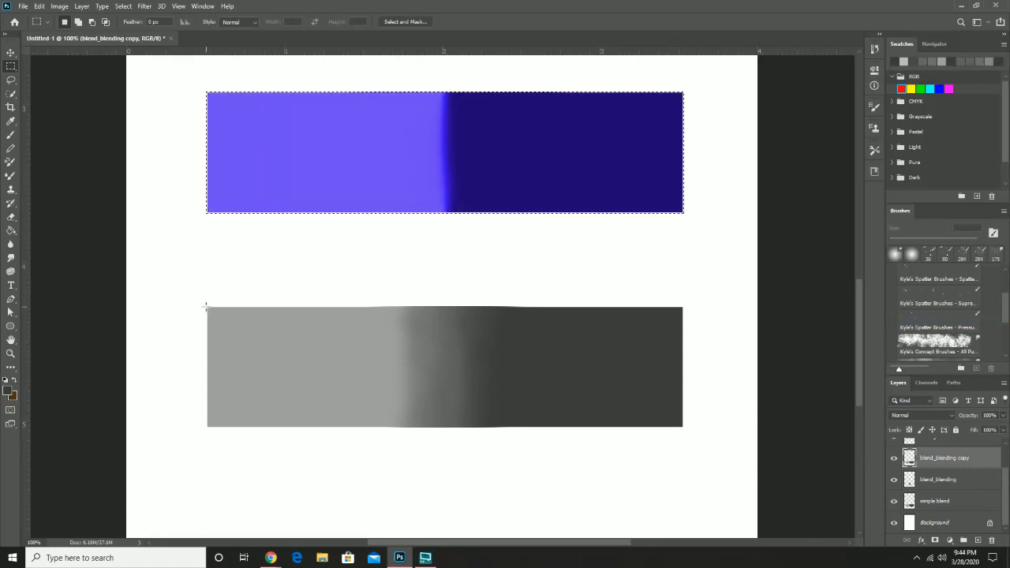
Draw a rectangular selection slightly larger than the lower two-tone grey bar.
left_click_drag(206, 307, 329, 360)
left_click(240, 350)
mouse_move(207, 305)
left_mouse_down()
mouse_move(527, 404)
mouse_move(698, 437)
mouse_move(178, 288)
mouse_move(201, 306)
left_mouse_up()
Colorize the selected lower bar on the blend_blending copy layer with Hue/Saturation, using hue 70 and saturation 79.
left_click(82, 6)
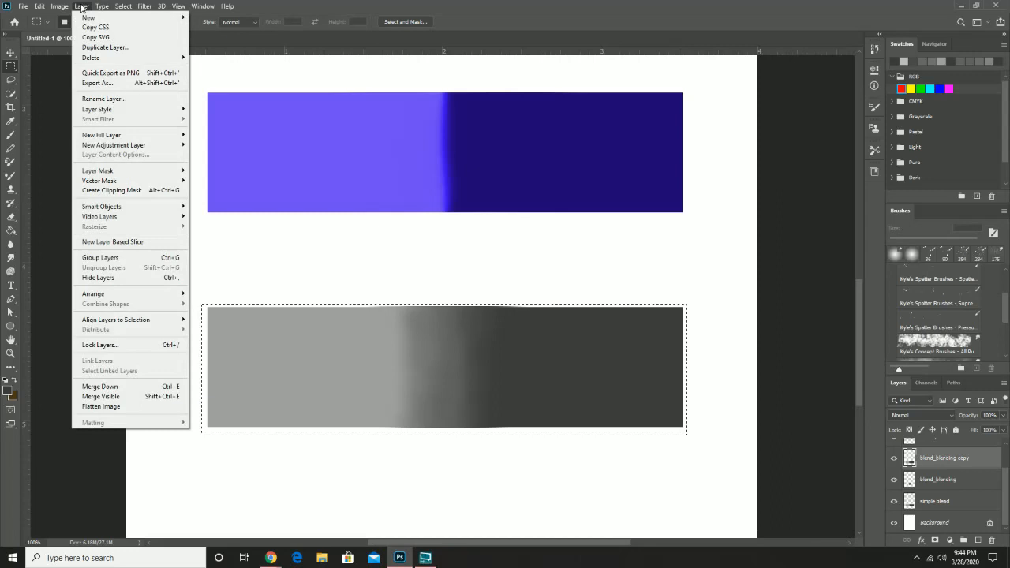
mouse_move(60, 7)
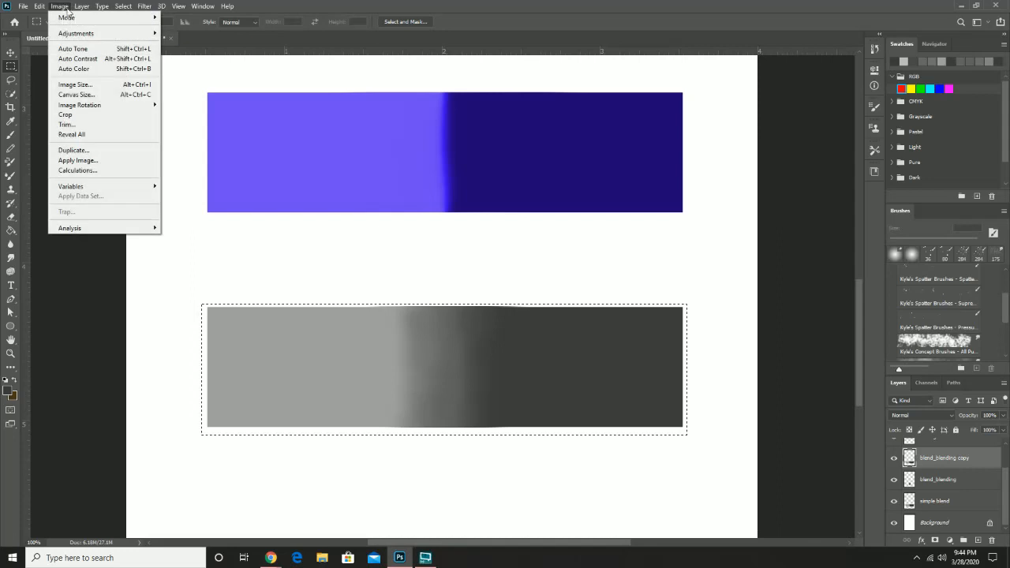
mouse_move(118, 34)
left_click(250, 89)
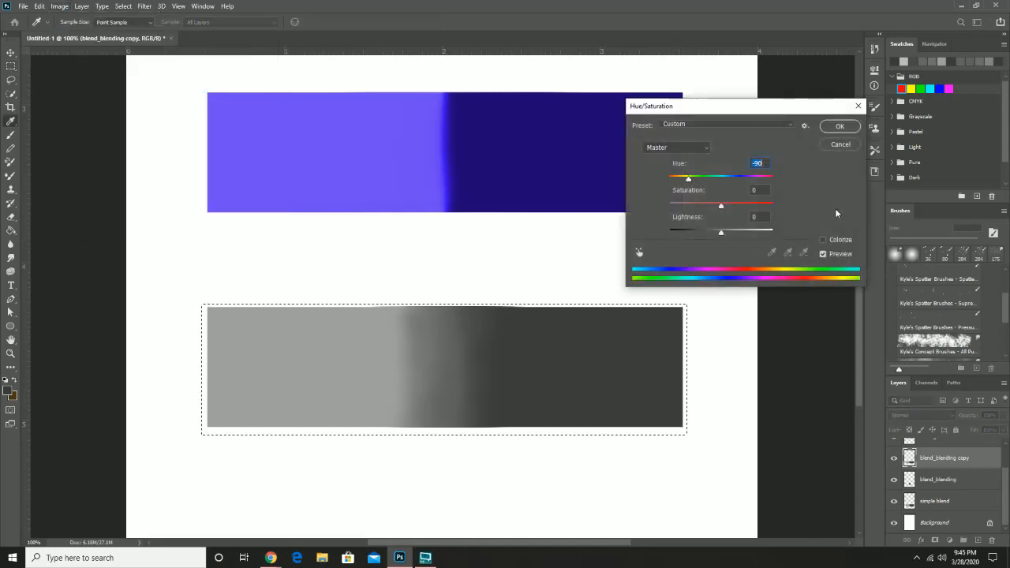
left_click(836, 242)
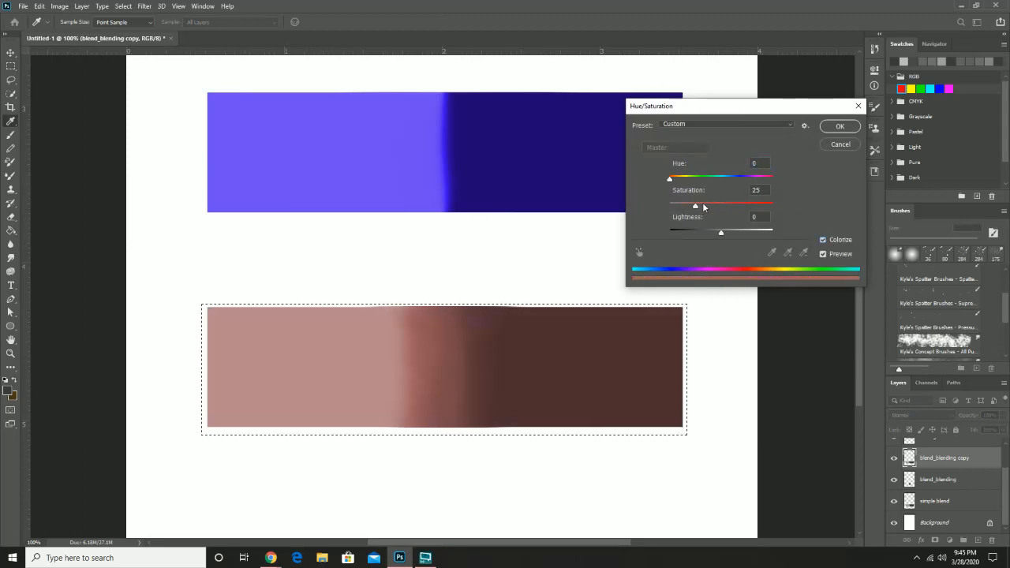
left_click_drag(696, 207, 751, 206)
left_click_drag(677, 184, 696, 181)
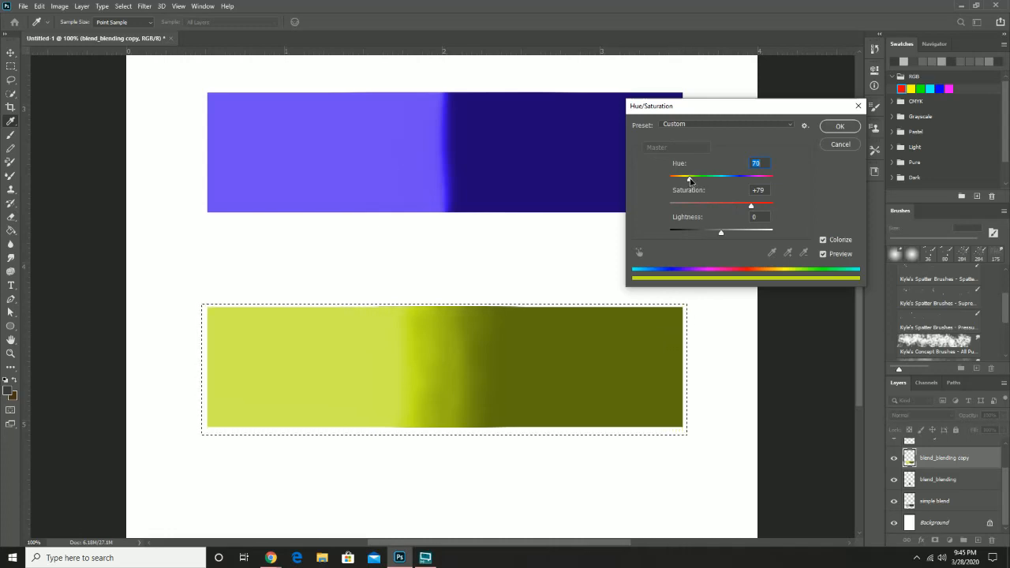
Try a golden orange on the lower bar with hue 40 and saturation 100.
left_click_drag(690, 179, 683, 180)
left_click(914, 87)
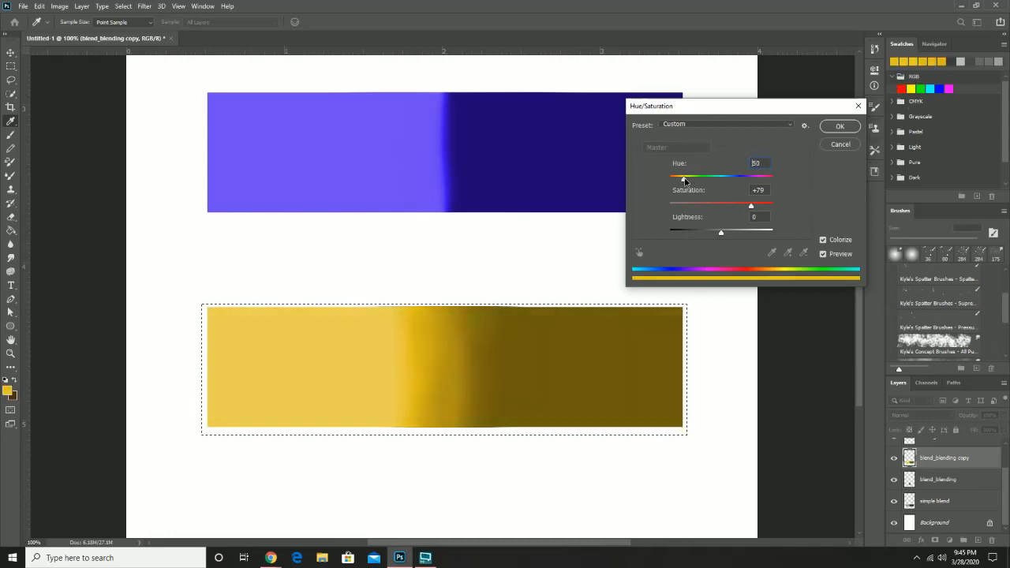
left_click_drag(685, 179, 686, 179)
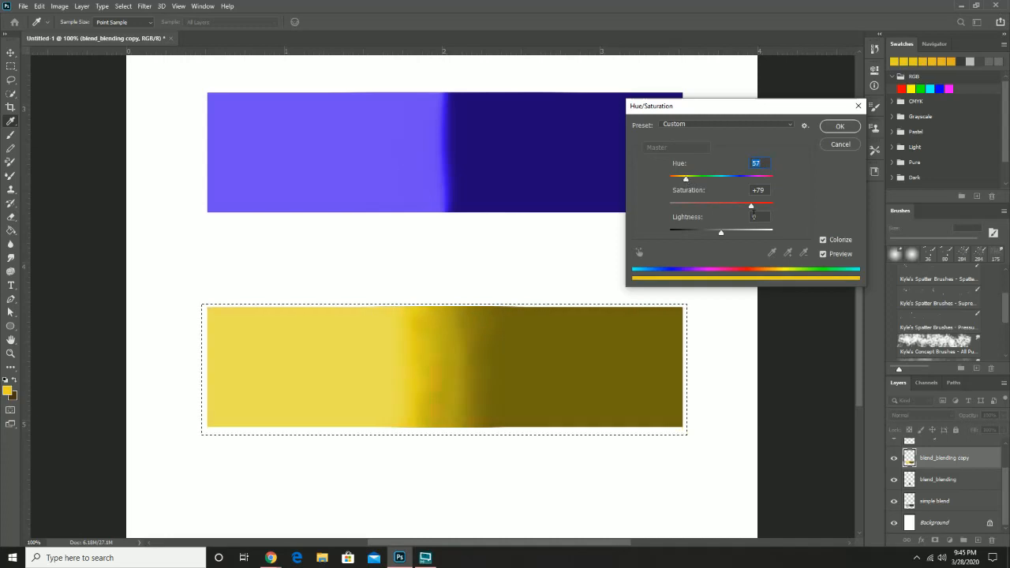
left_click_drag(751, 206, 781, 208)
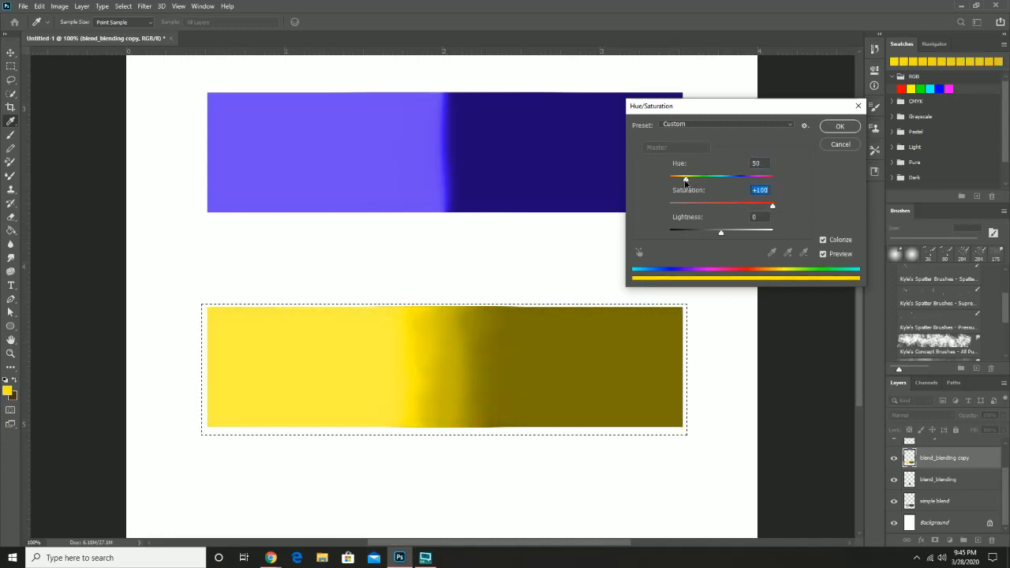
left_click_drag(684, 179, 681, 181)
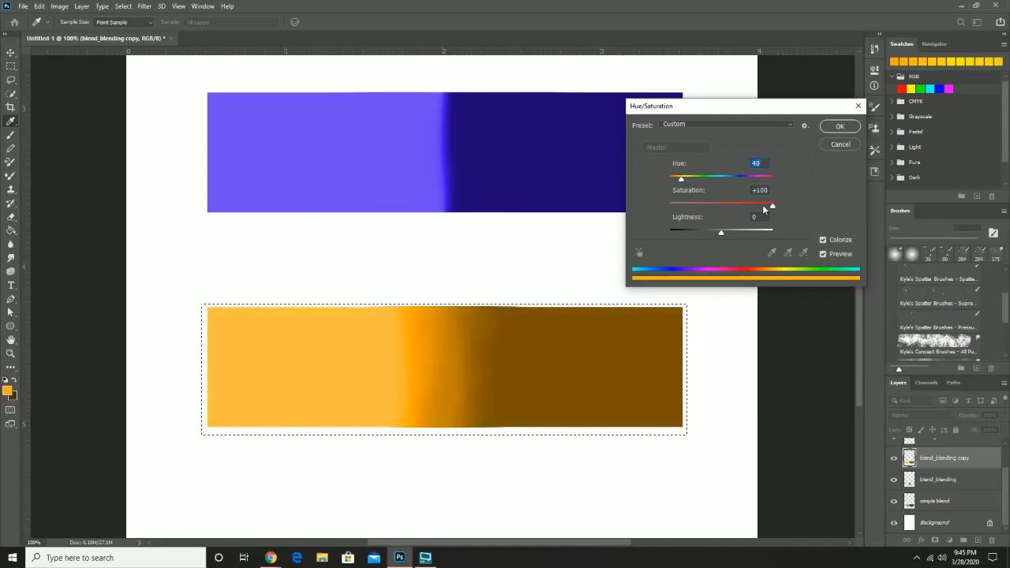
Set the lower bar's colorization to hue 31, saturation 78 and lightness +36, and apply it.
left_click_drag(771, 206, 740, 233)
left_click(749, 206)
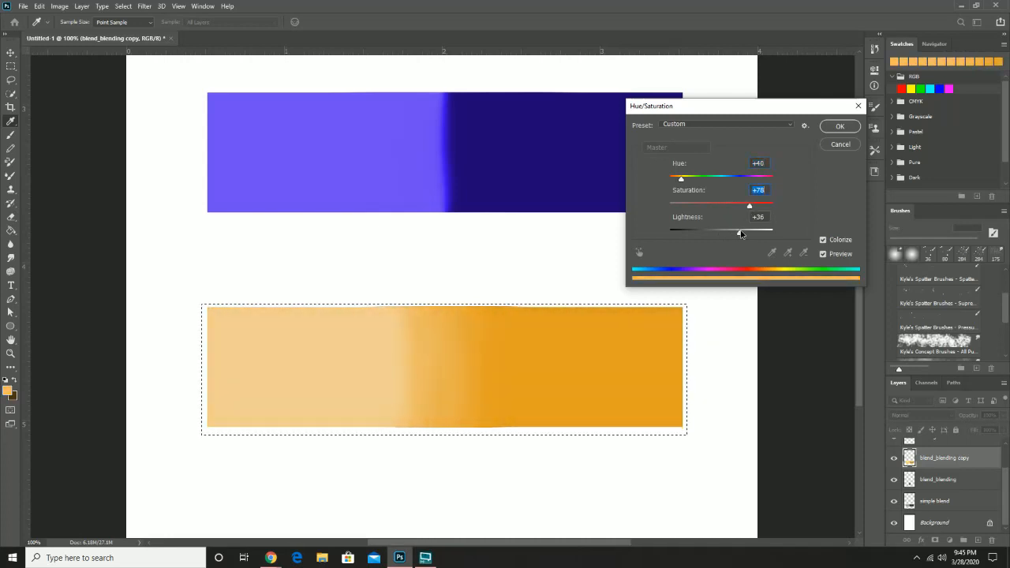
left_click_drag(688, 180, 679, 180)
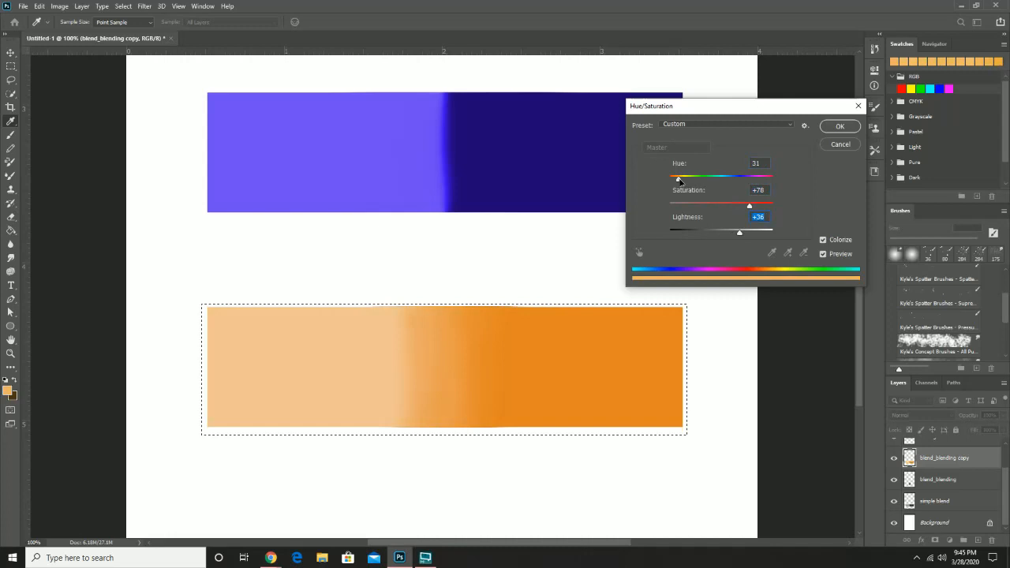
left_click(841, 126)
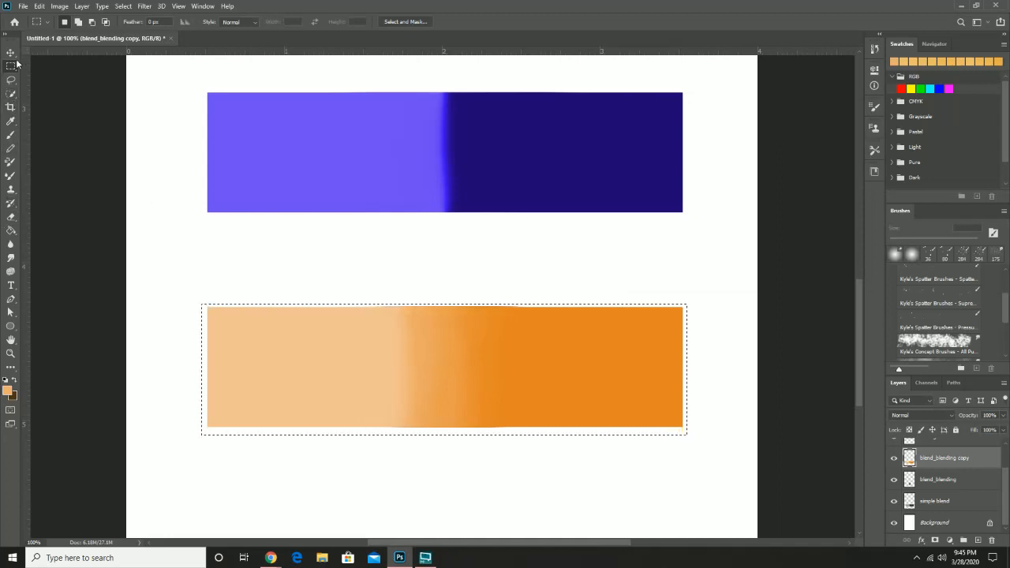
Deselect the lower bar and zoom out to 50% to show the whole canvas.
left_click(274, 256)
key("z")
left_click(275, 259, "alt")
left_click(277, 259, "alt")
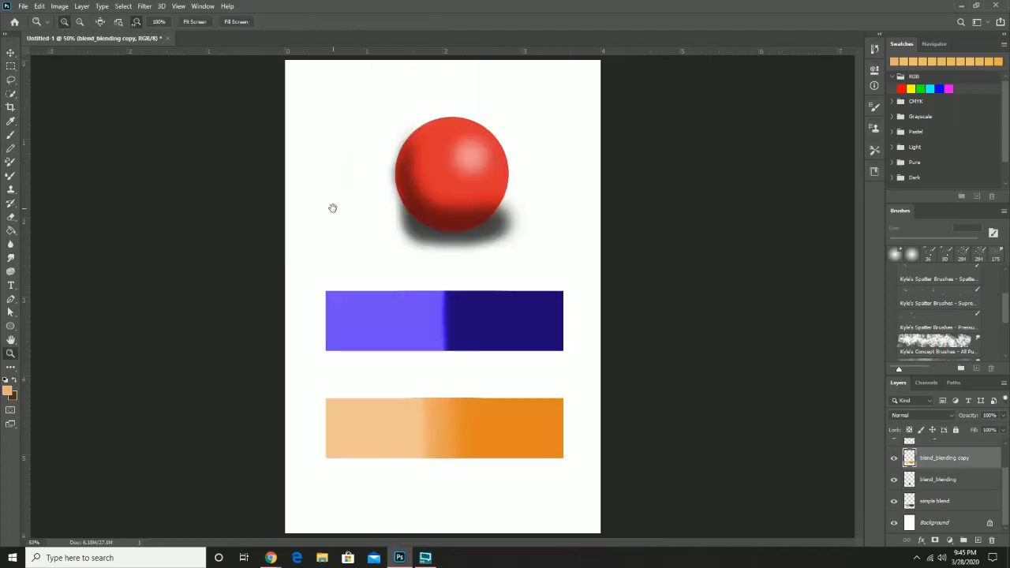